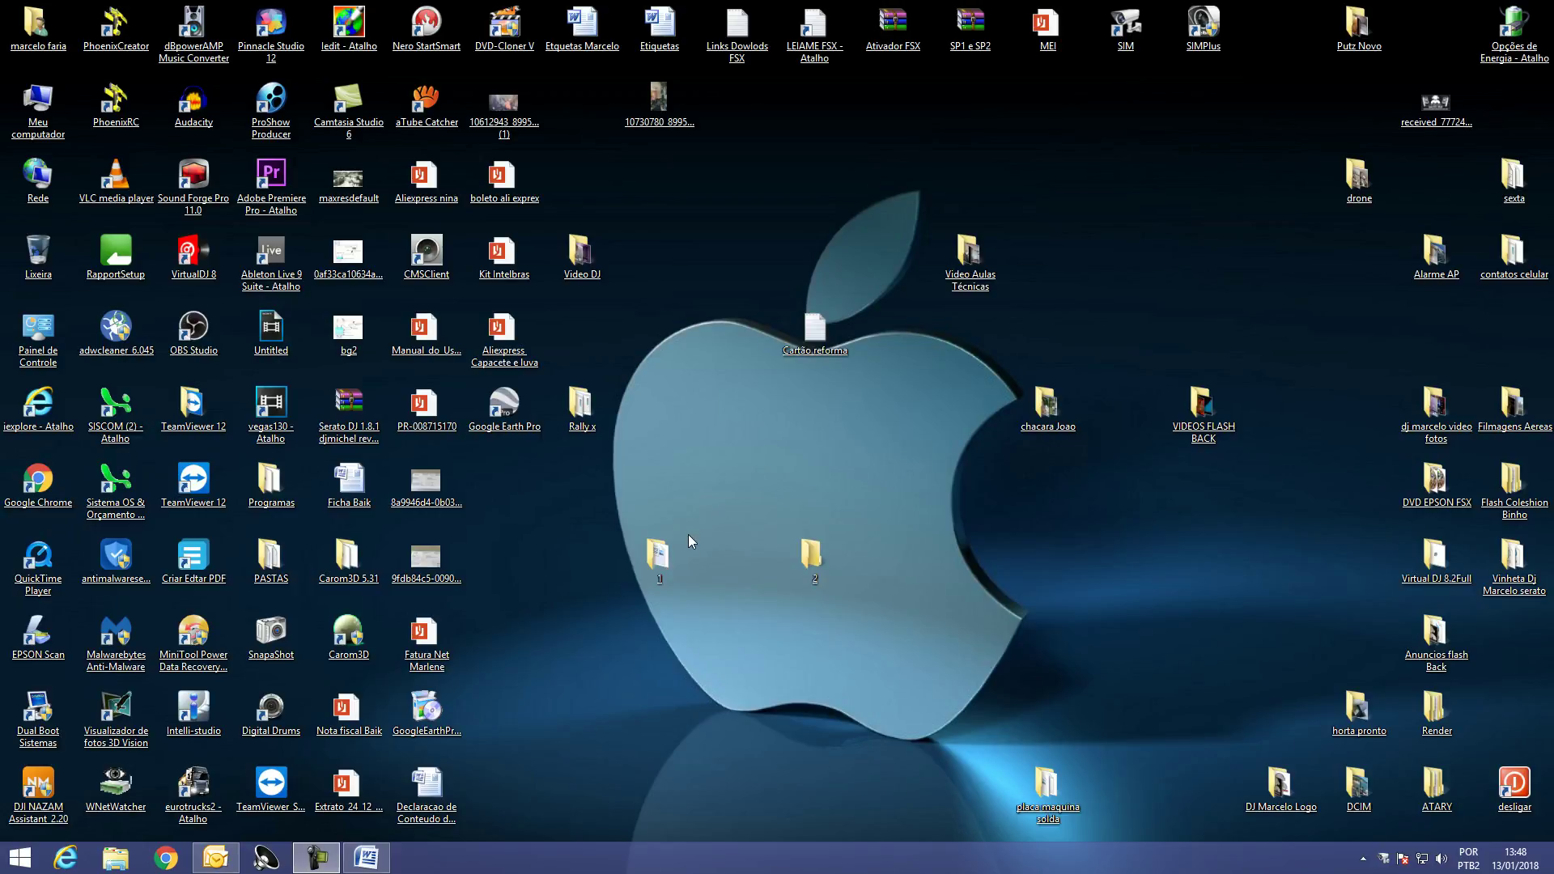
- Open folder 1 on the desktop and examine the copy and move commands in its Word document's context menu
double_click(659, 557)
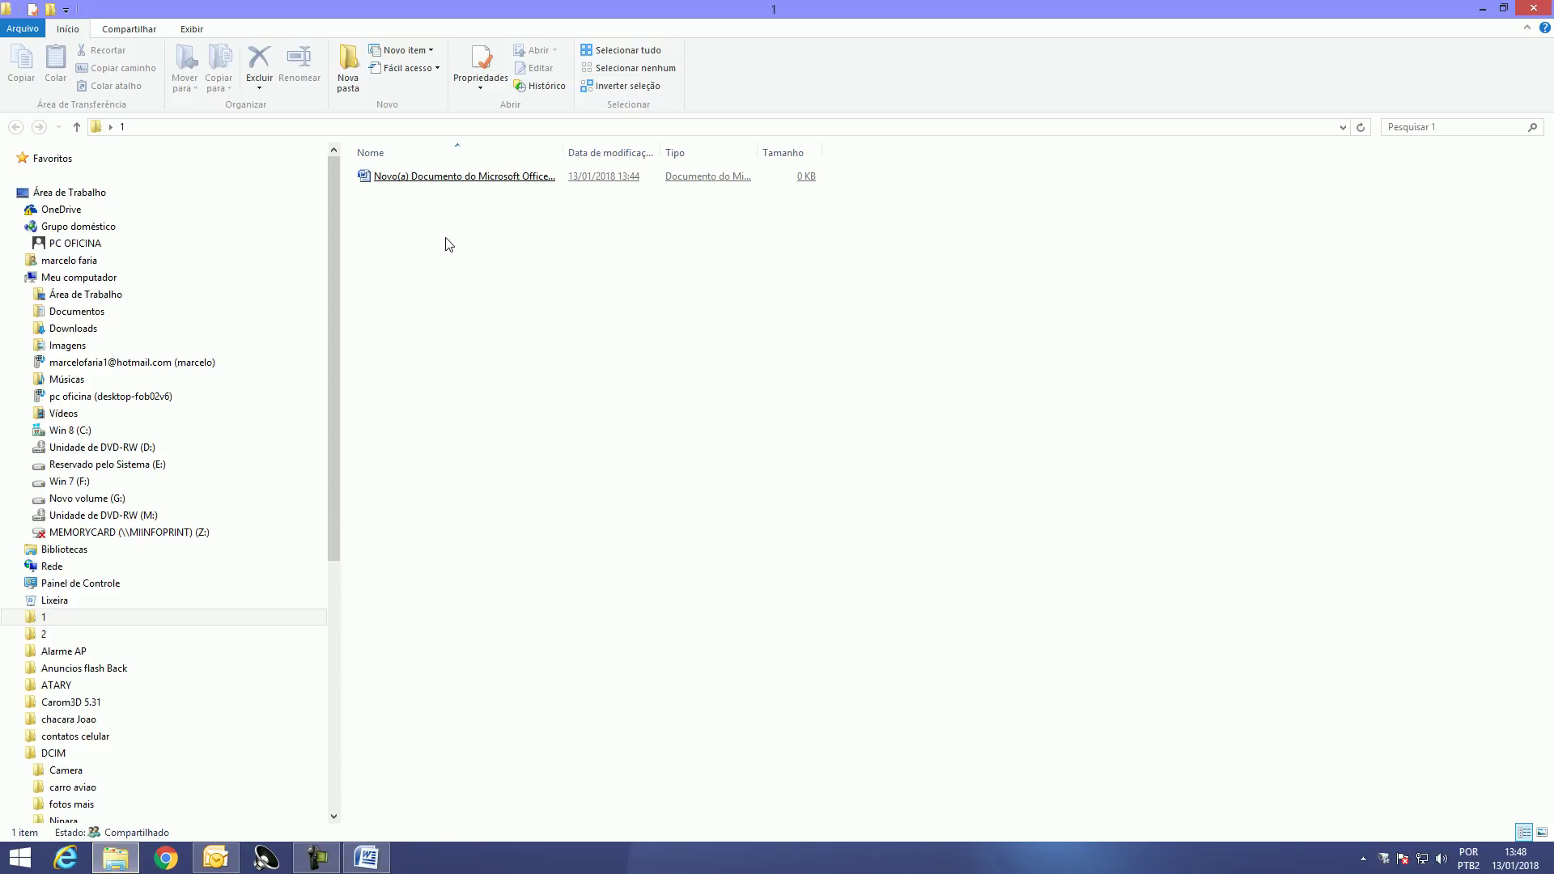
click(428, 183)
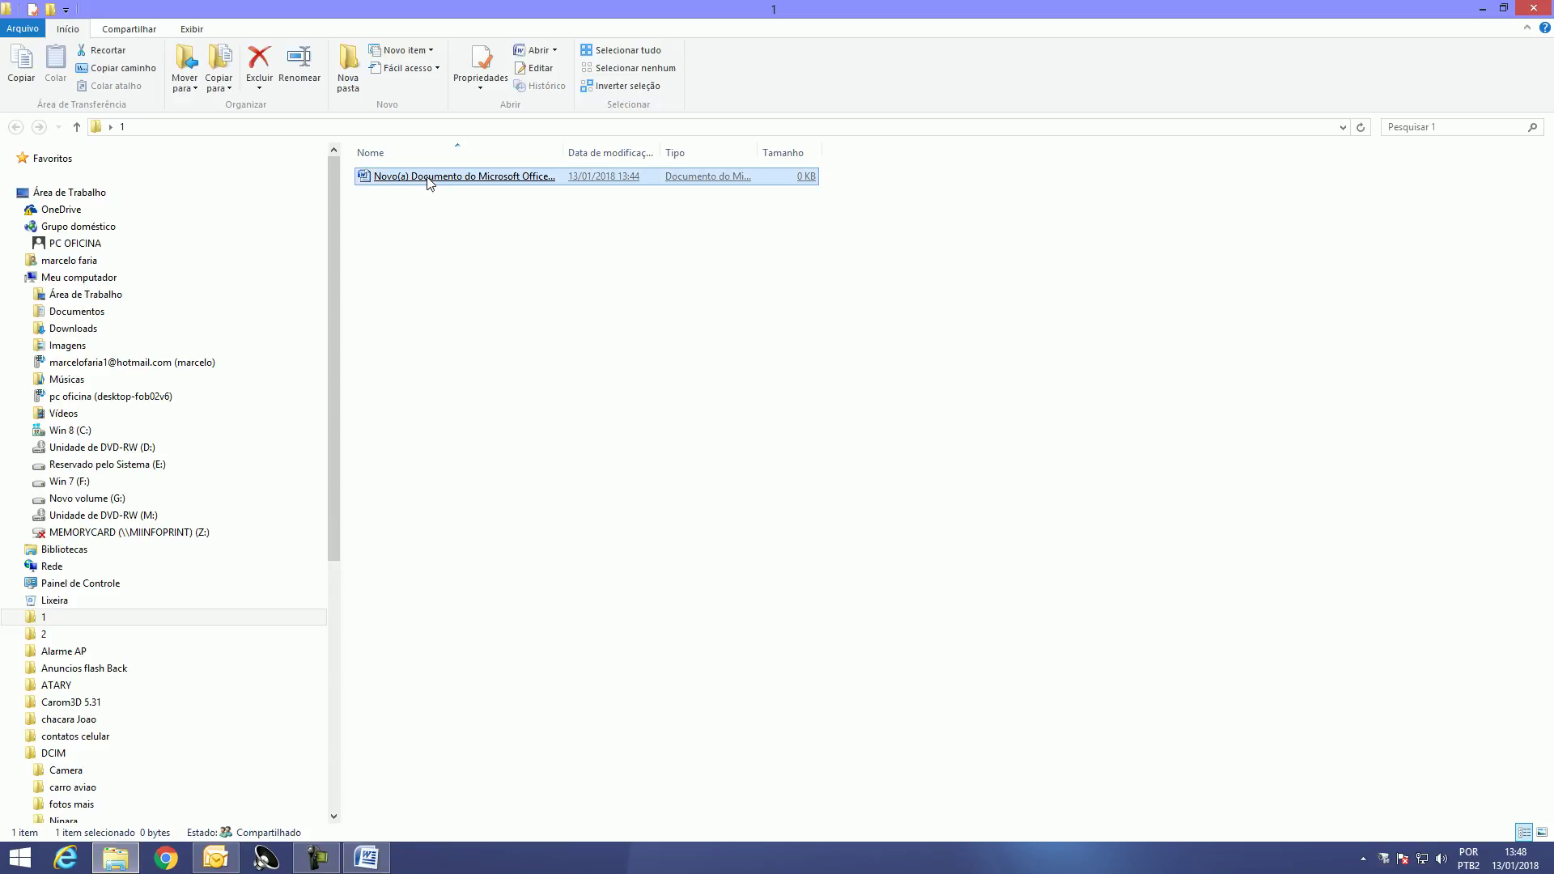
right_click(428, 178)
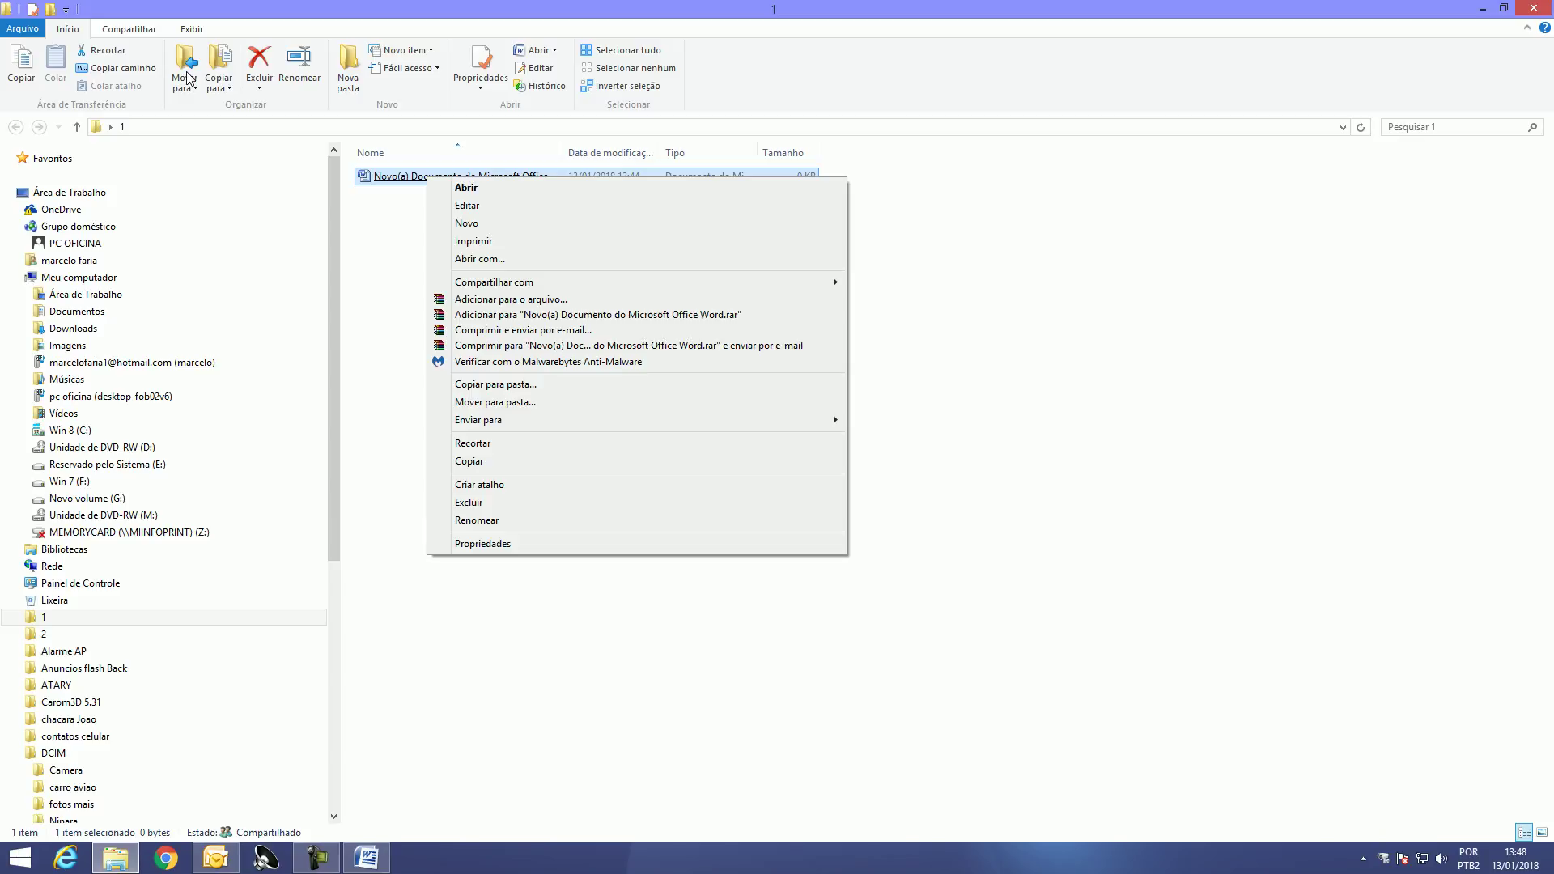
click(896, 649)
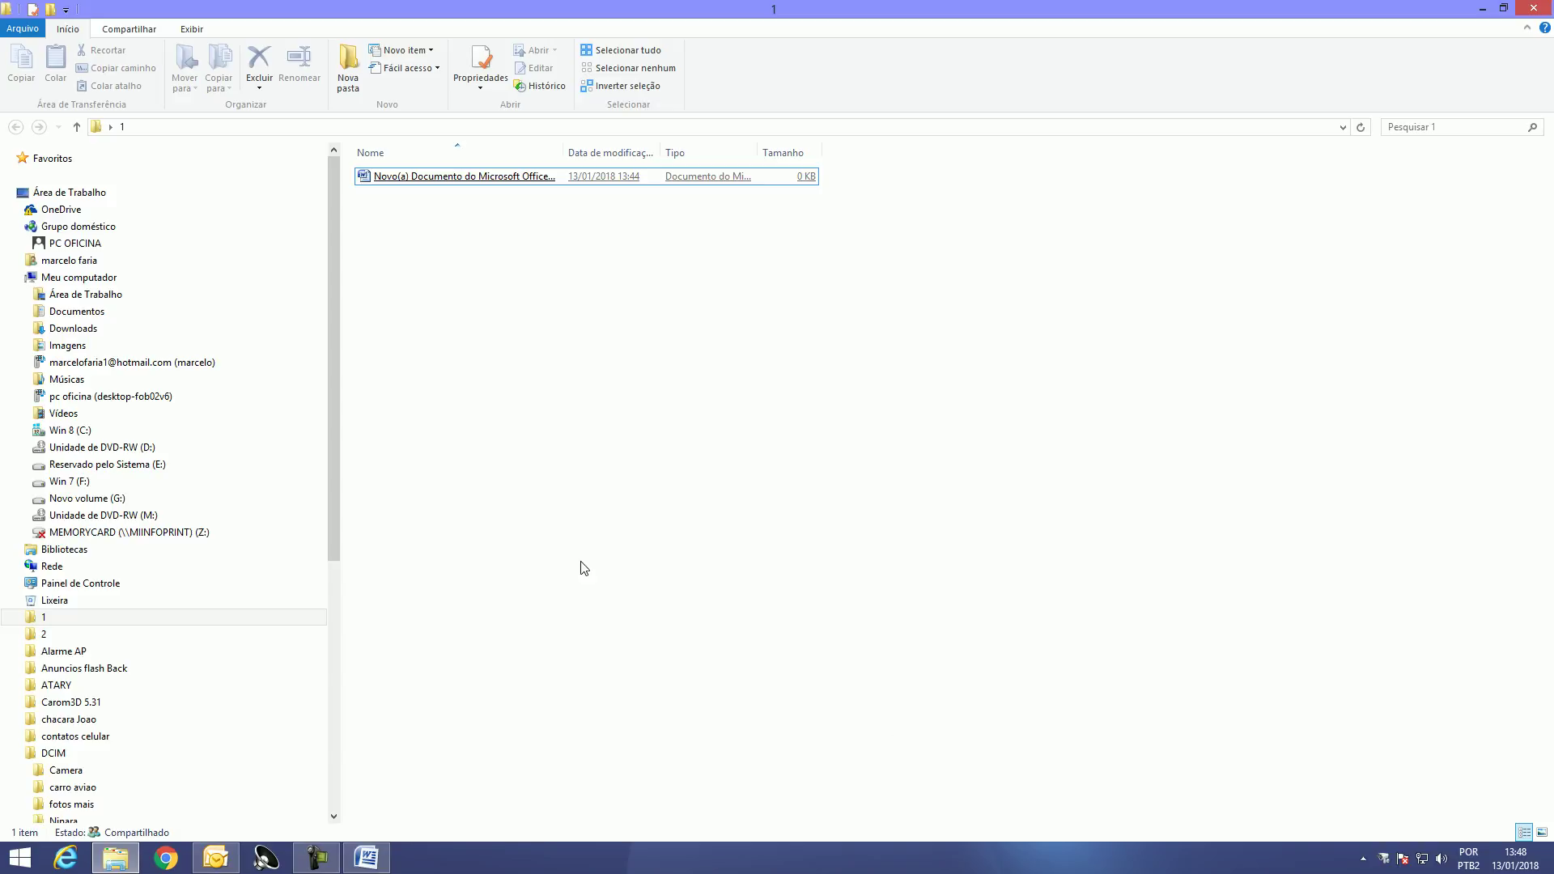
click(447, 180)
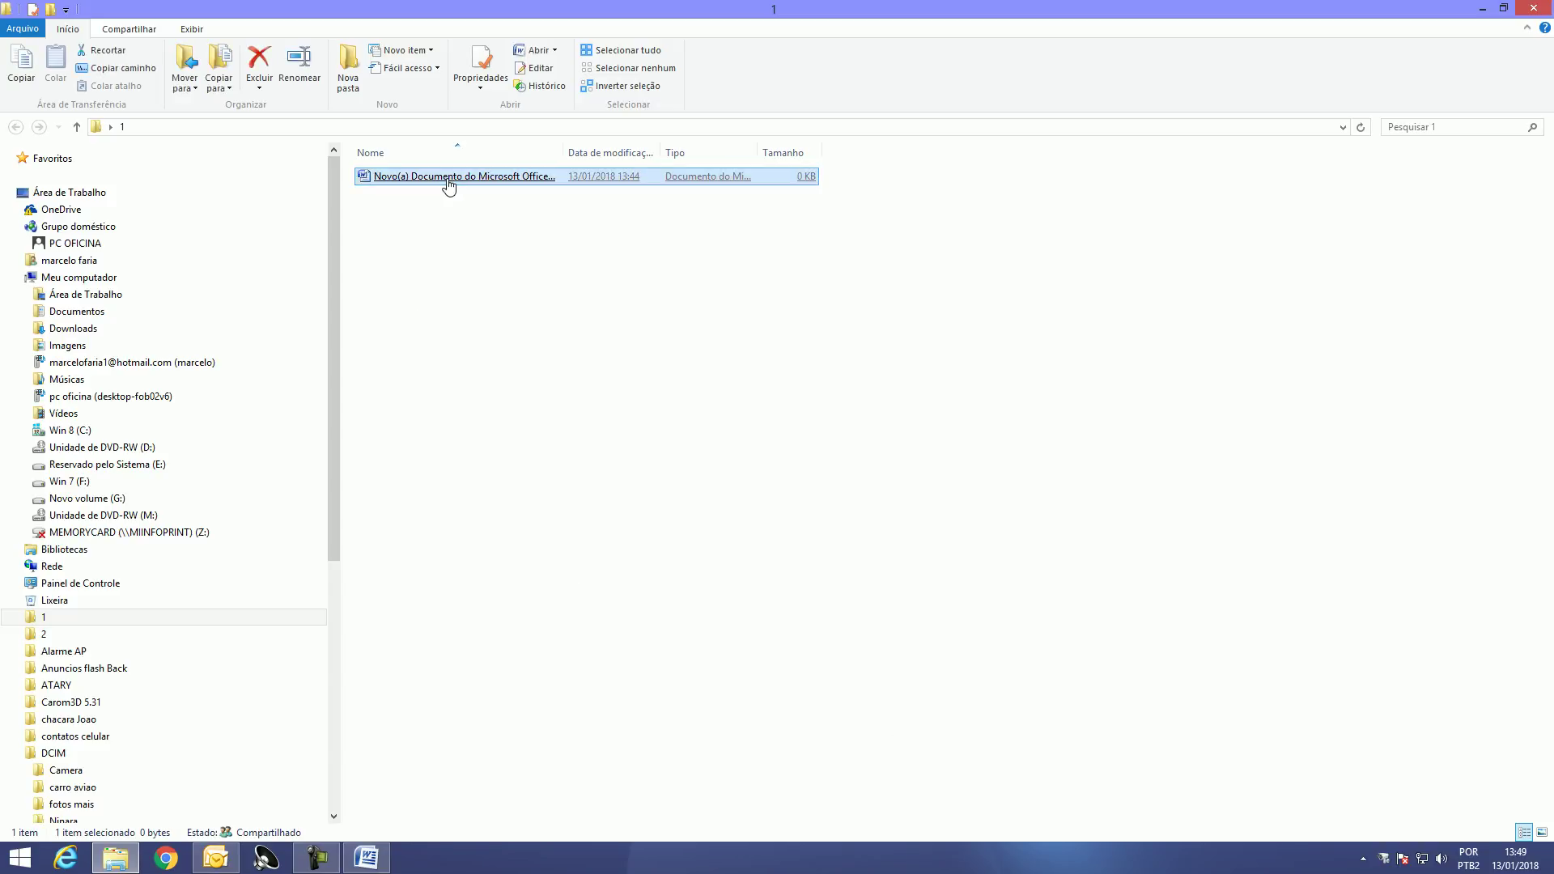
right_click(447, 179)
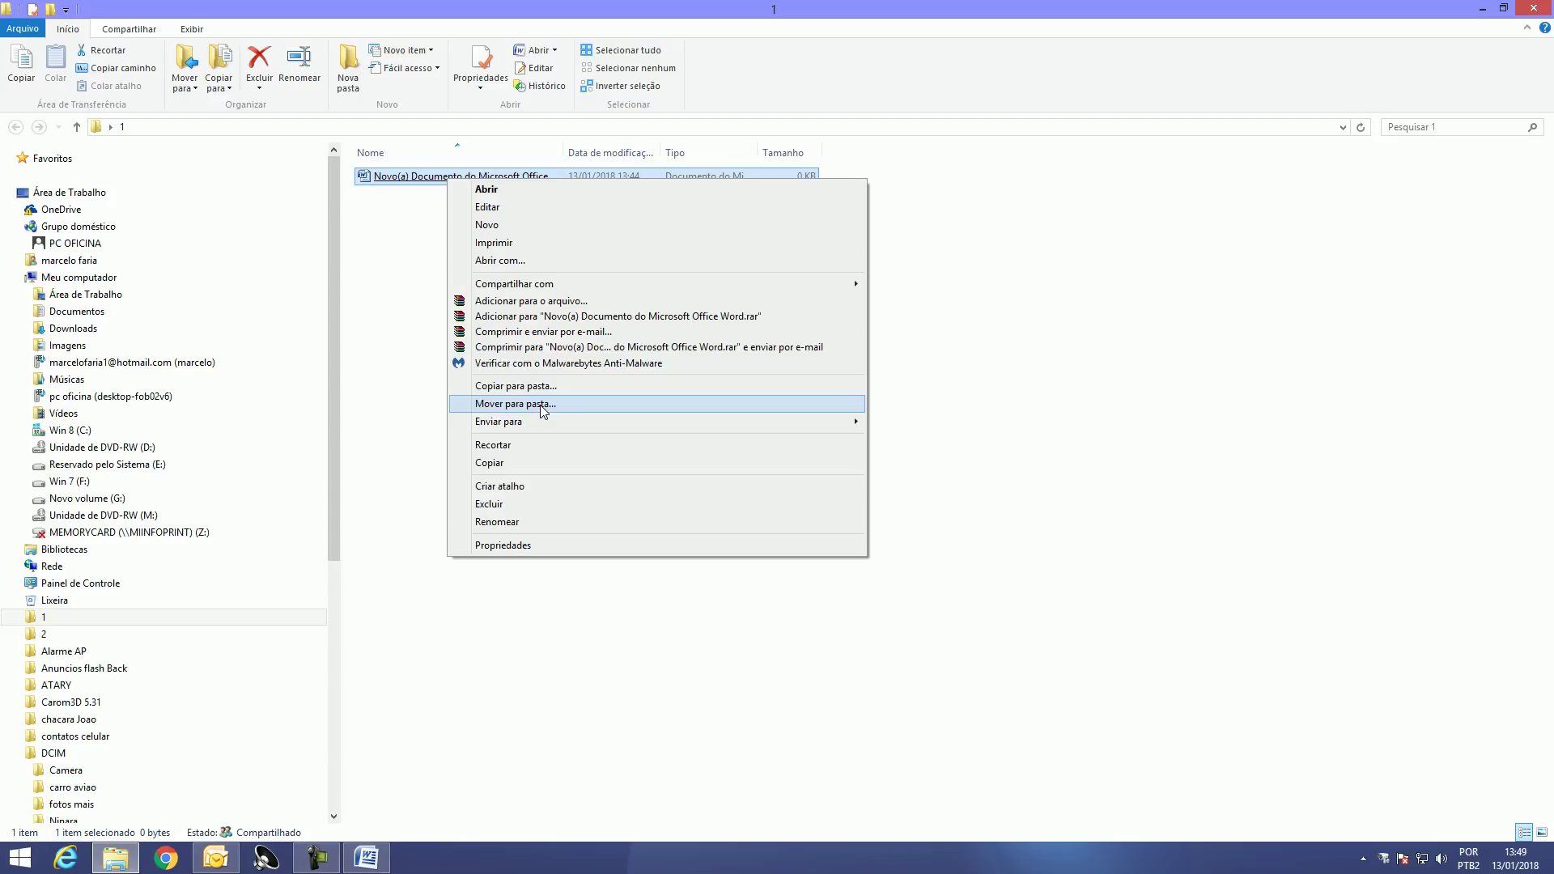
click(932, 372)
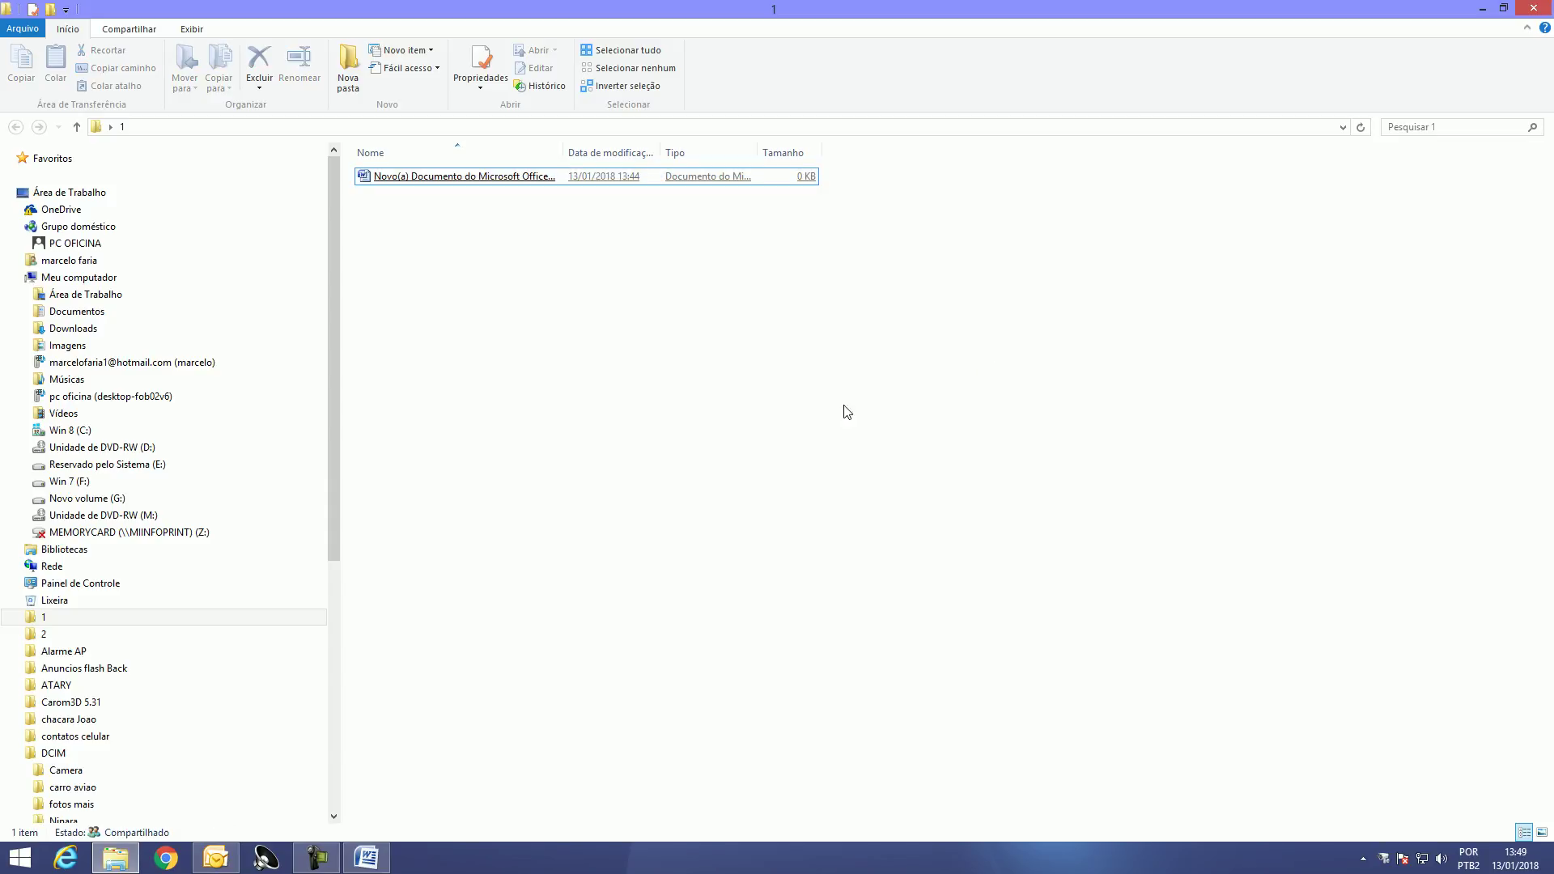
click(450, 179)
right_click(450, 179)
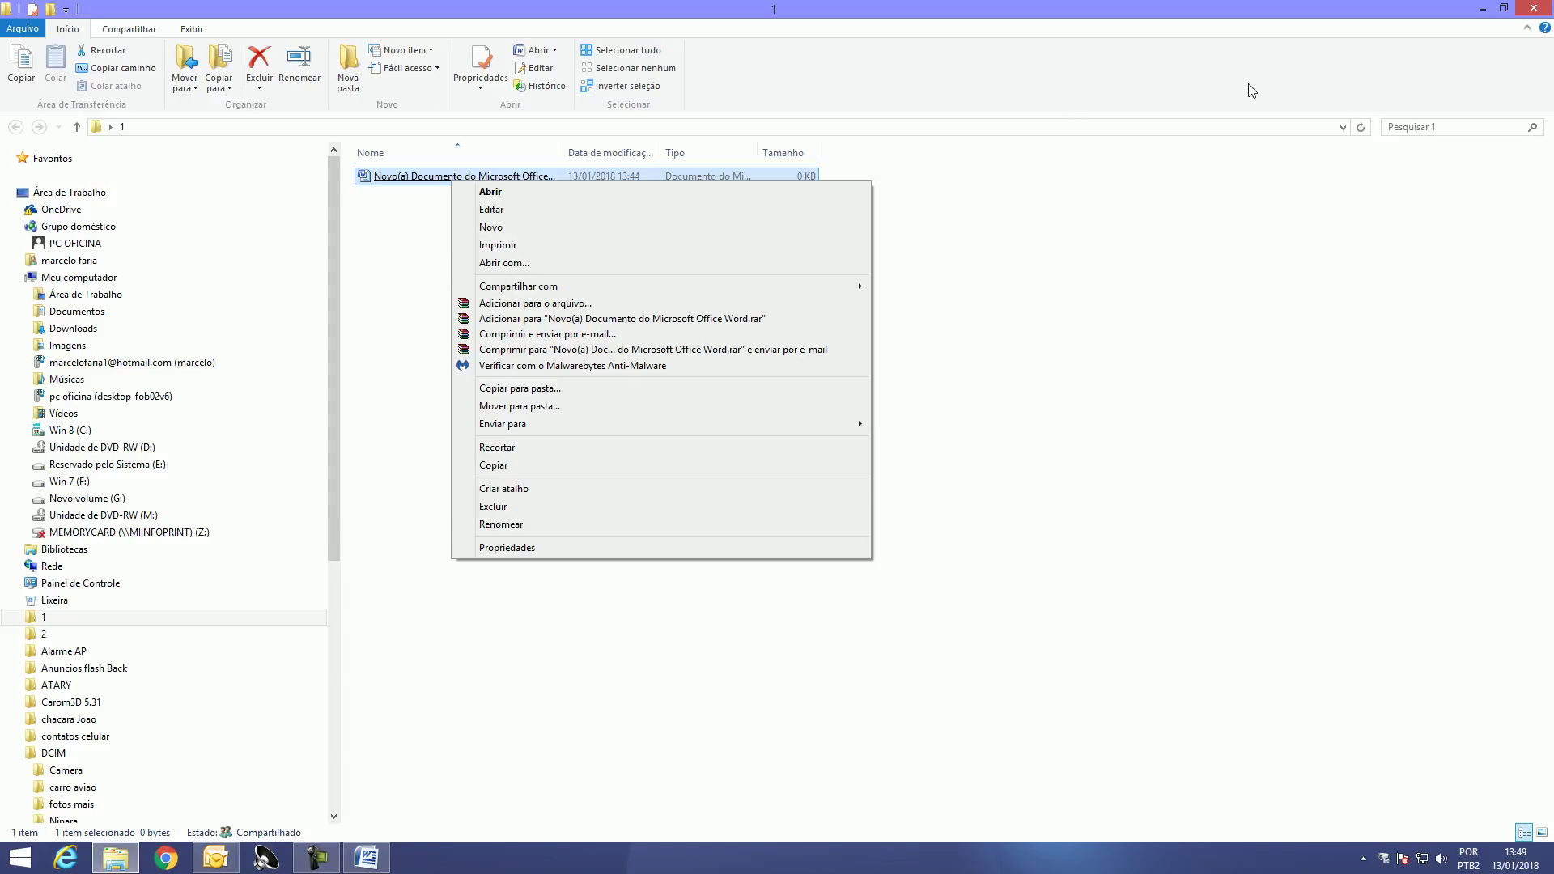
click(1459, 212)
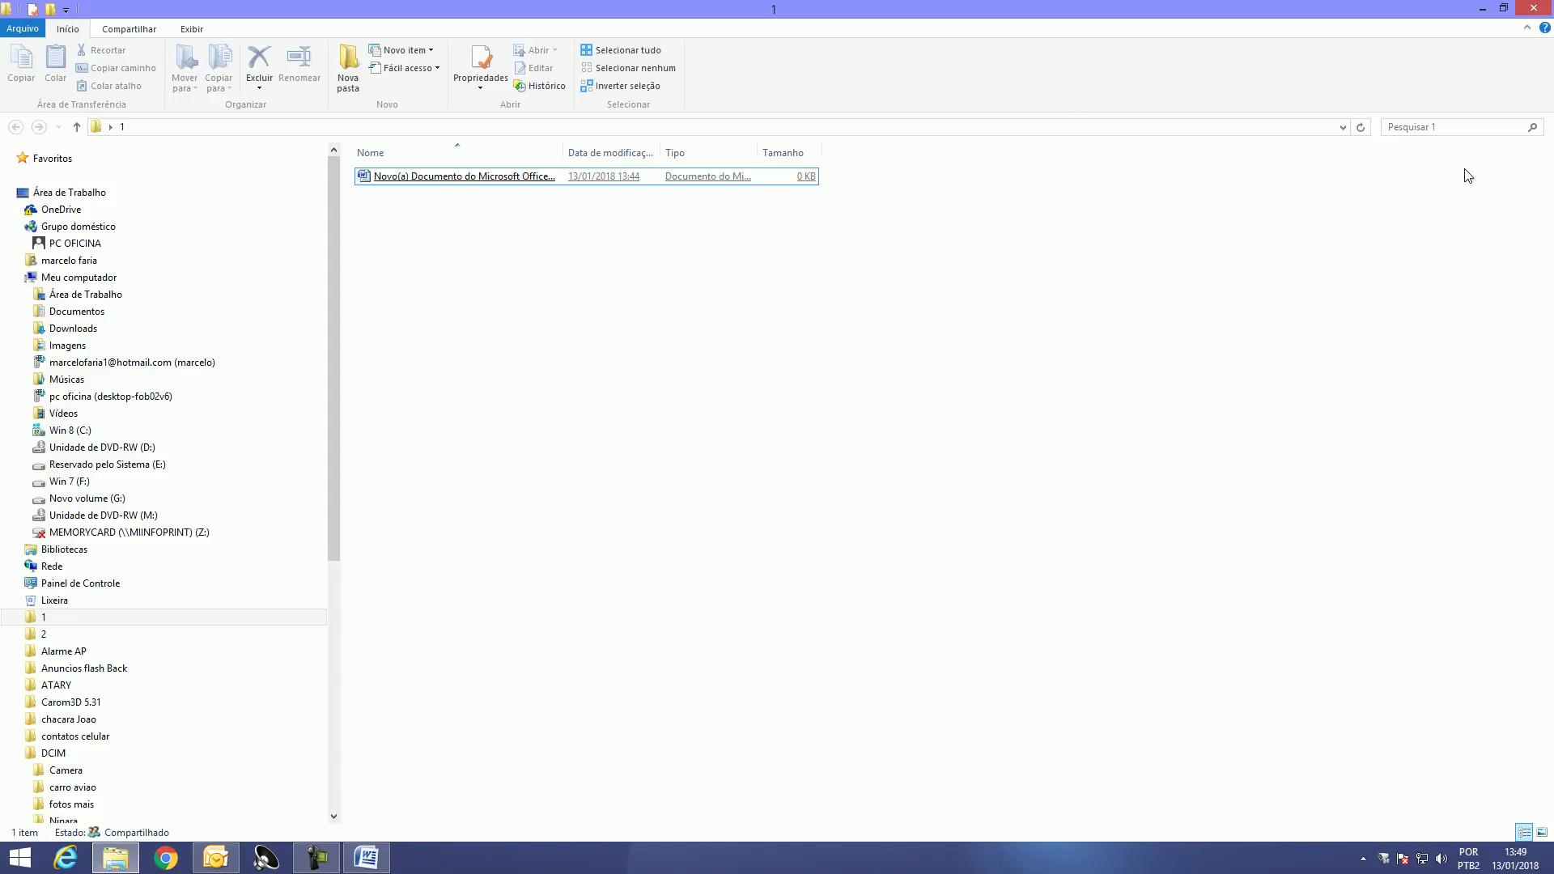
click(1532, 10)
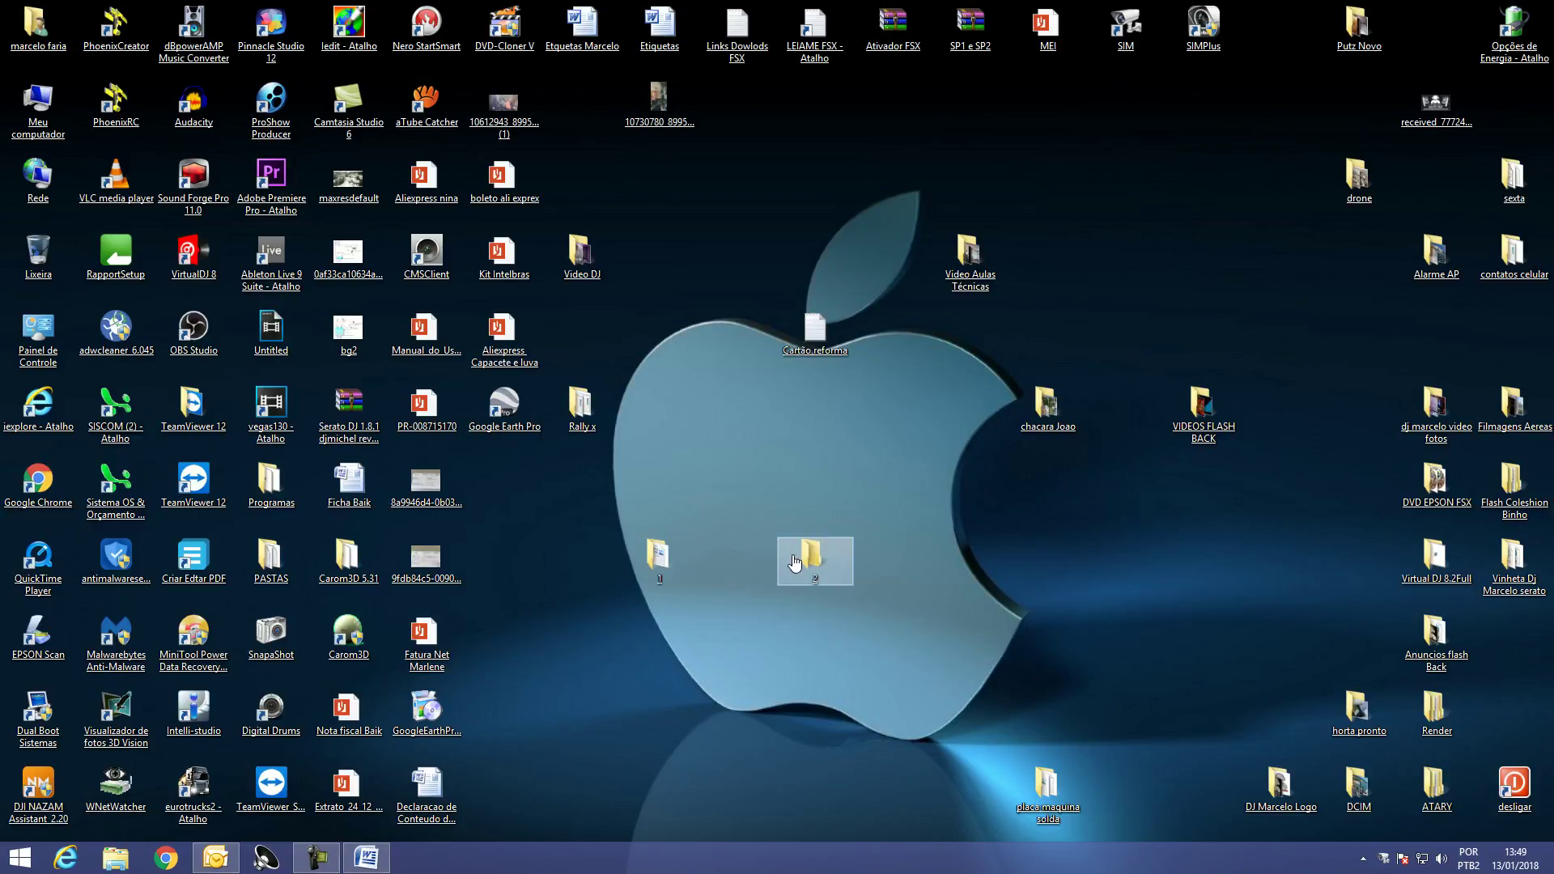
- Check the contents of desktop folders 1 and 2
double_click(656, 558)
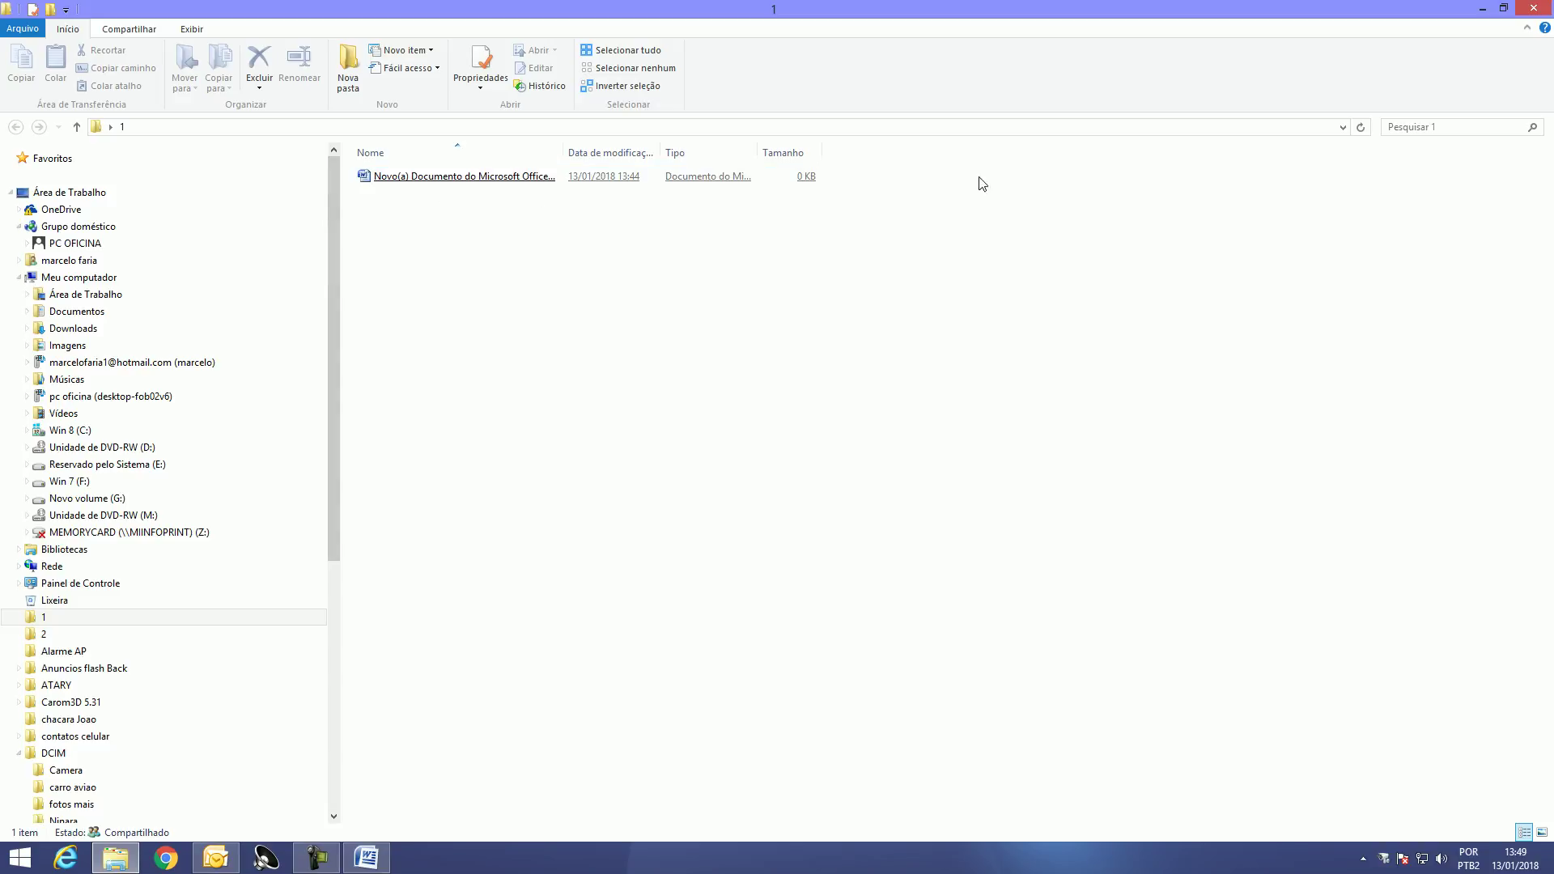
click(1488, 9)
double_click(803, 562)
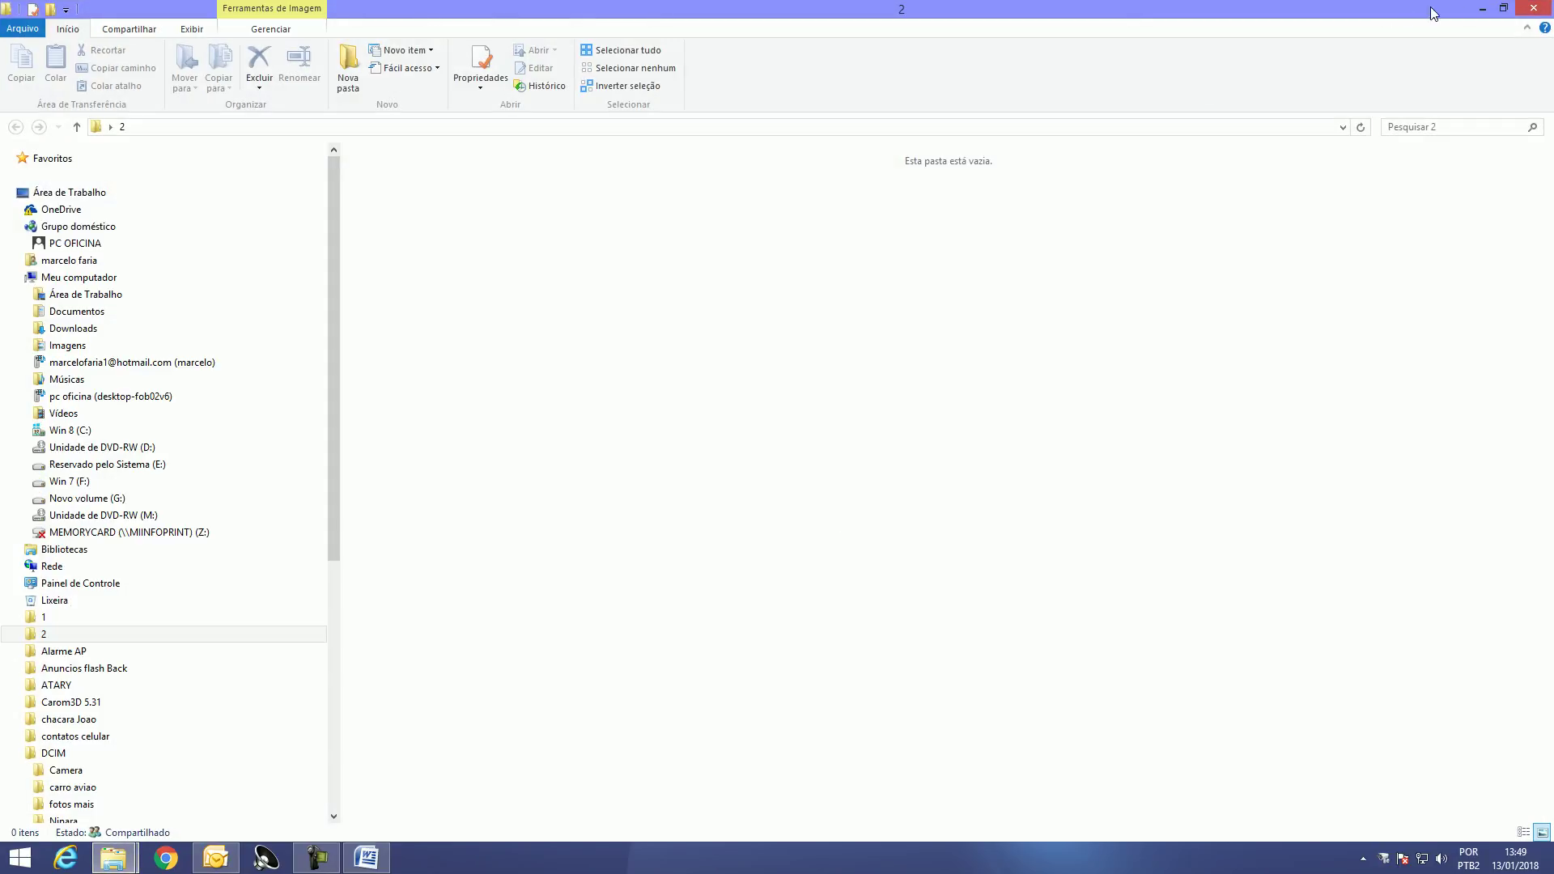
click(1533, 9)
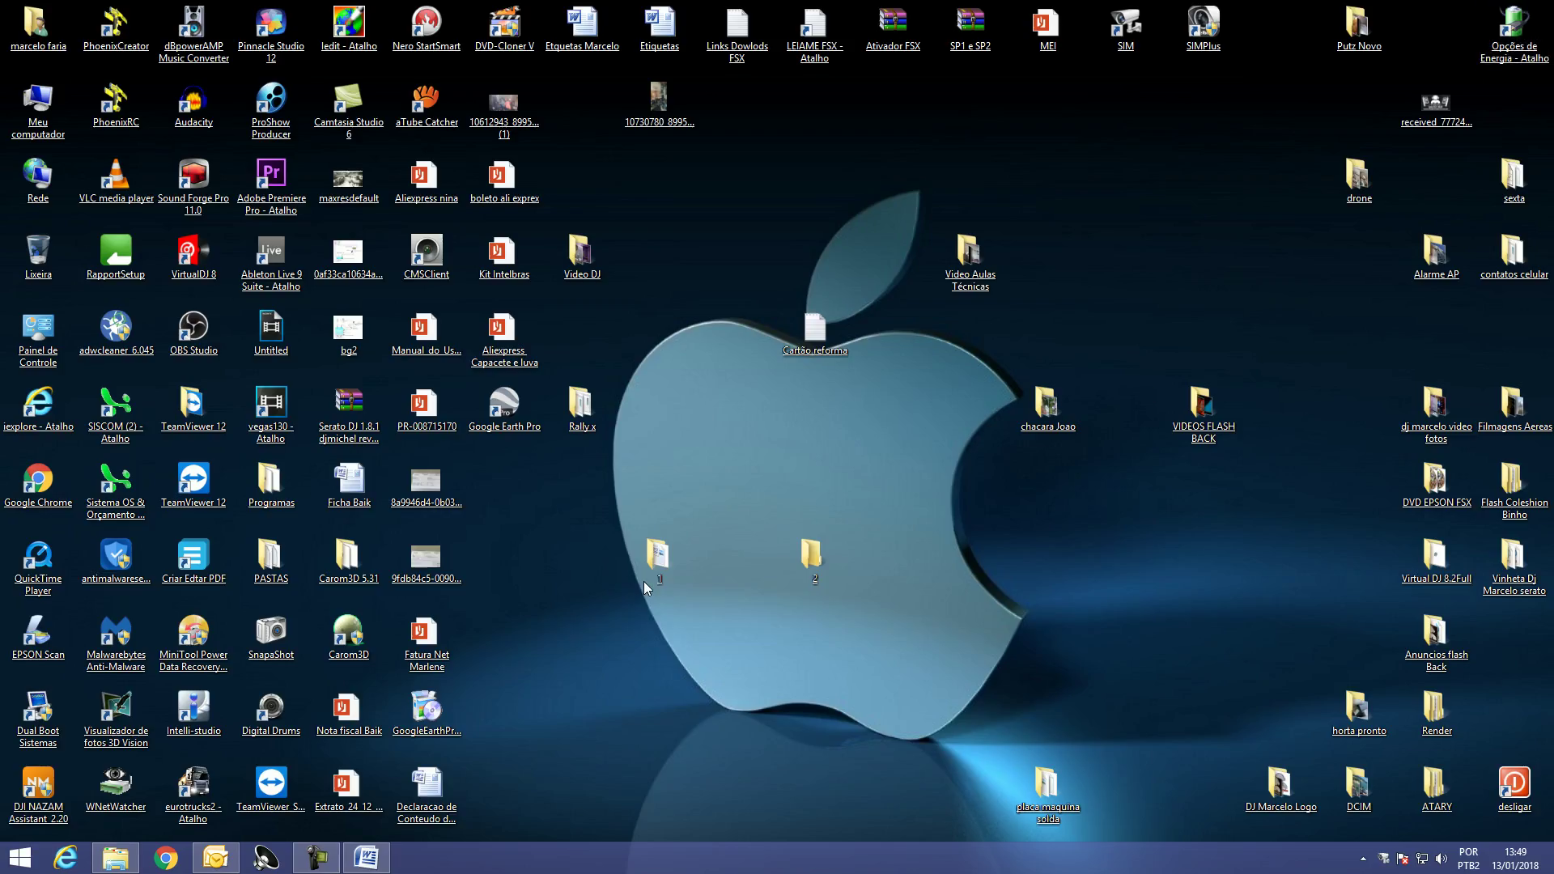
- Move desktop folder 1 into folder 2 with the "Mover para pasta" command
right_click(645, 563)
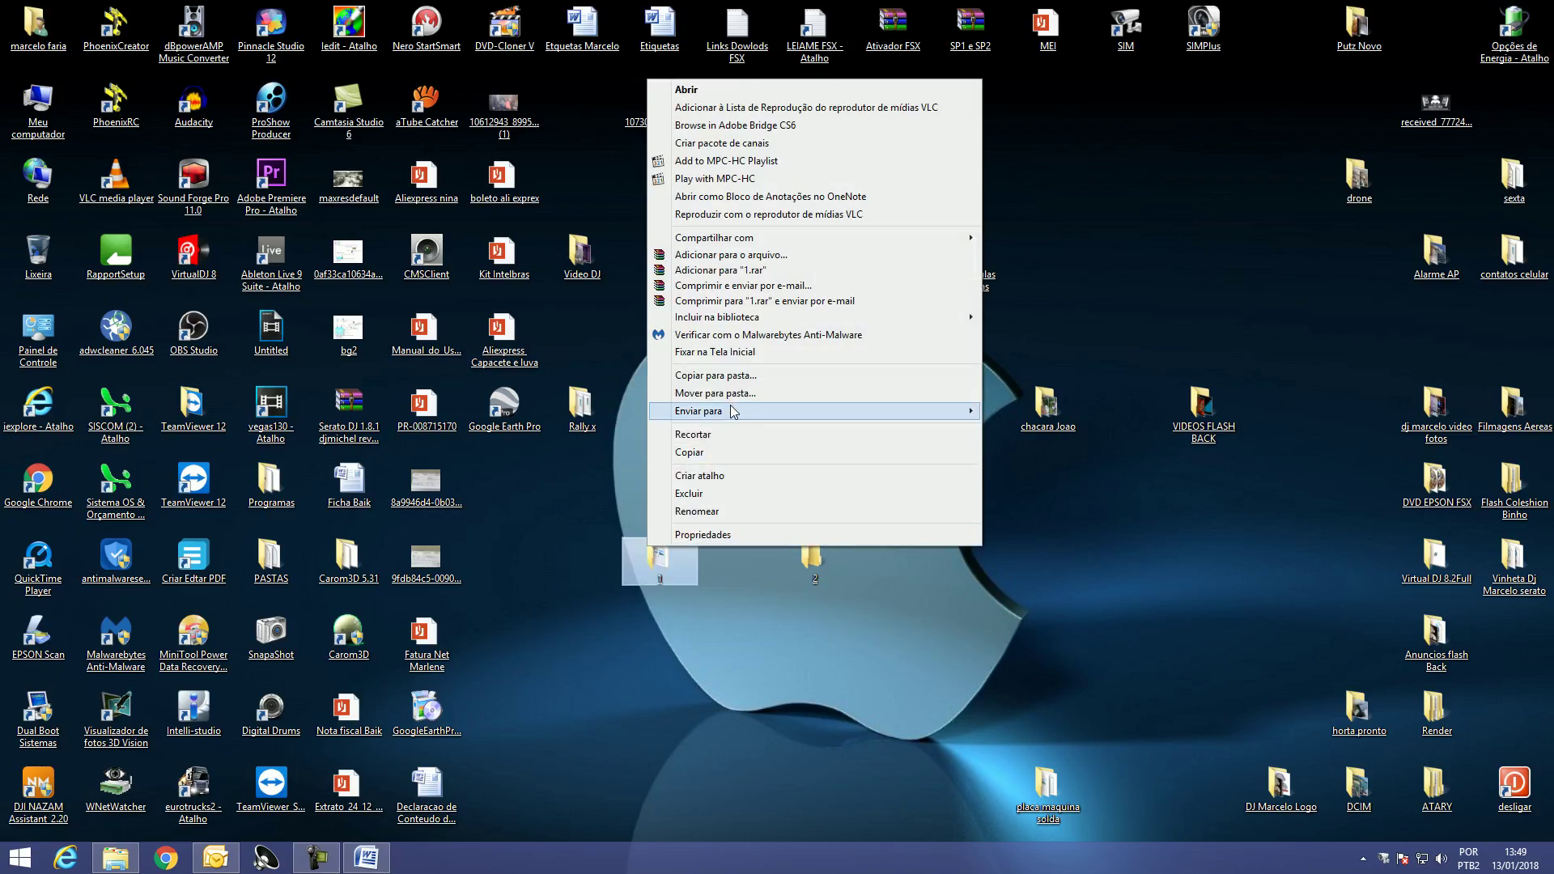
click(746, 395)
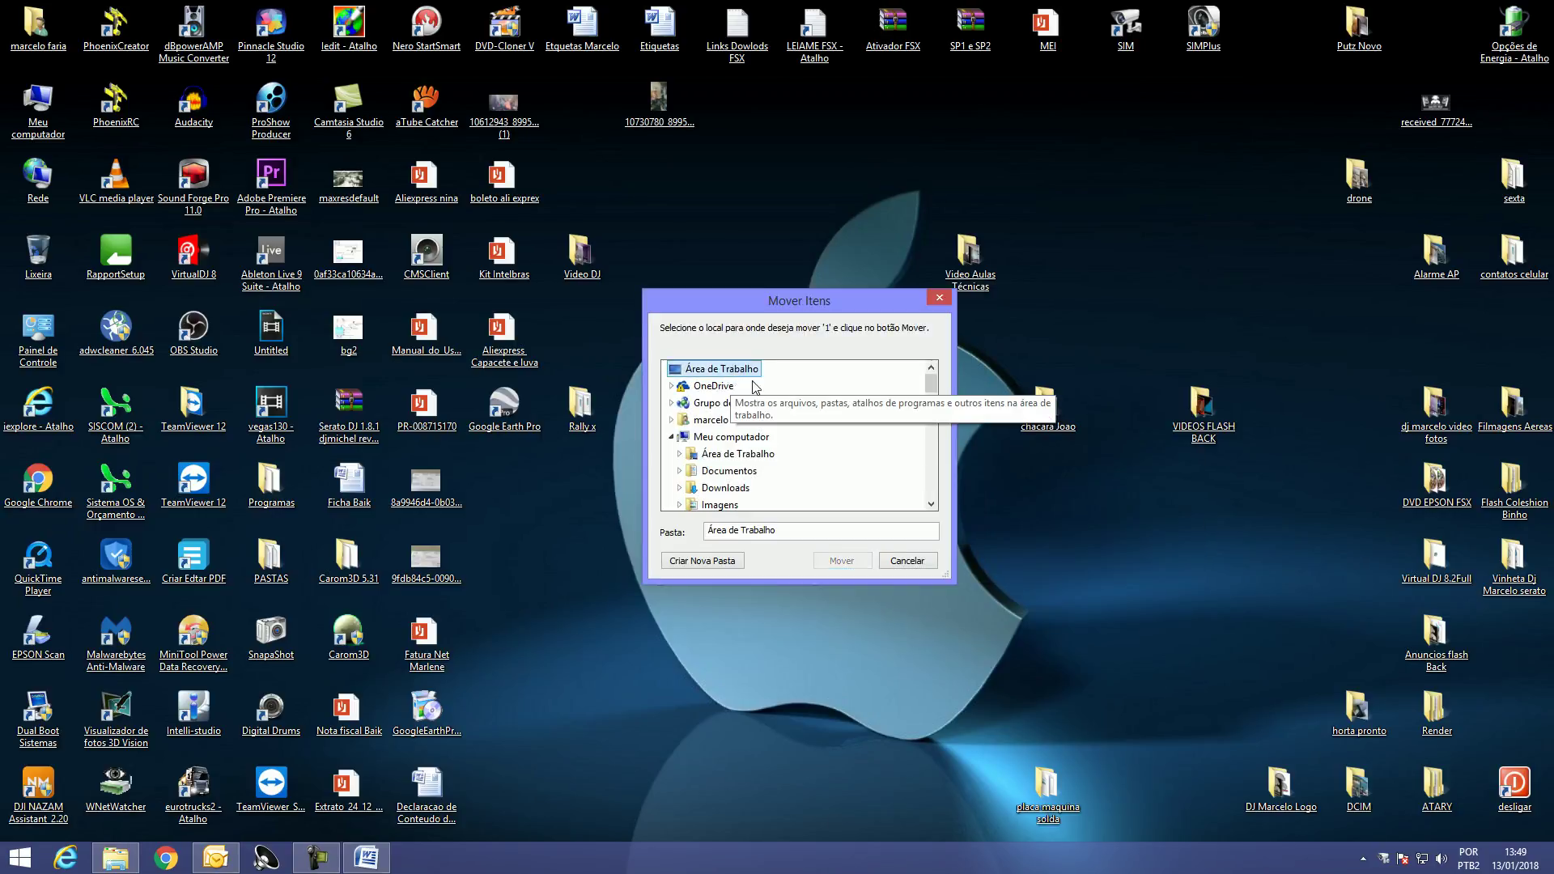
scroll(888, 454, down, 7)
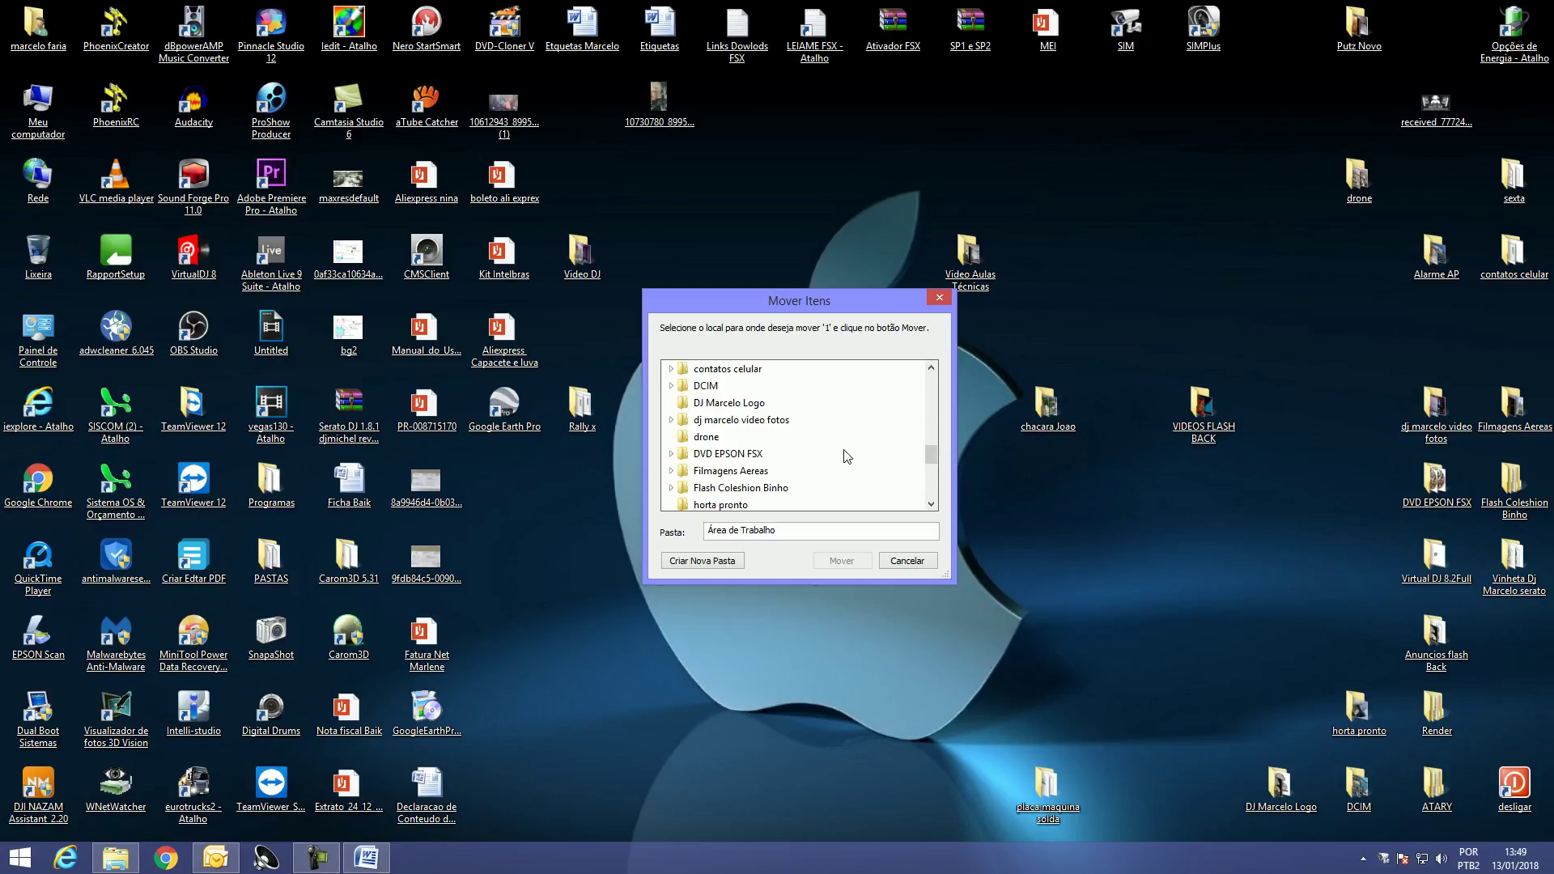
click(698, 418)
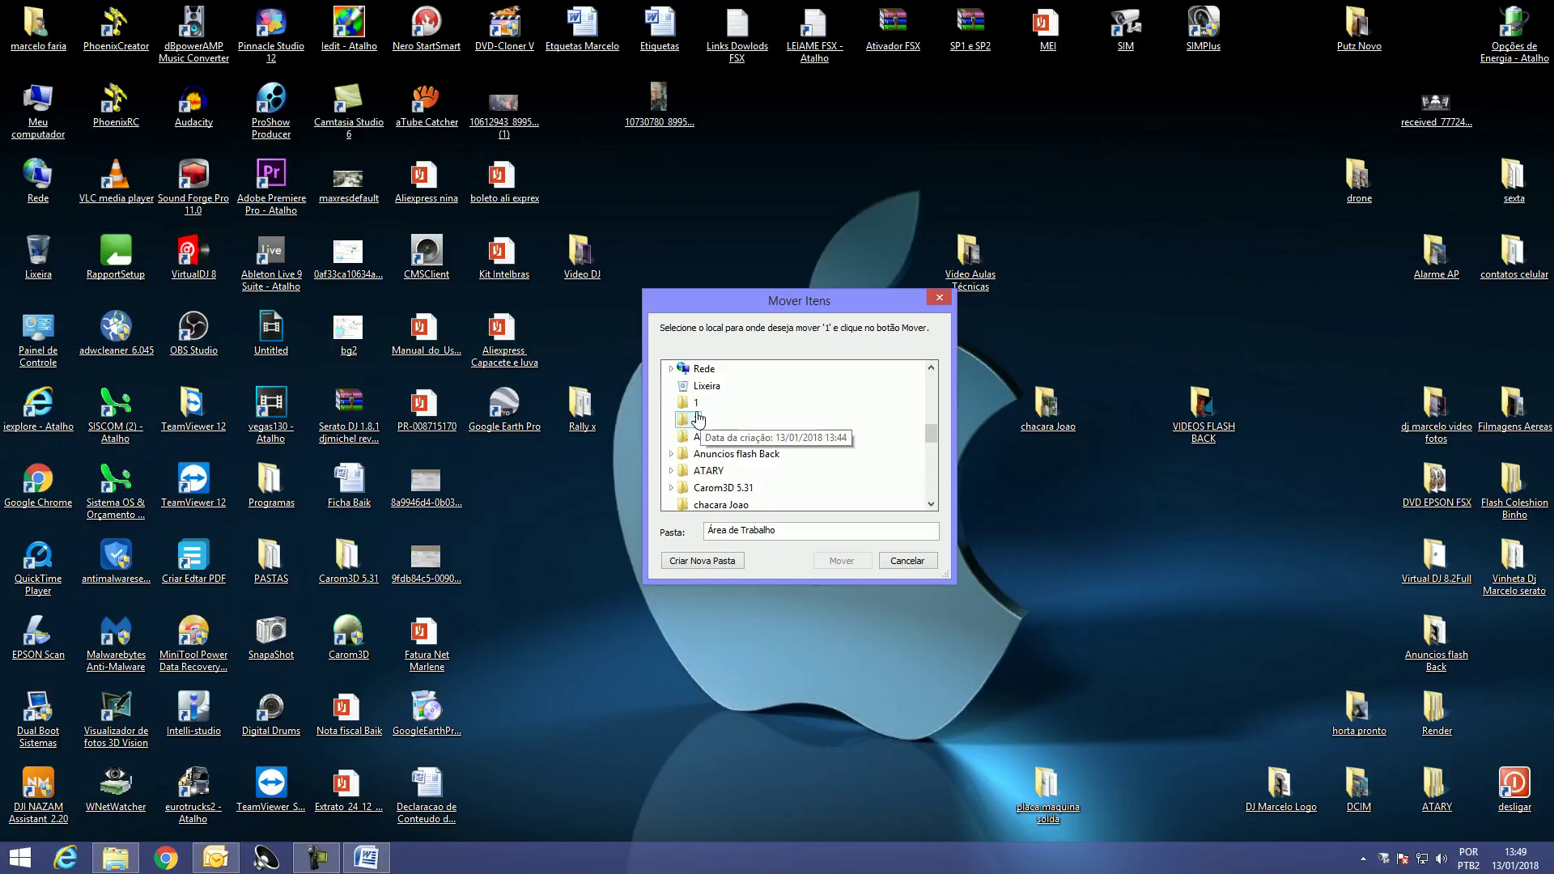
click(845, 564)
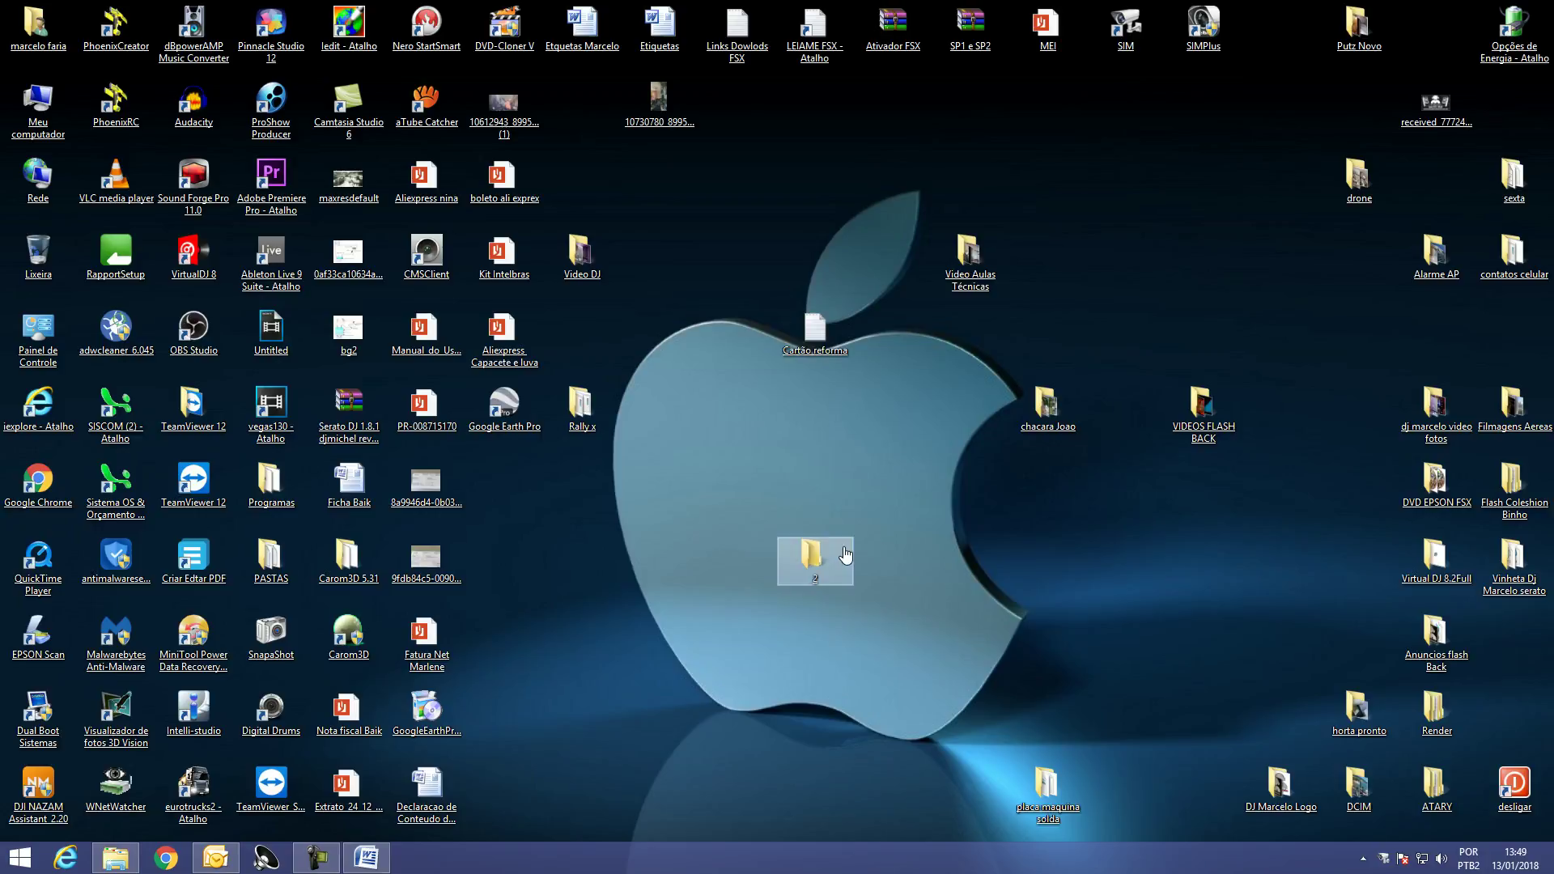
- Open folder 2 and the folder 1 inside it to check the moved contents, and return to the desktop
click(818, 559)
key(Return)
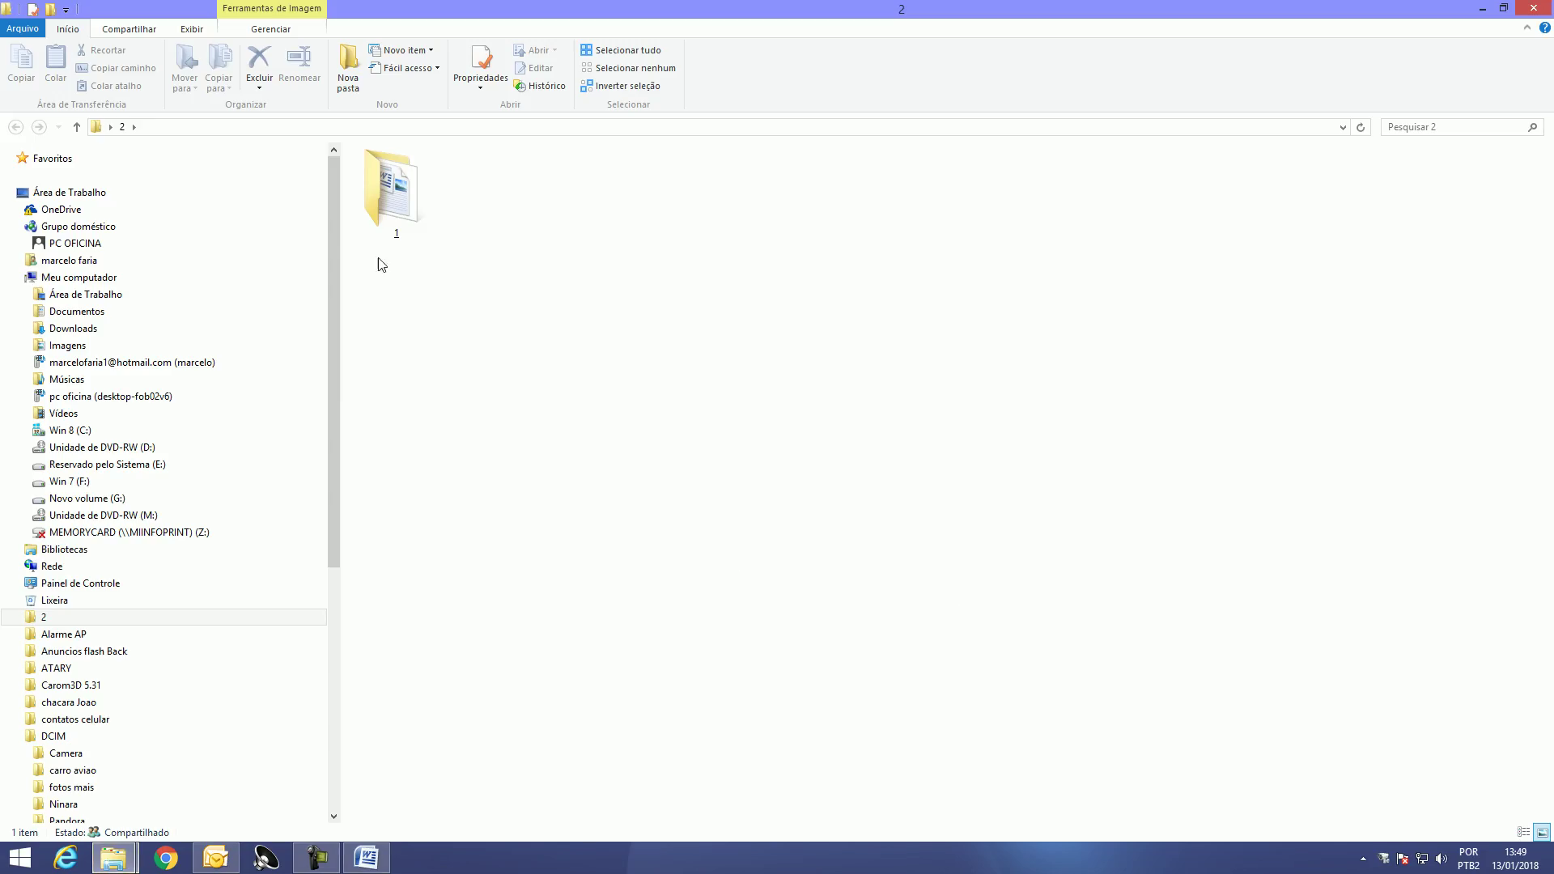
double_click(392, 191)
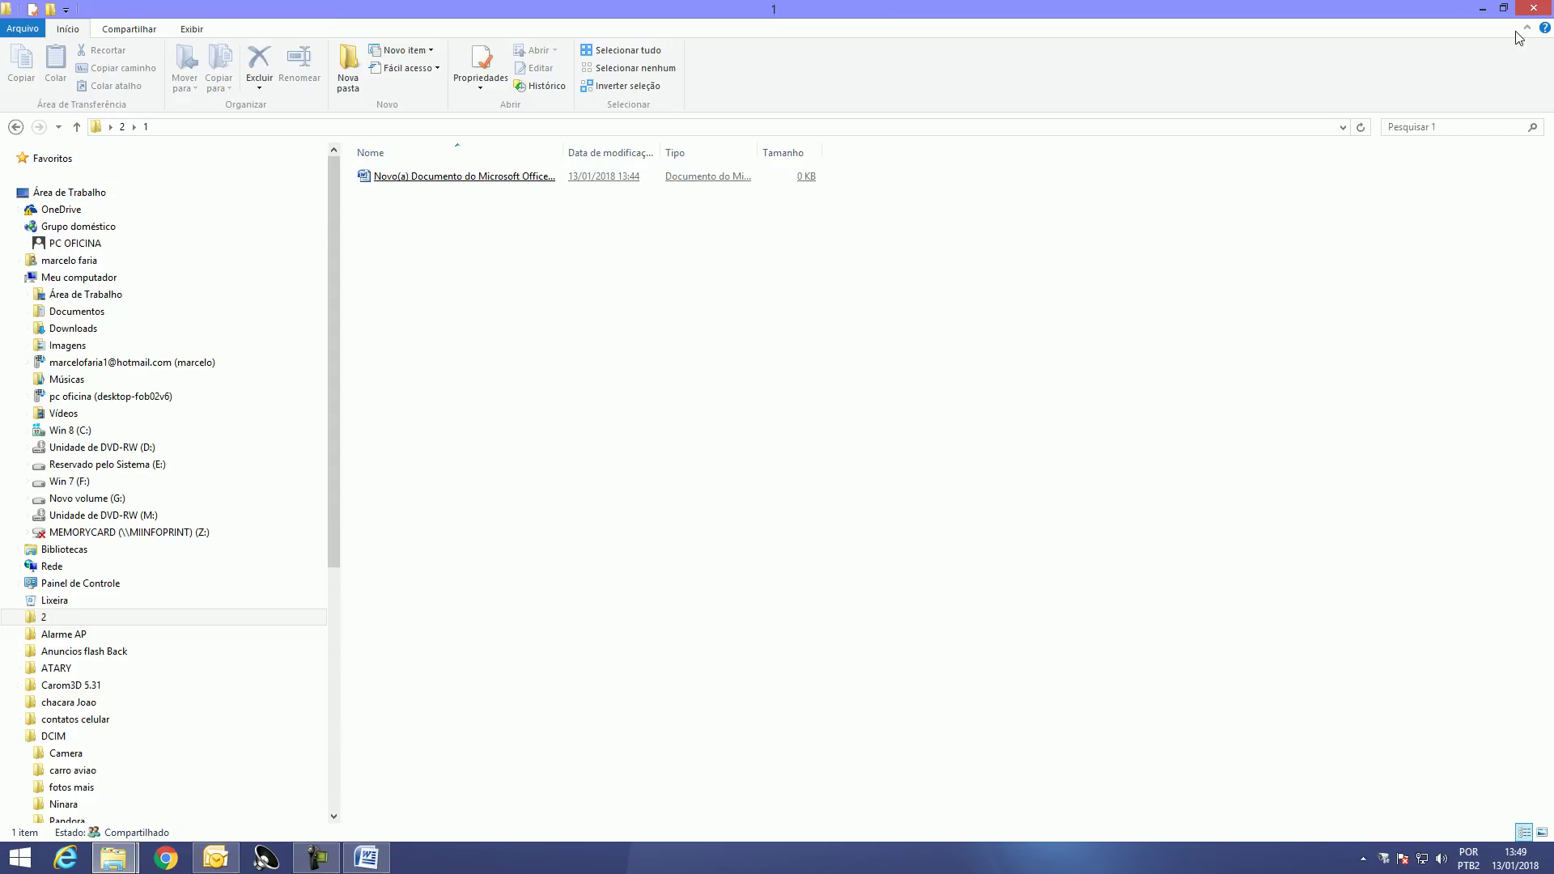
click(1535, 10)
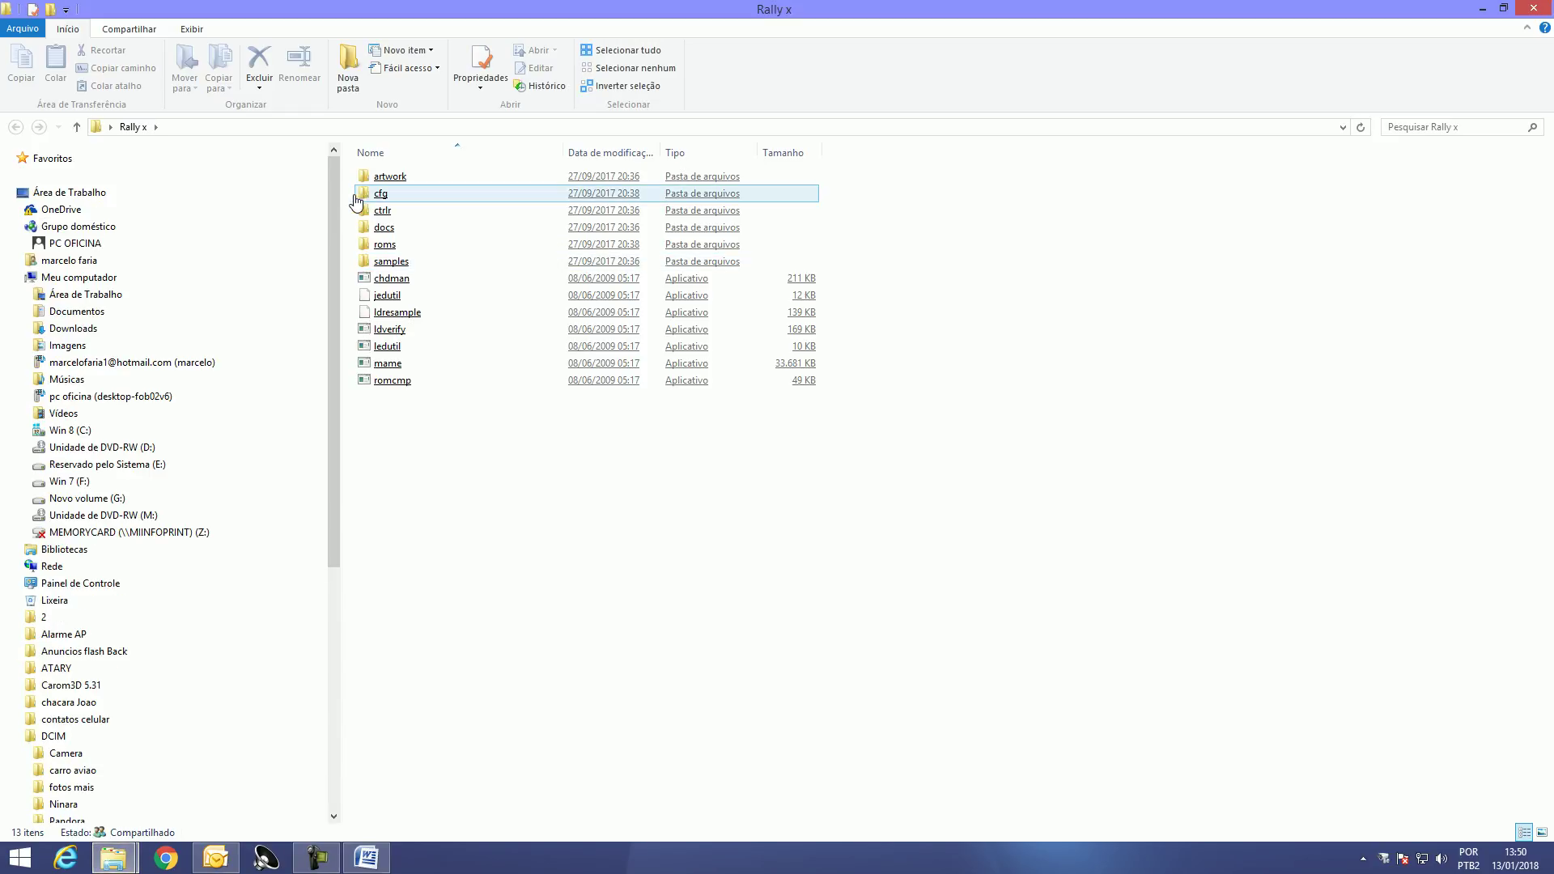
click(1535, 9)
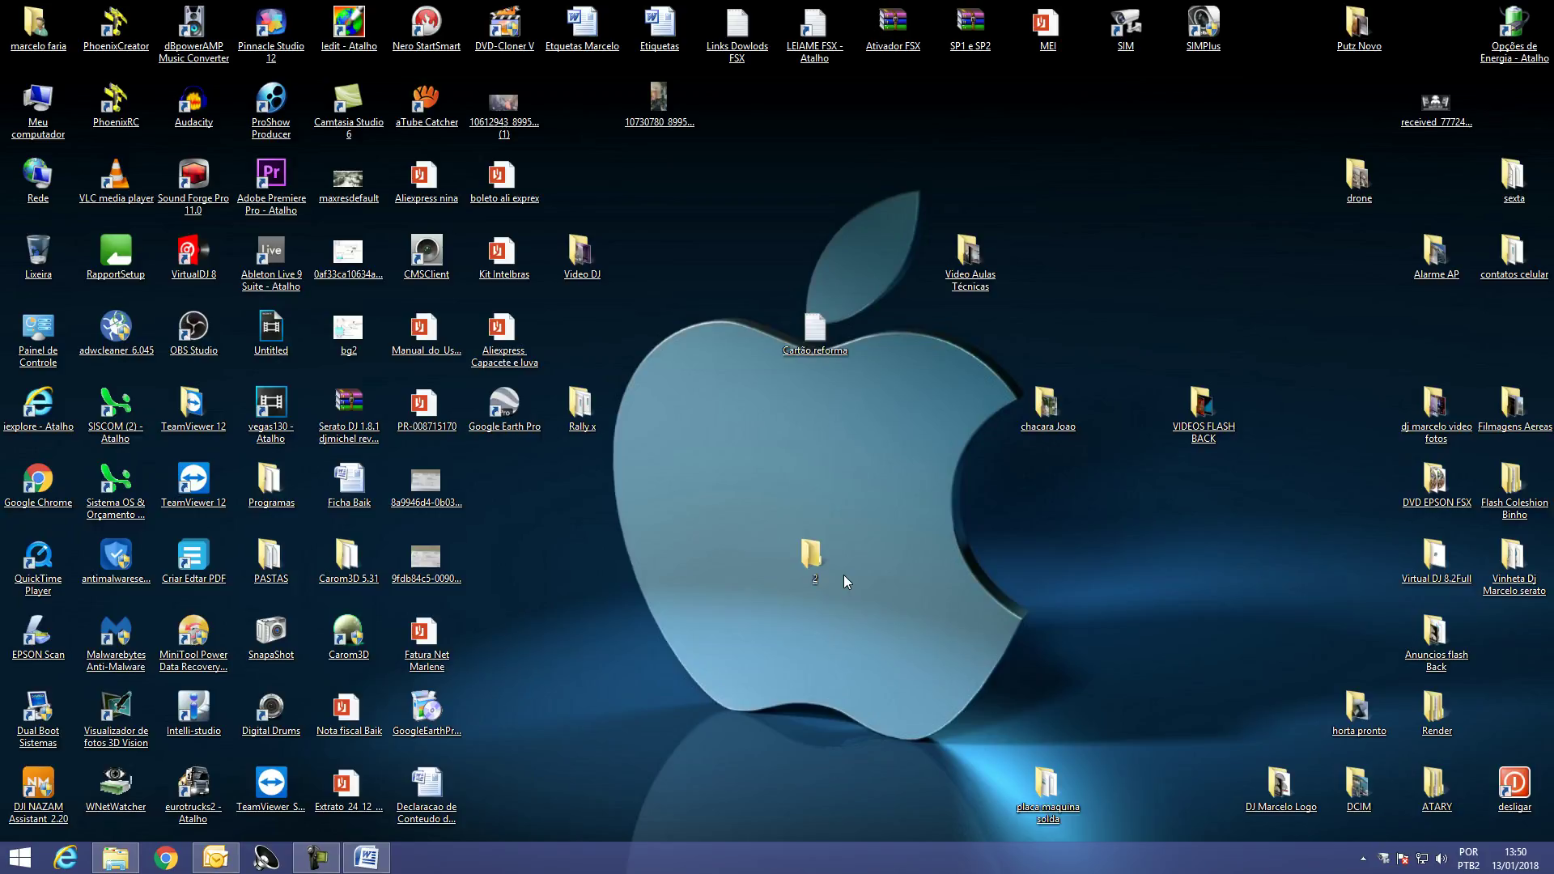
- Switch to the instructions in Word, run regedit to open the Registry Editor, and bring its window fully into view beside the text
click(366, 858)
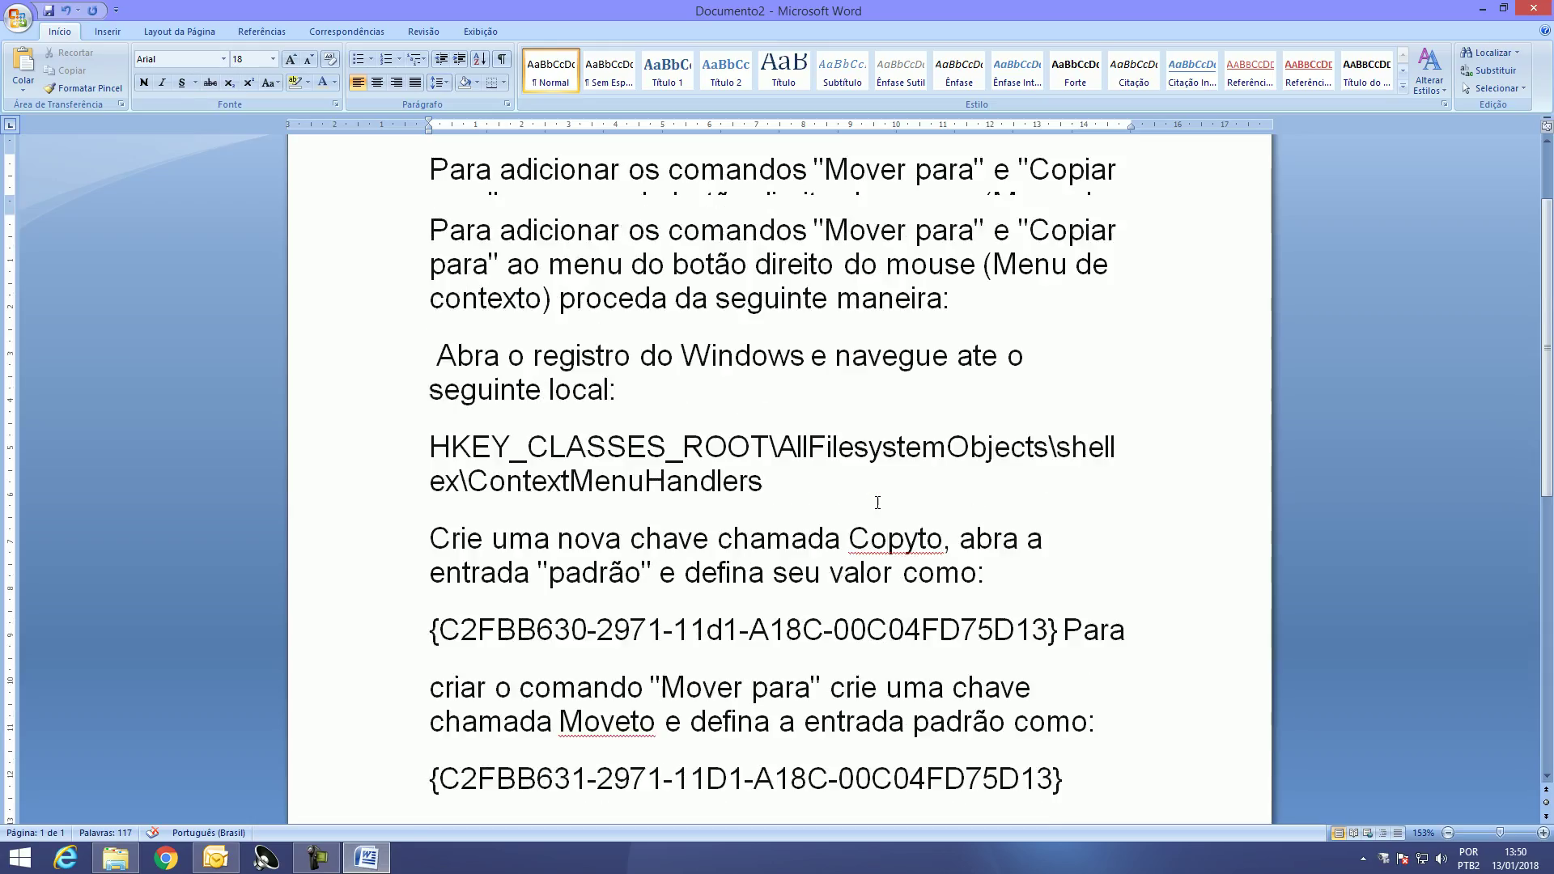
scroll(879, 502, down, 1)
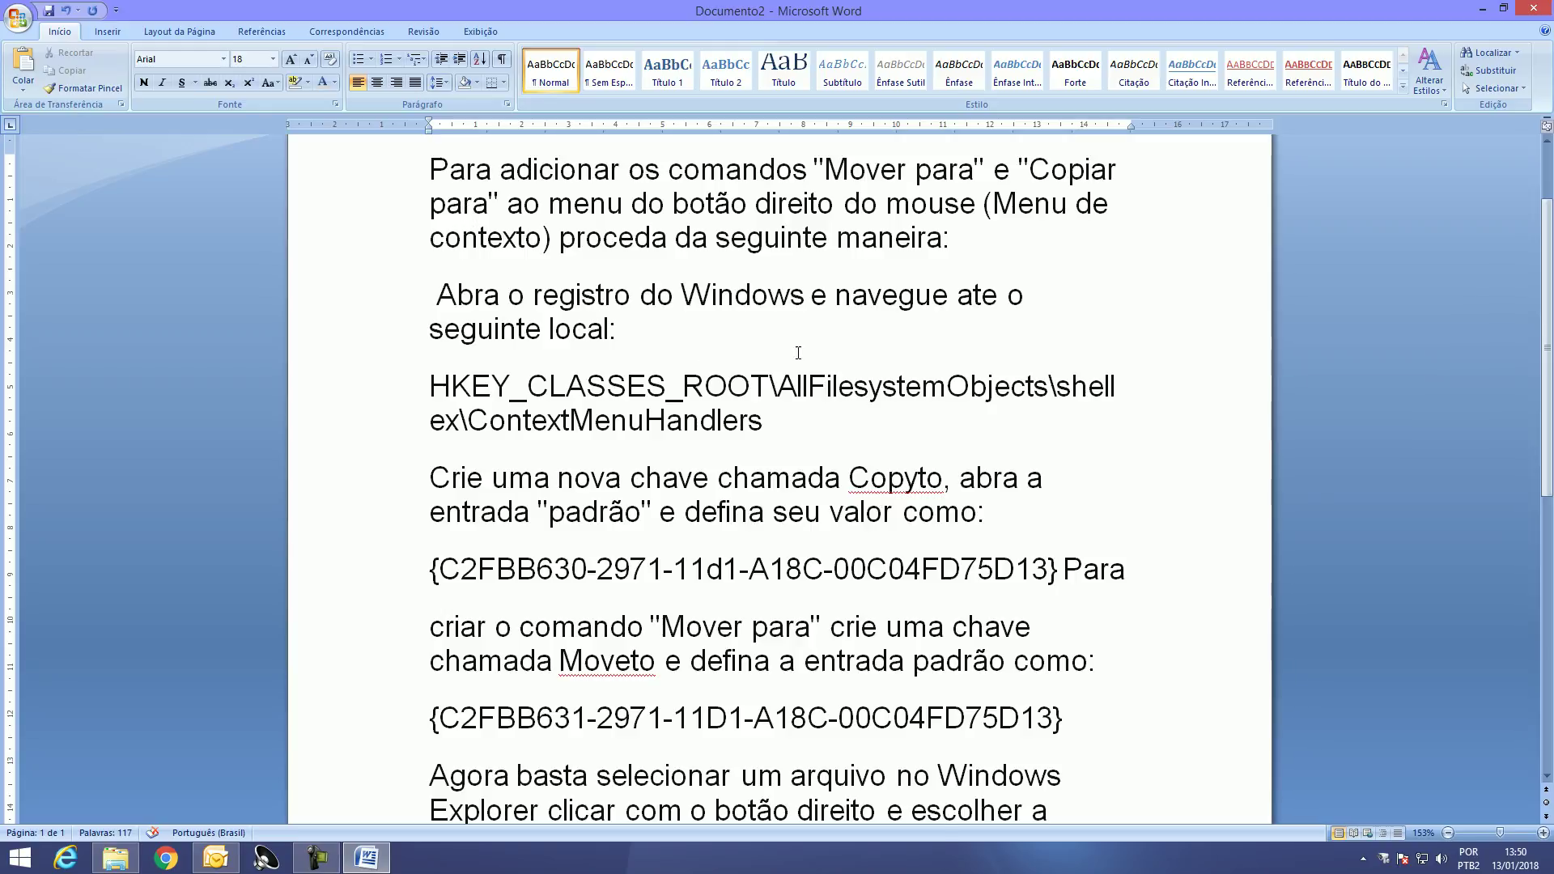
right_click(40, 859)
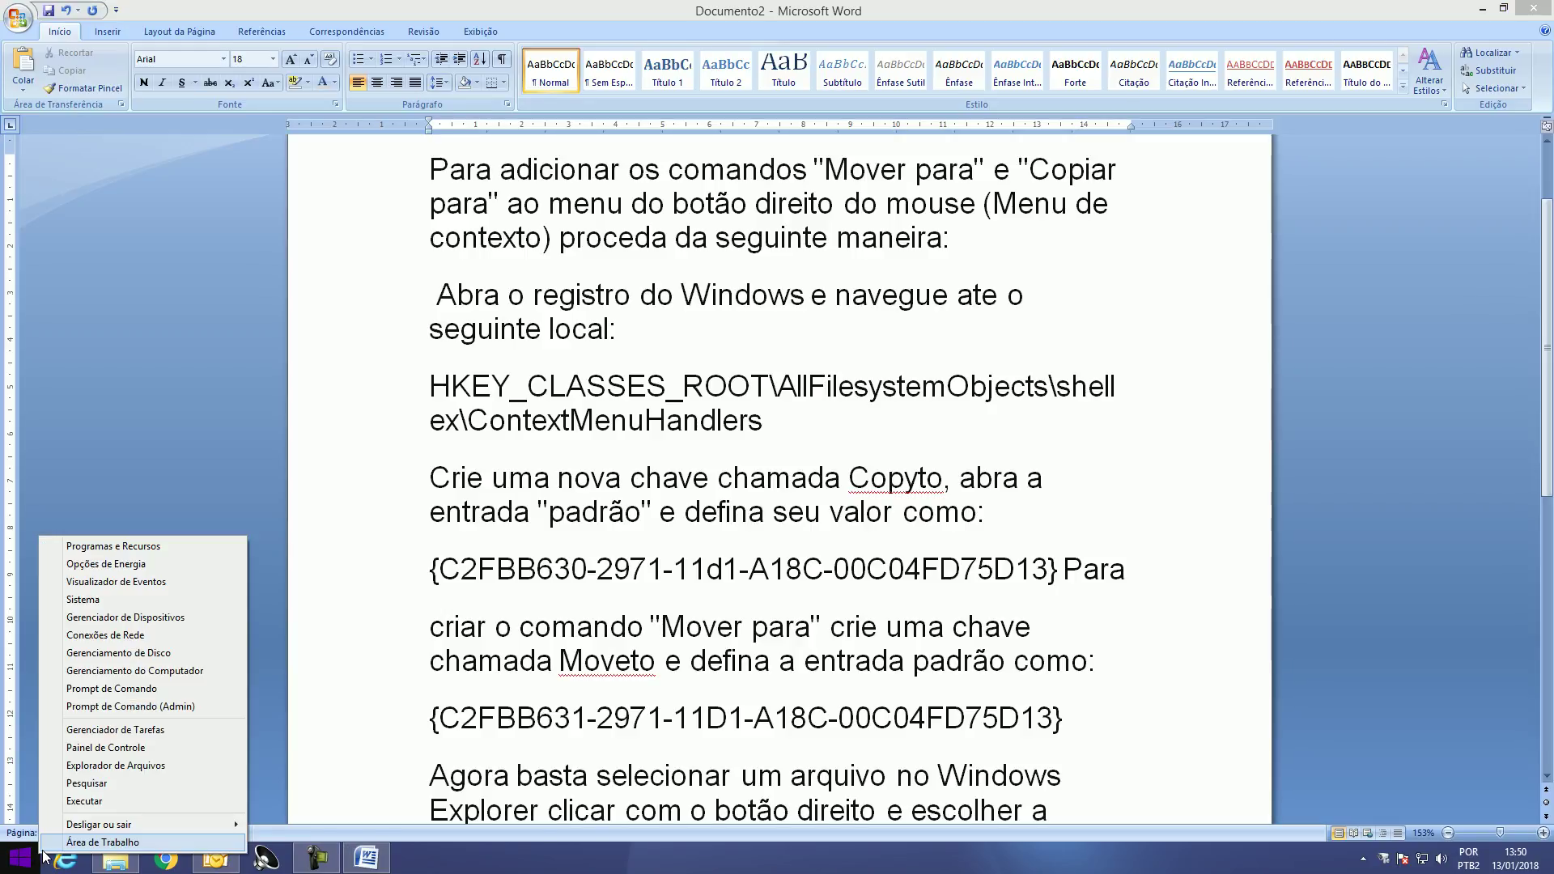
click(121, 802)
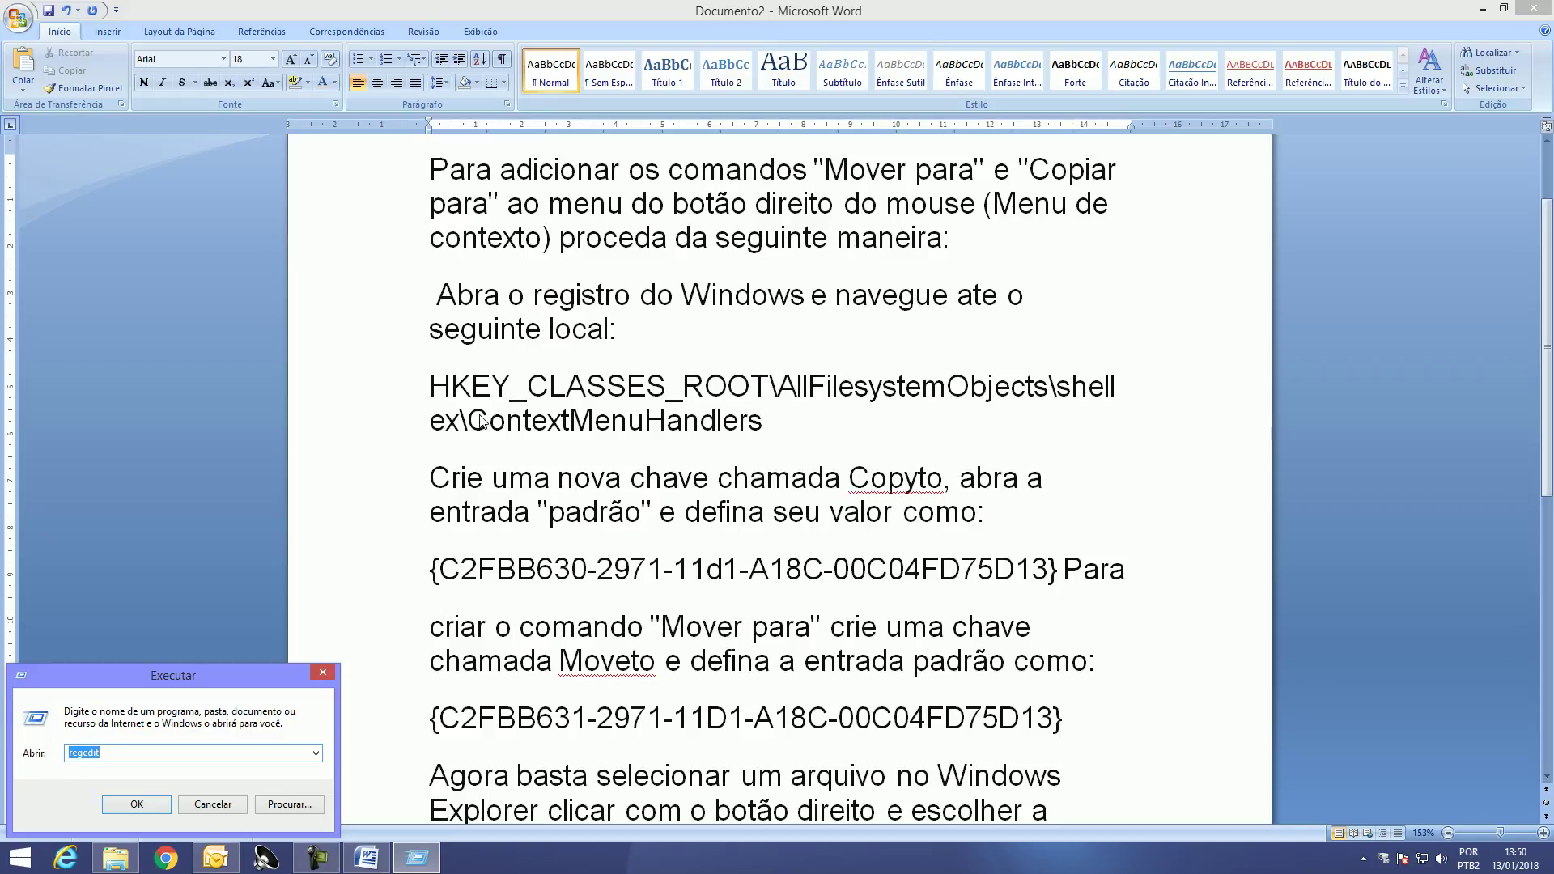
click(144, 805)
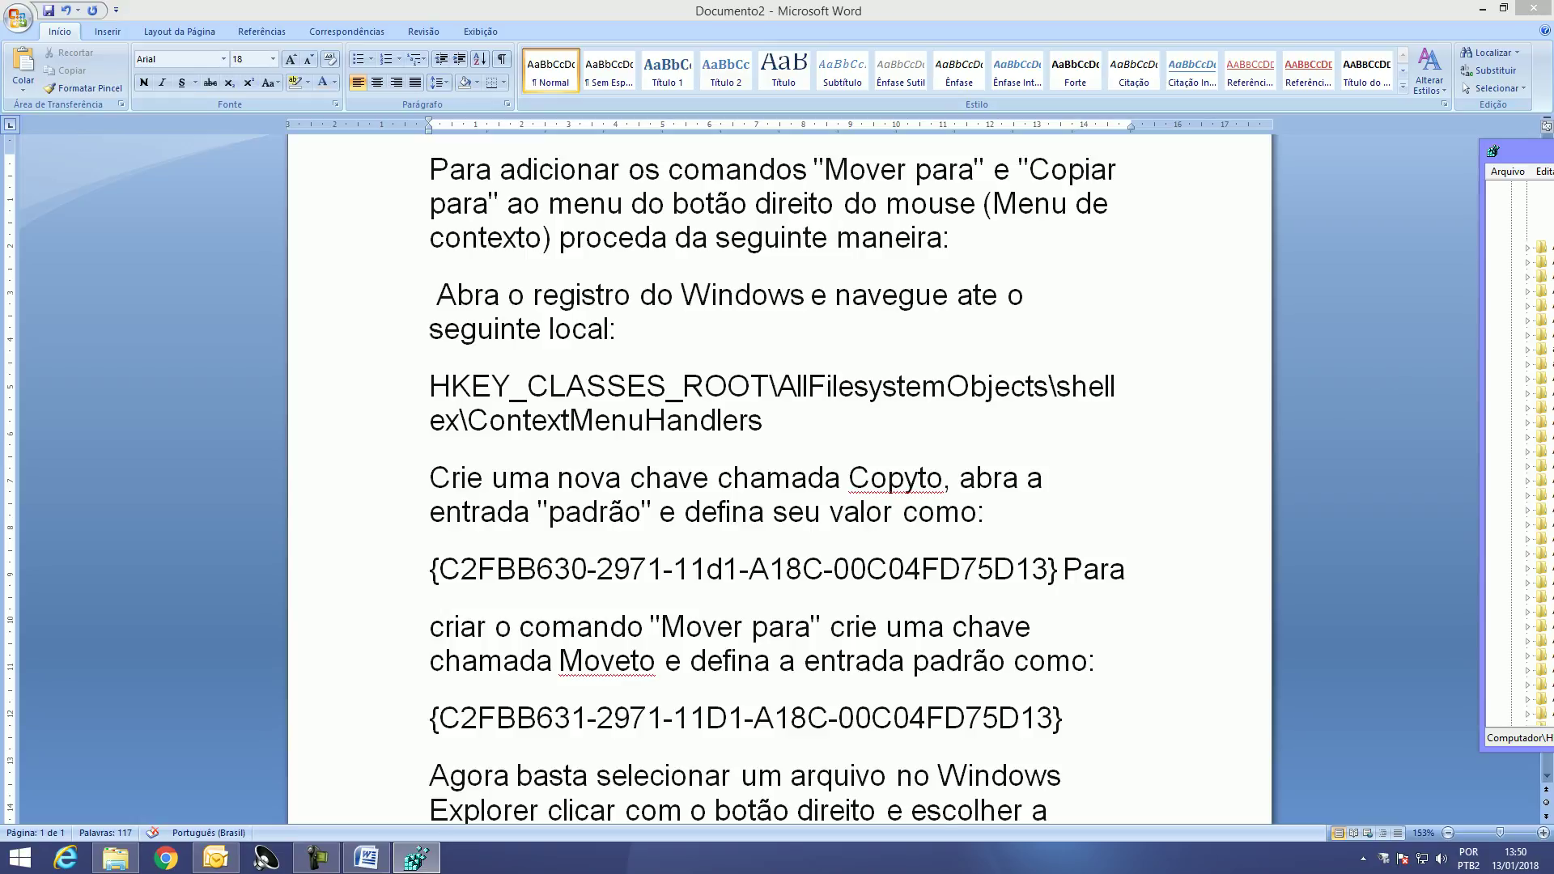
drag(1521, 150, 903, 205)
- Collapse HKEY_CLASSES_ROOT and the whole registry tree up to Computador
scroll(755, 433, up, 20)
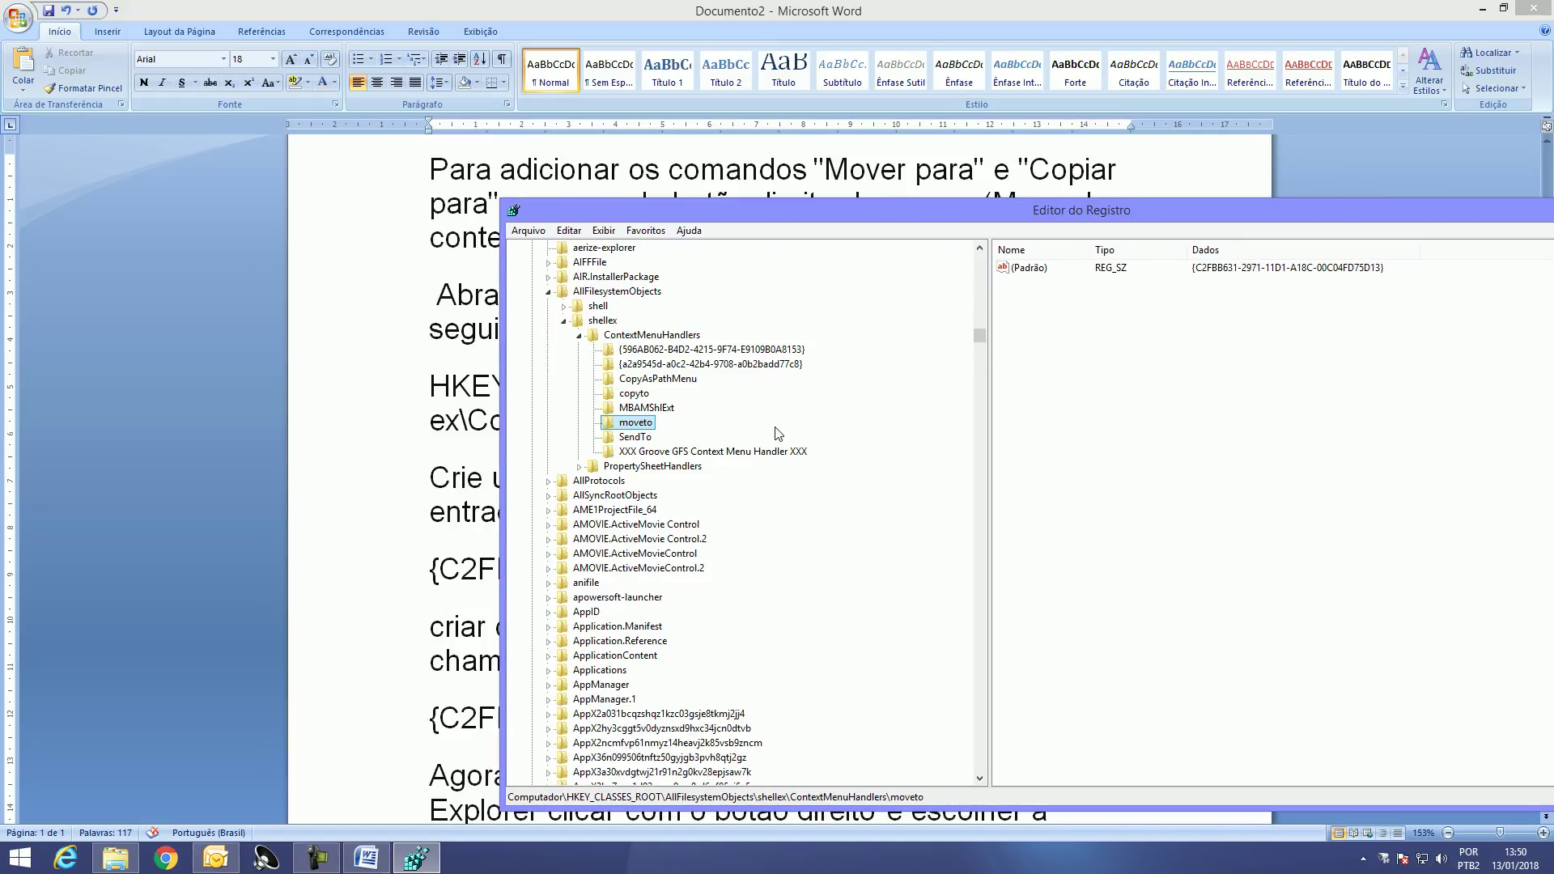
scroll(840, 413, up, 10)
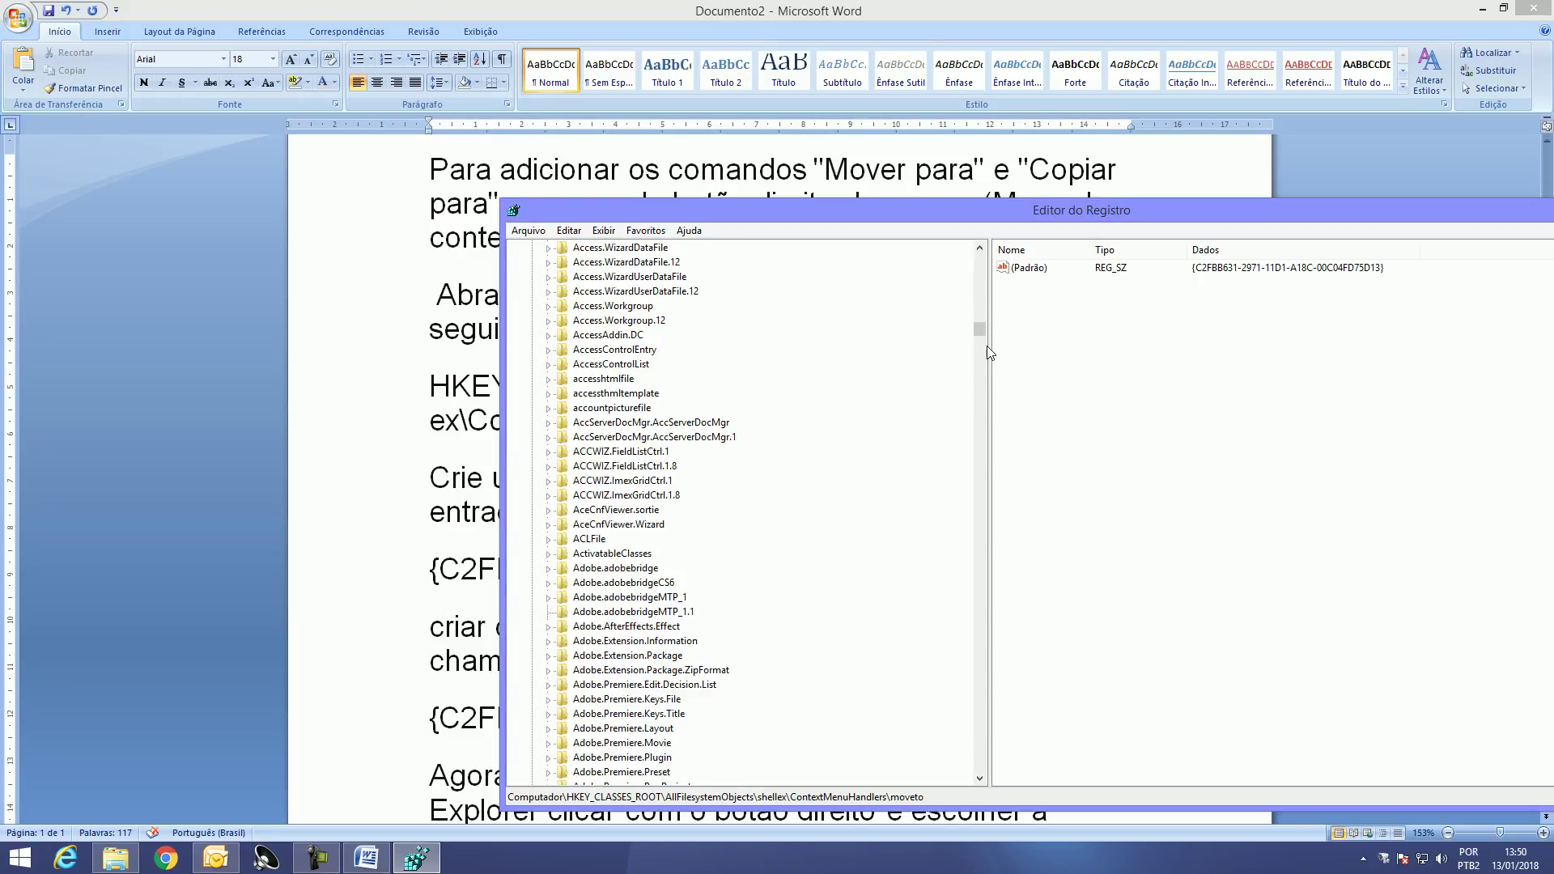
drag(975, 331, 977, 259)
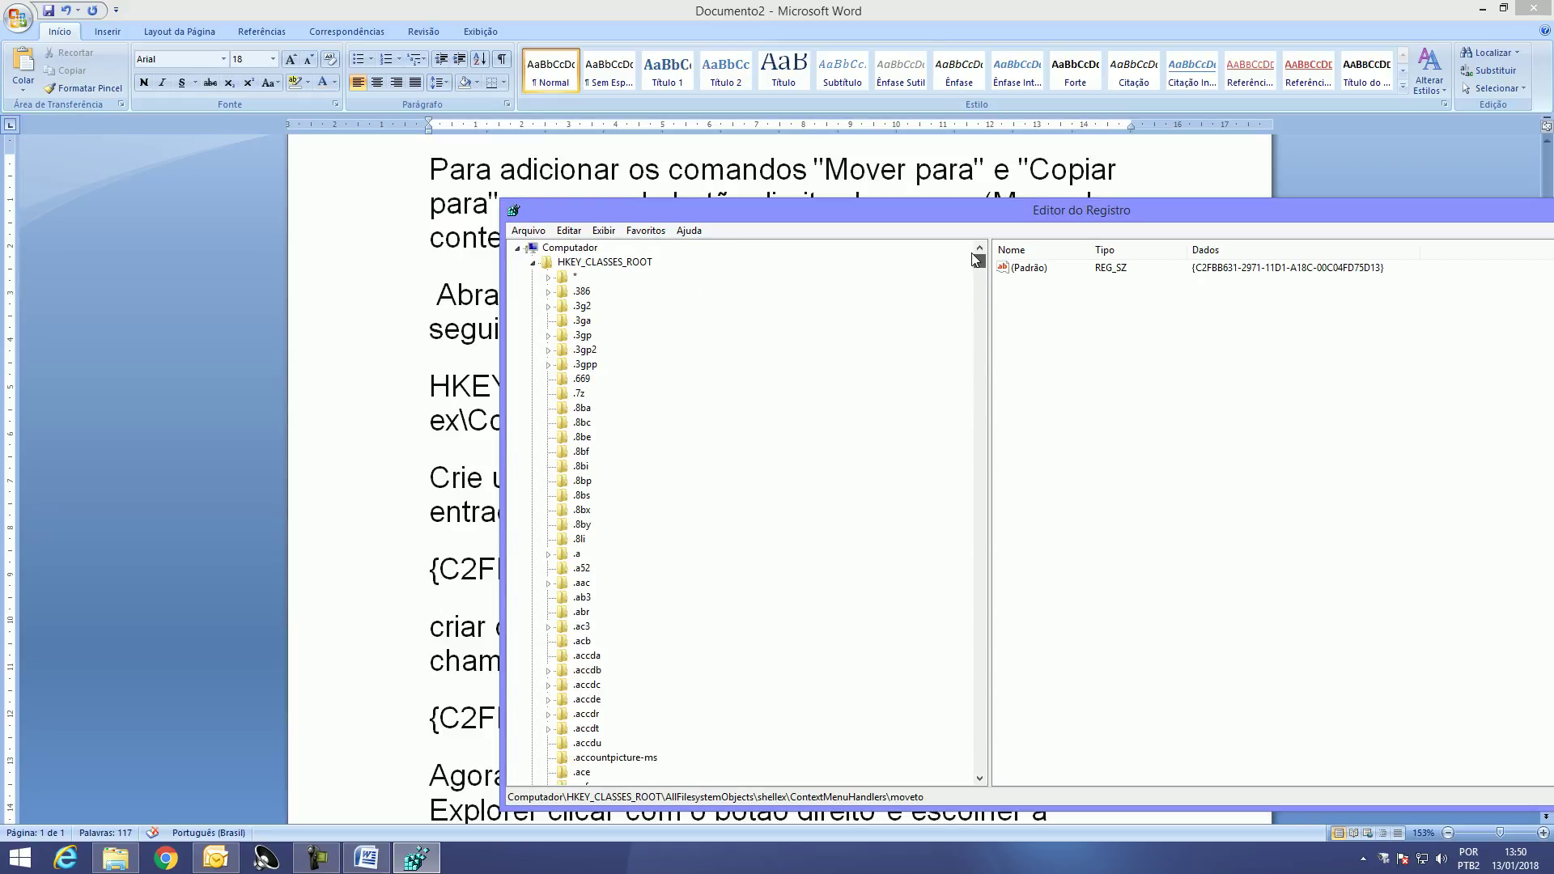
click(532, 263)
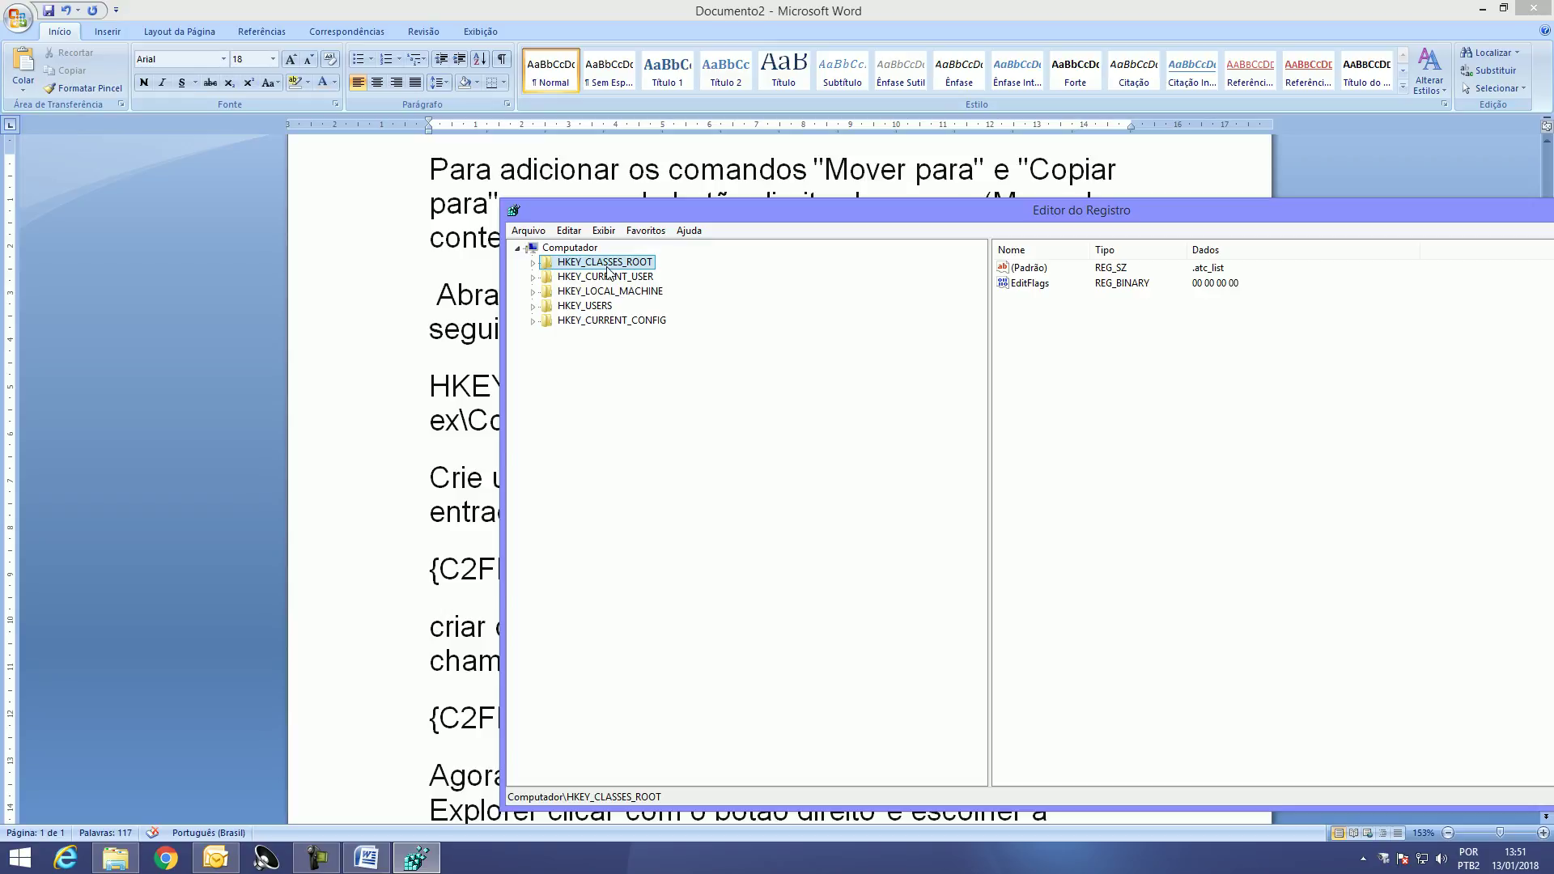
click(532, 262)
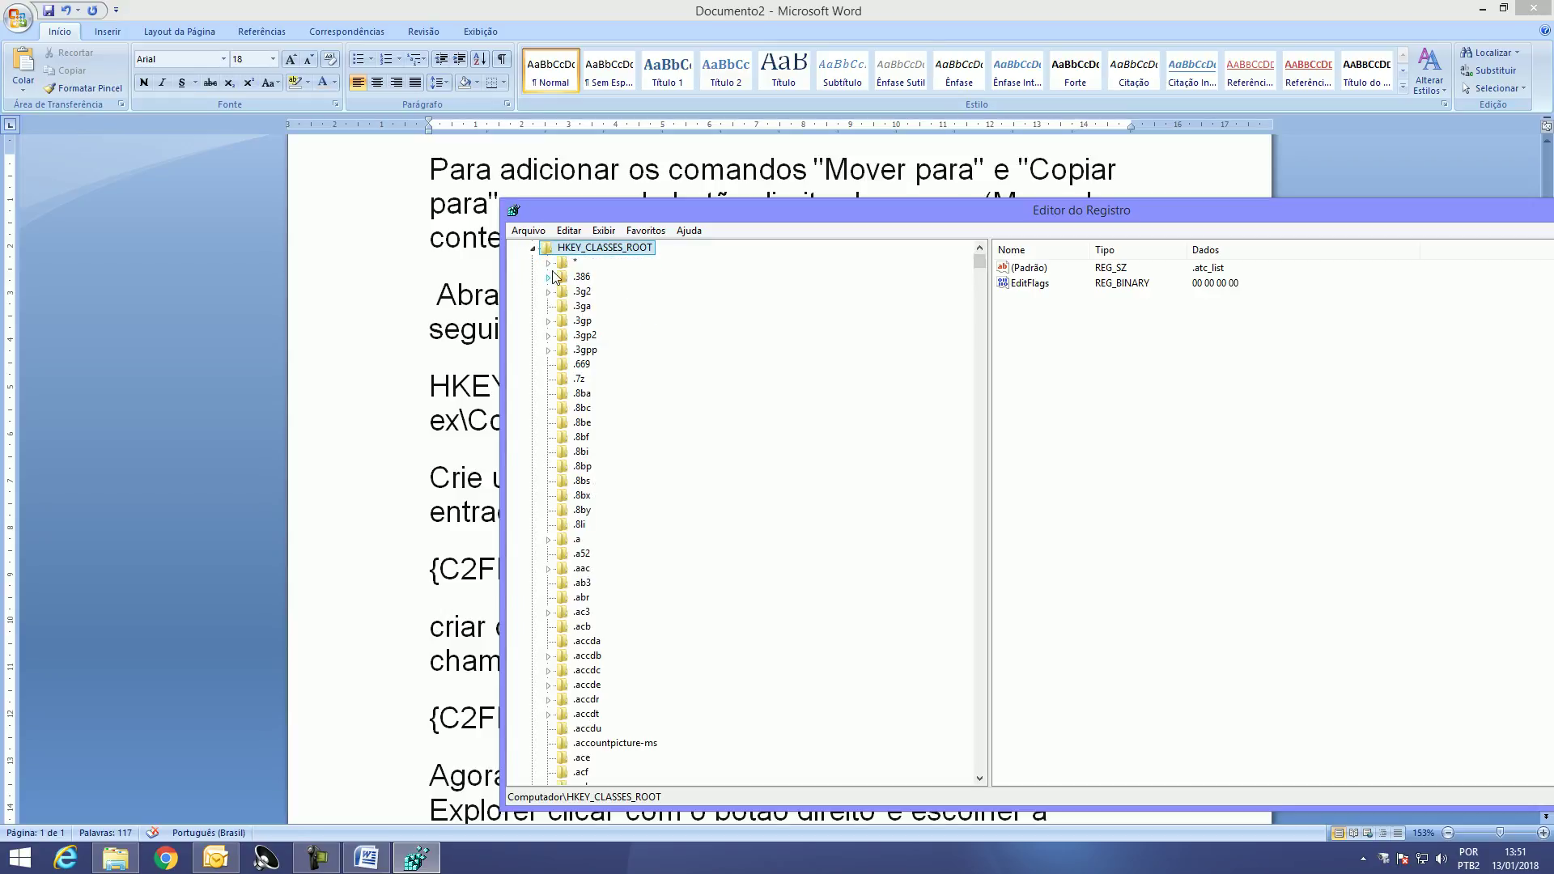
click(533, 247)
click(519, 249)
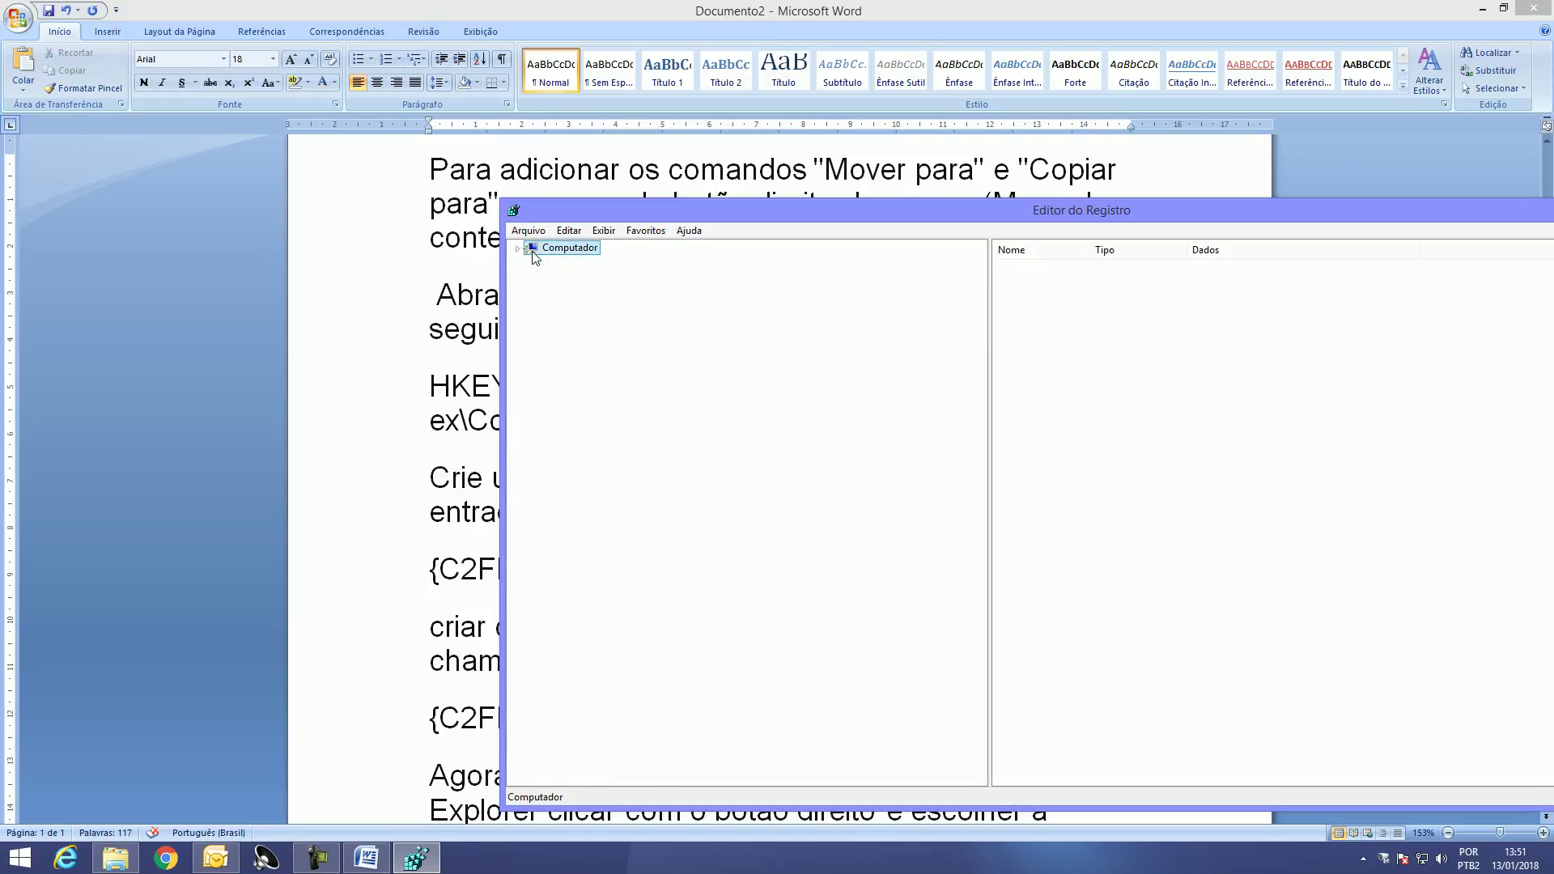
- Expand Computador and the HKEY_CLASSES_ROOT key in the registry tree
click(519, 248)
click(559, 263)
double_click(558, 263)
scroll(787, 441, down, 1)
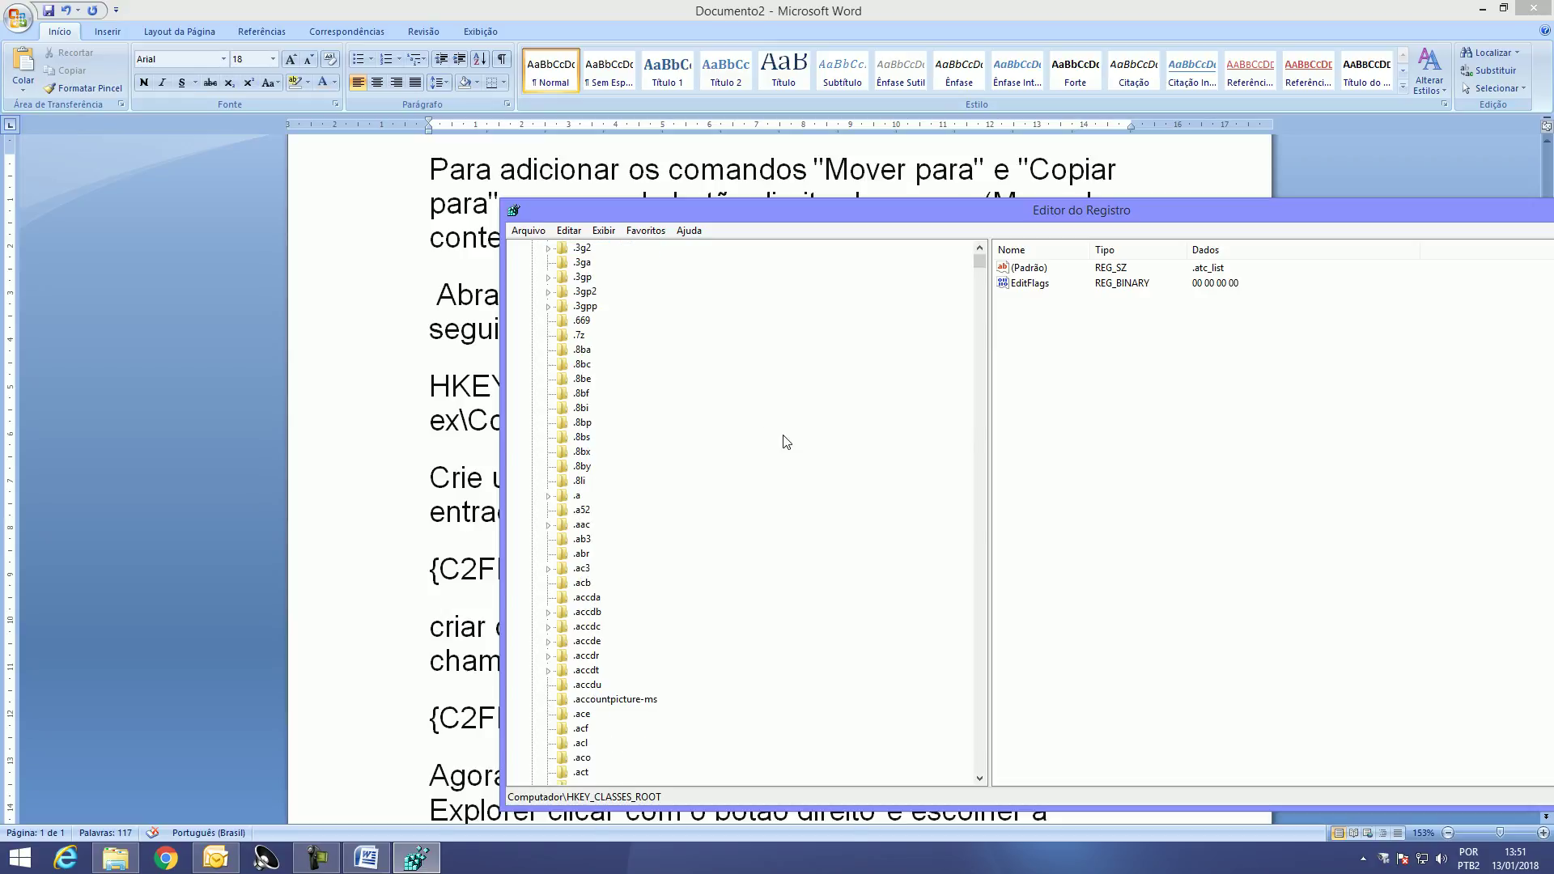
scroll(863, 368, up, 2)
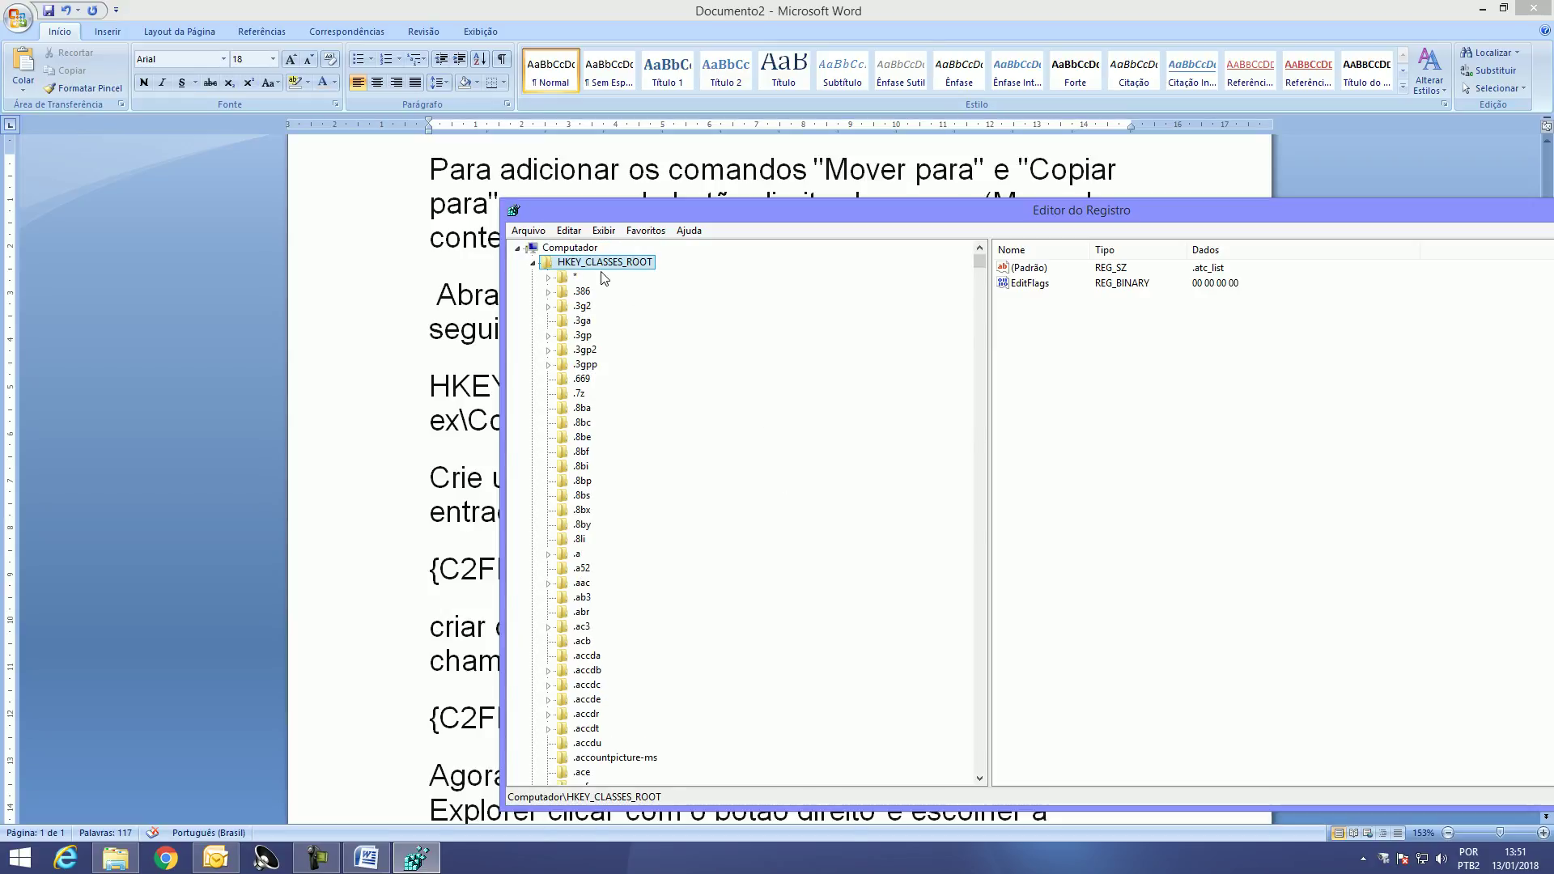
- Move the Registry Editor aside to uncover the Word instructions, highlight AllFilesystemObjects in the registry path, and return to the Registry Editor
drag(771, 216, 1454, 427)
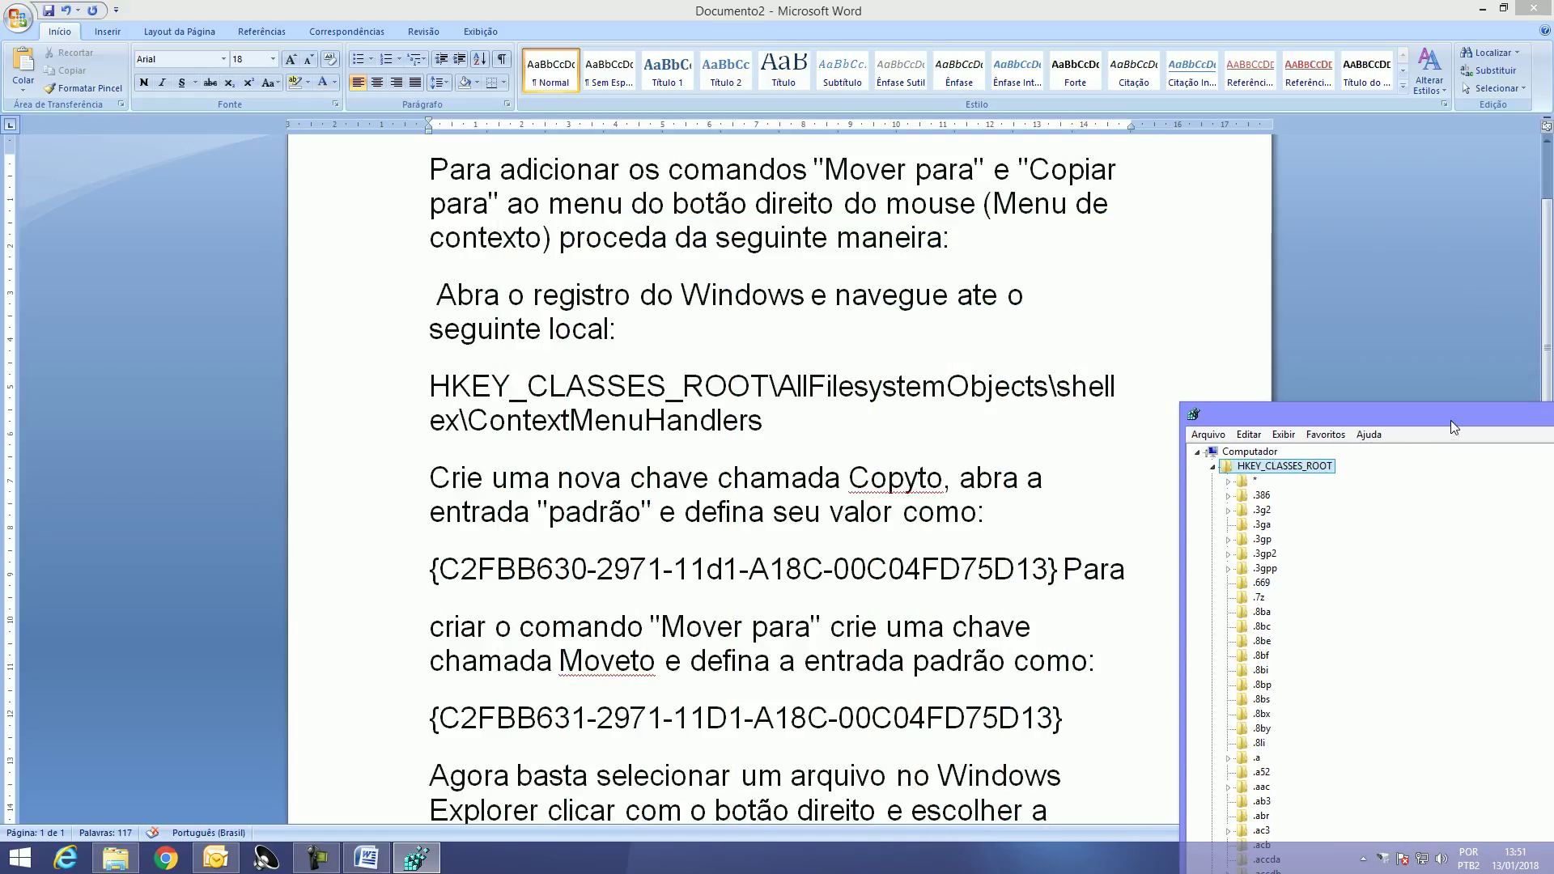
click(775, 394)
drag(777, 388, 1046, 399)
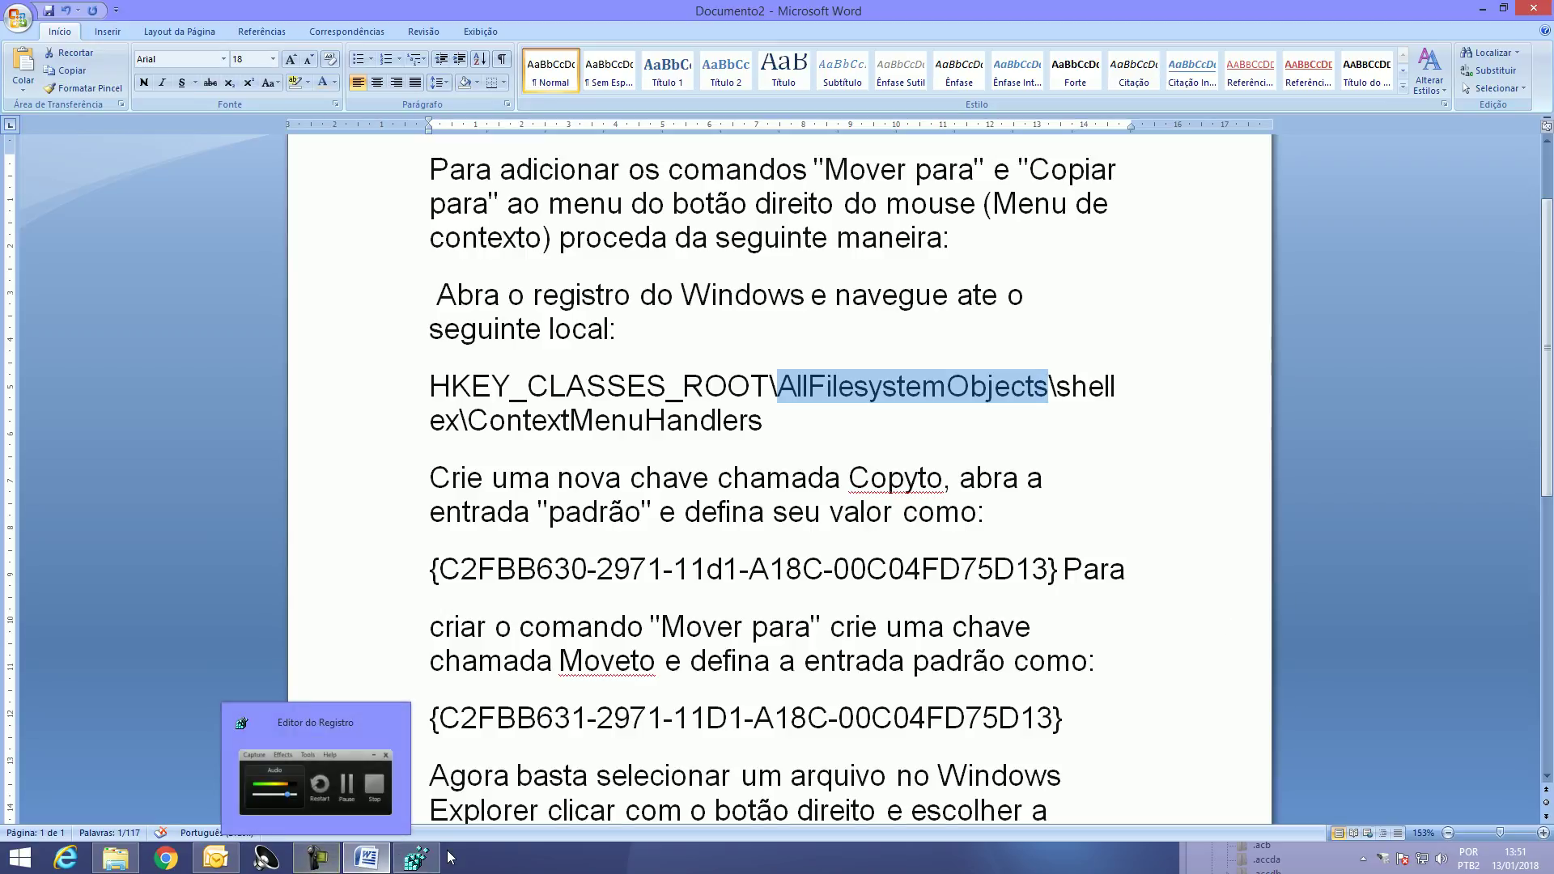
click(414, 863)
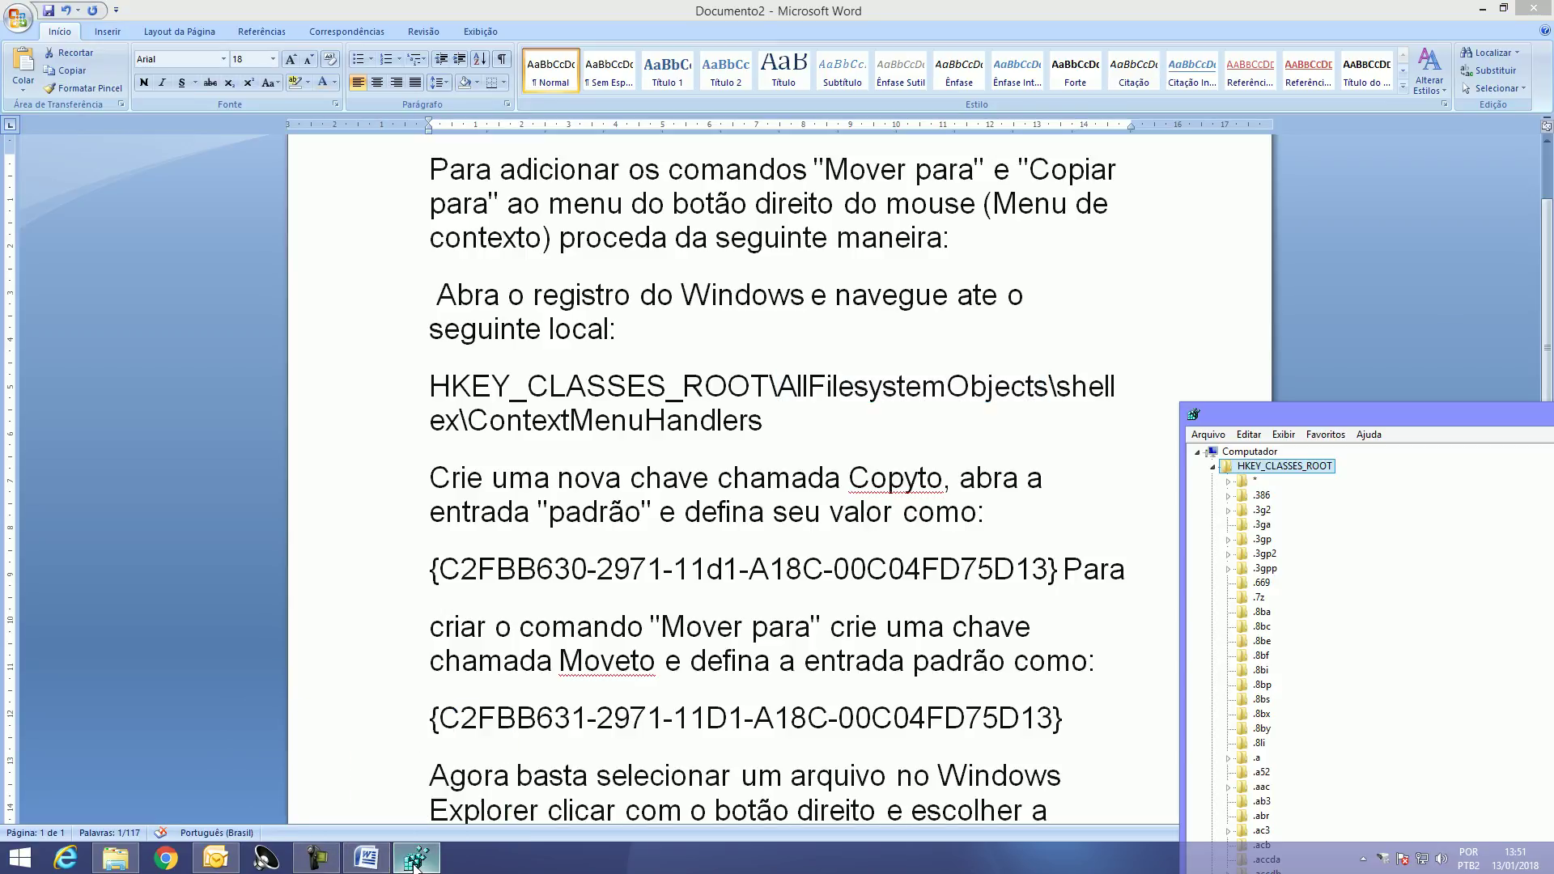
- Locate the AllFilesystemObjects key under HKEY_CLASSES_ROOT, then collapse and re-expand it
scroll(1330, 596, down, 20)
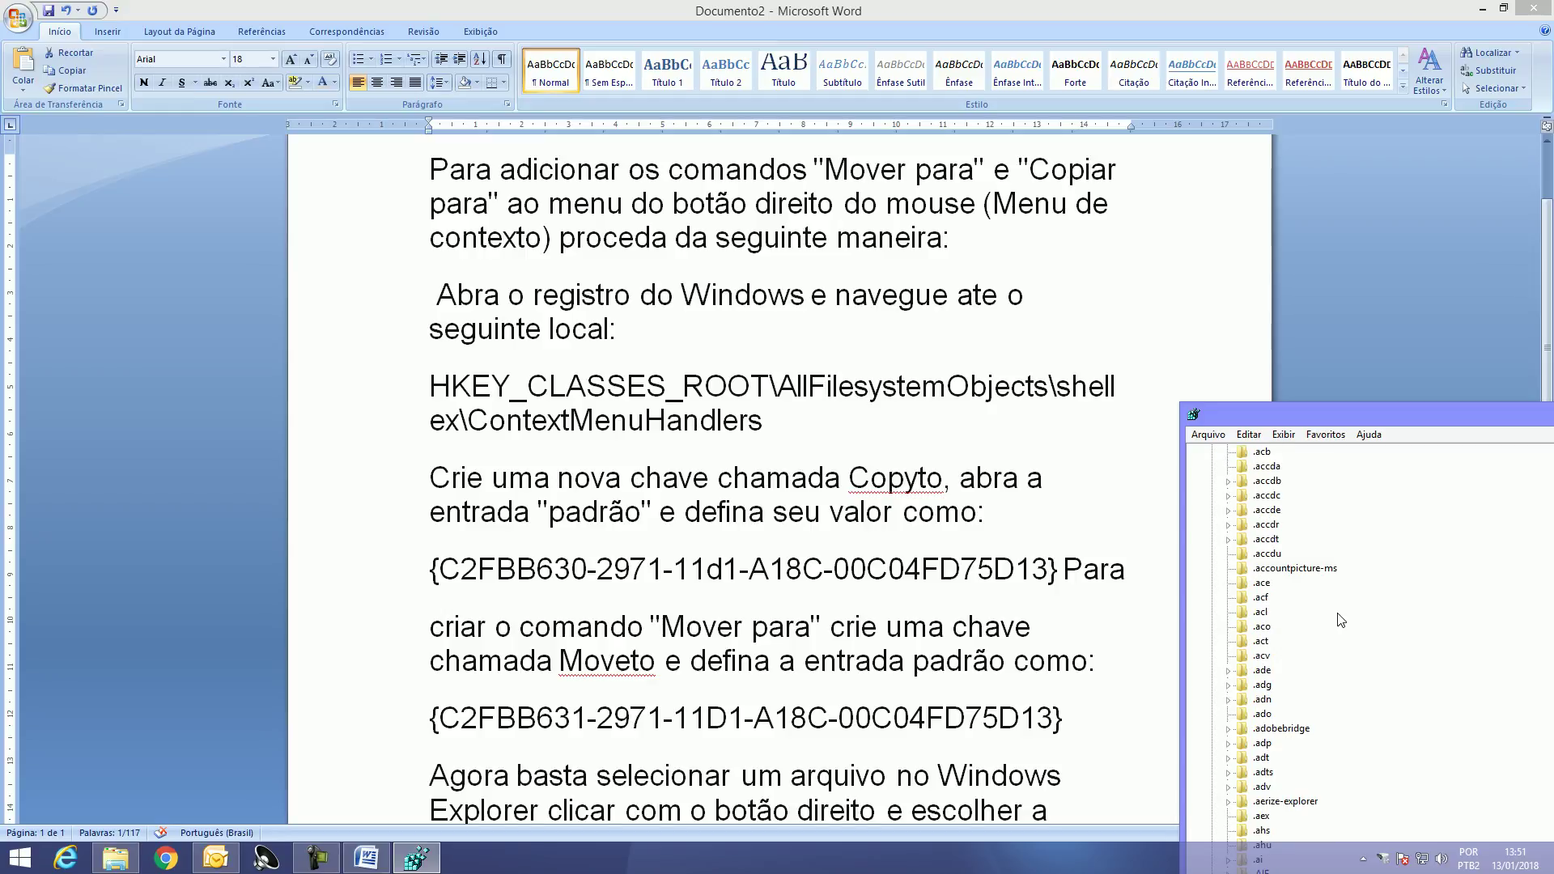
scroll(1330, 596, down, 20)
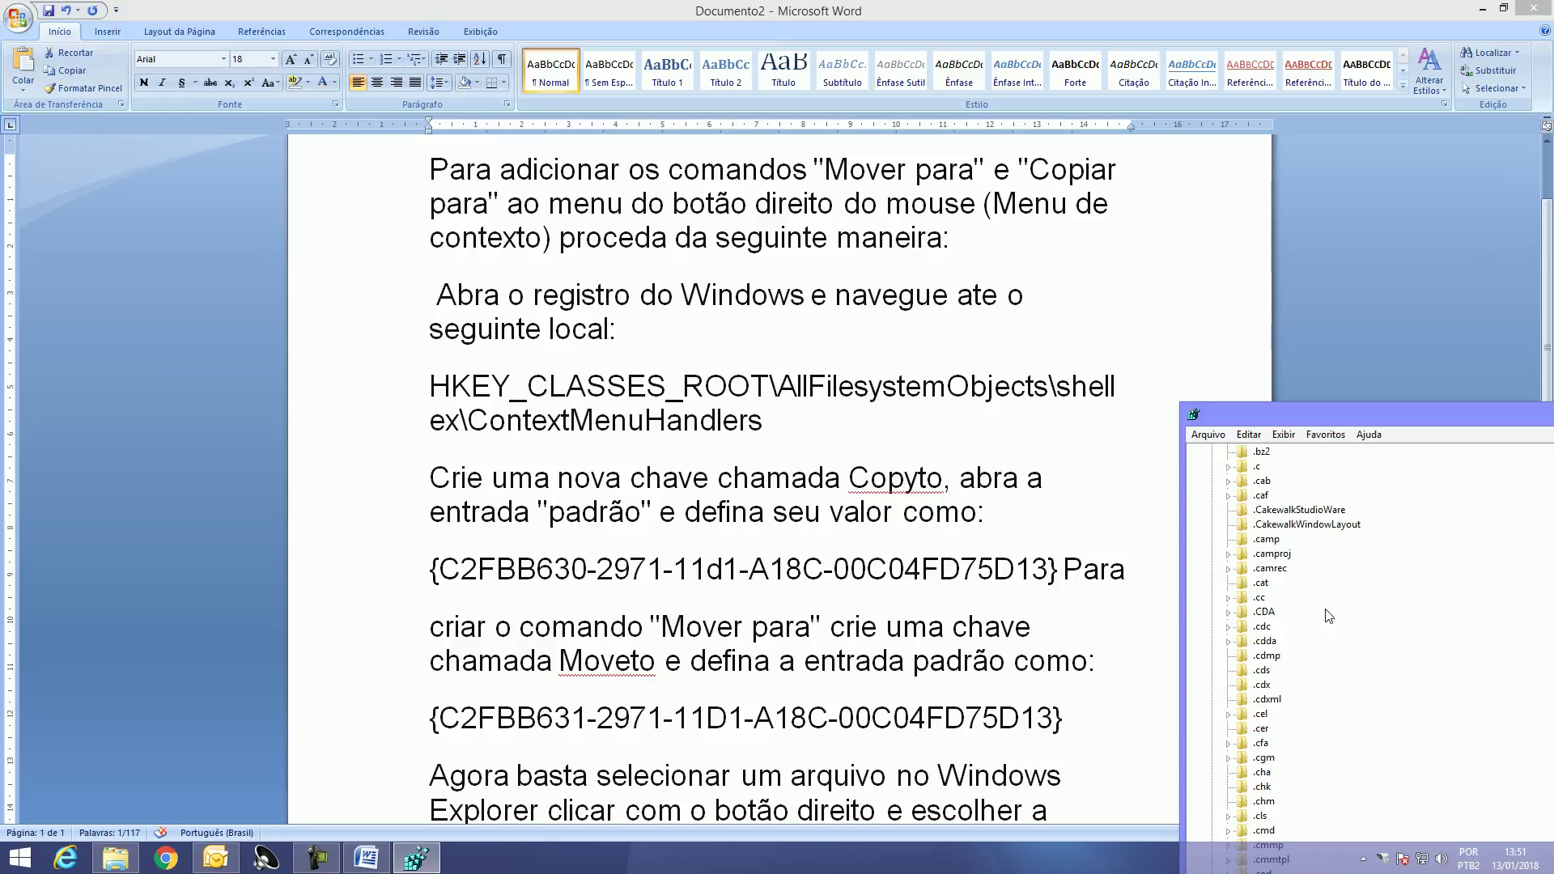
scroll(1307, 648, down, 20)
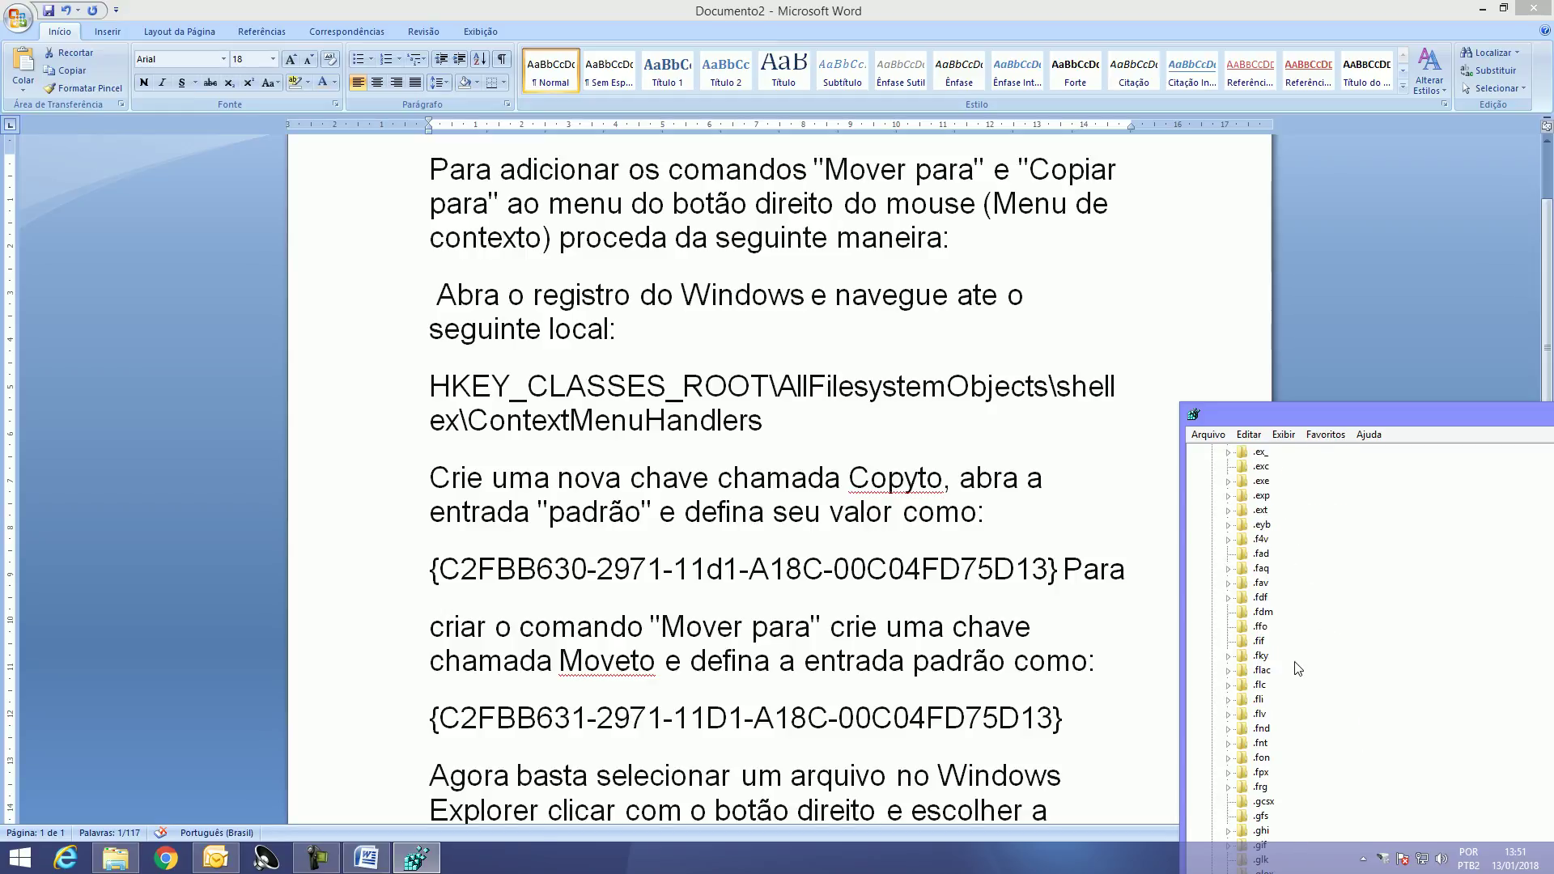
scroll(1312, 691, down, 20)
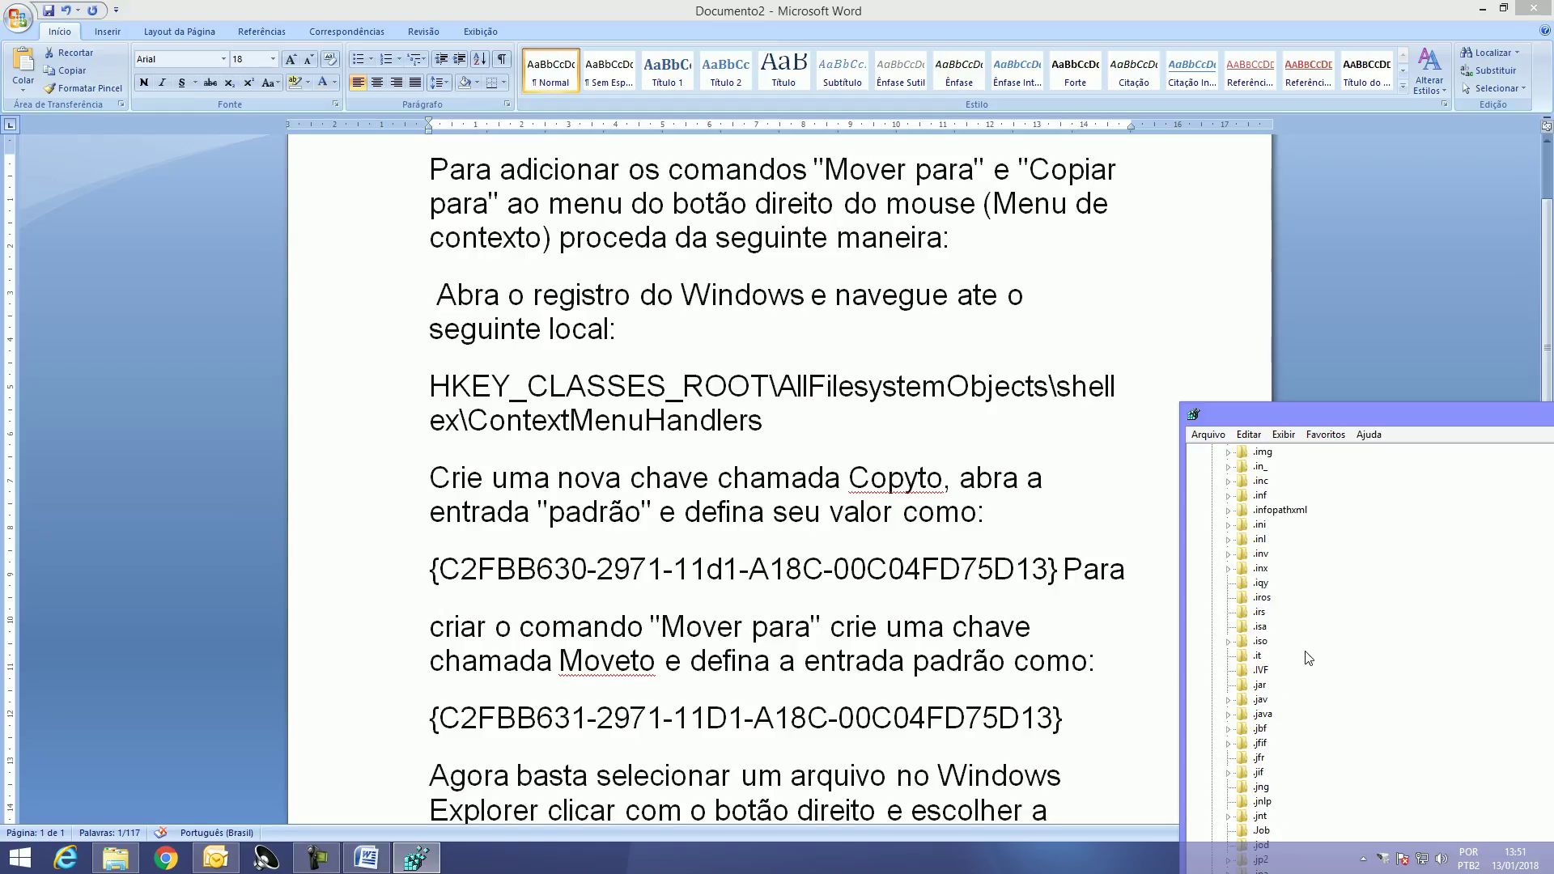
scroll(1311, 660, down, 20)
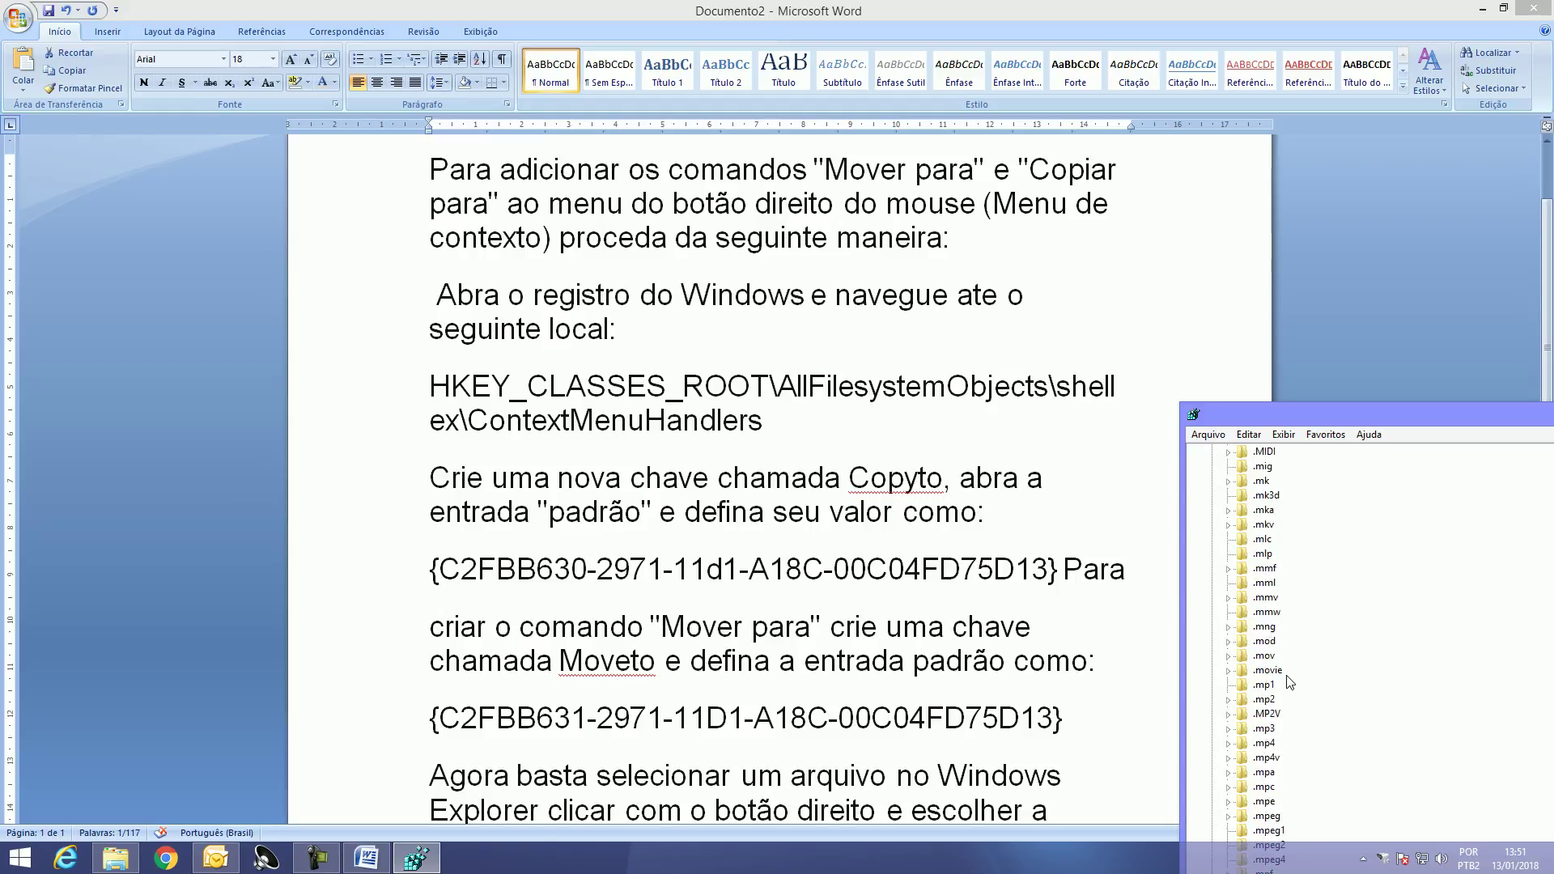
scroll(1279, 684, down, 20)
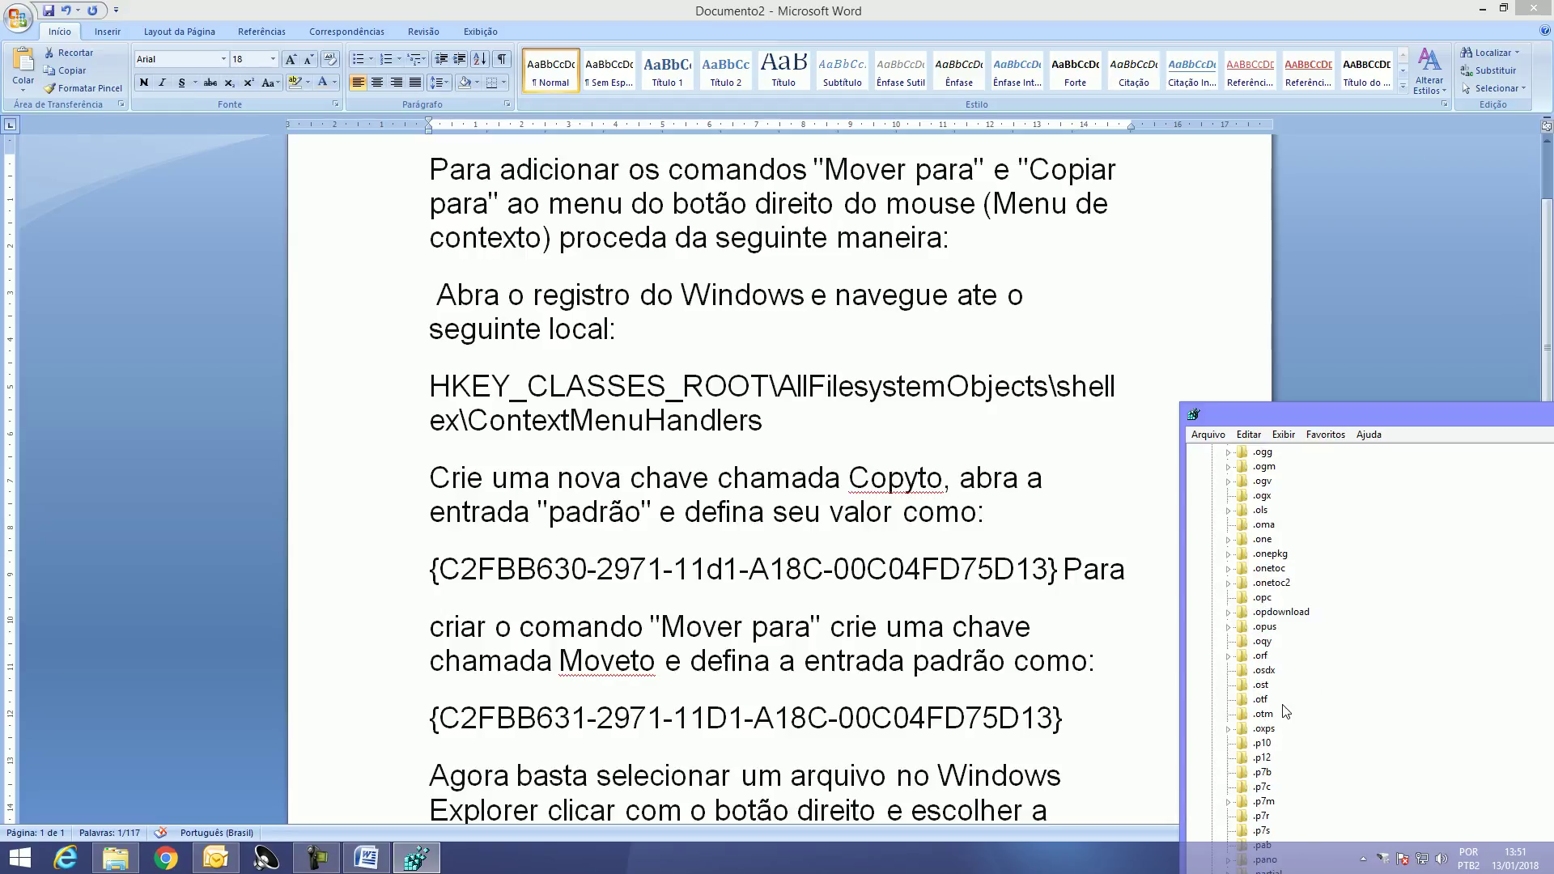
scroll(1305, 684, down, 20)
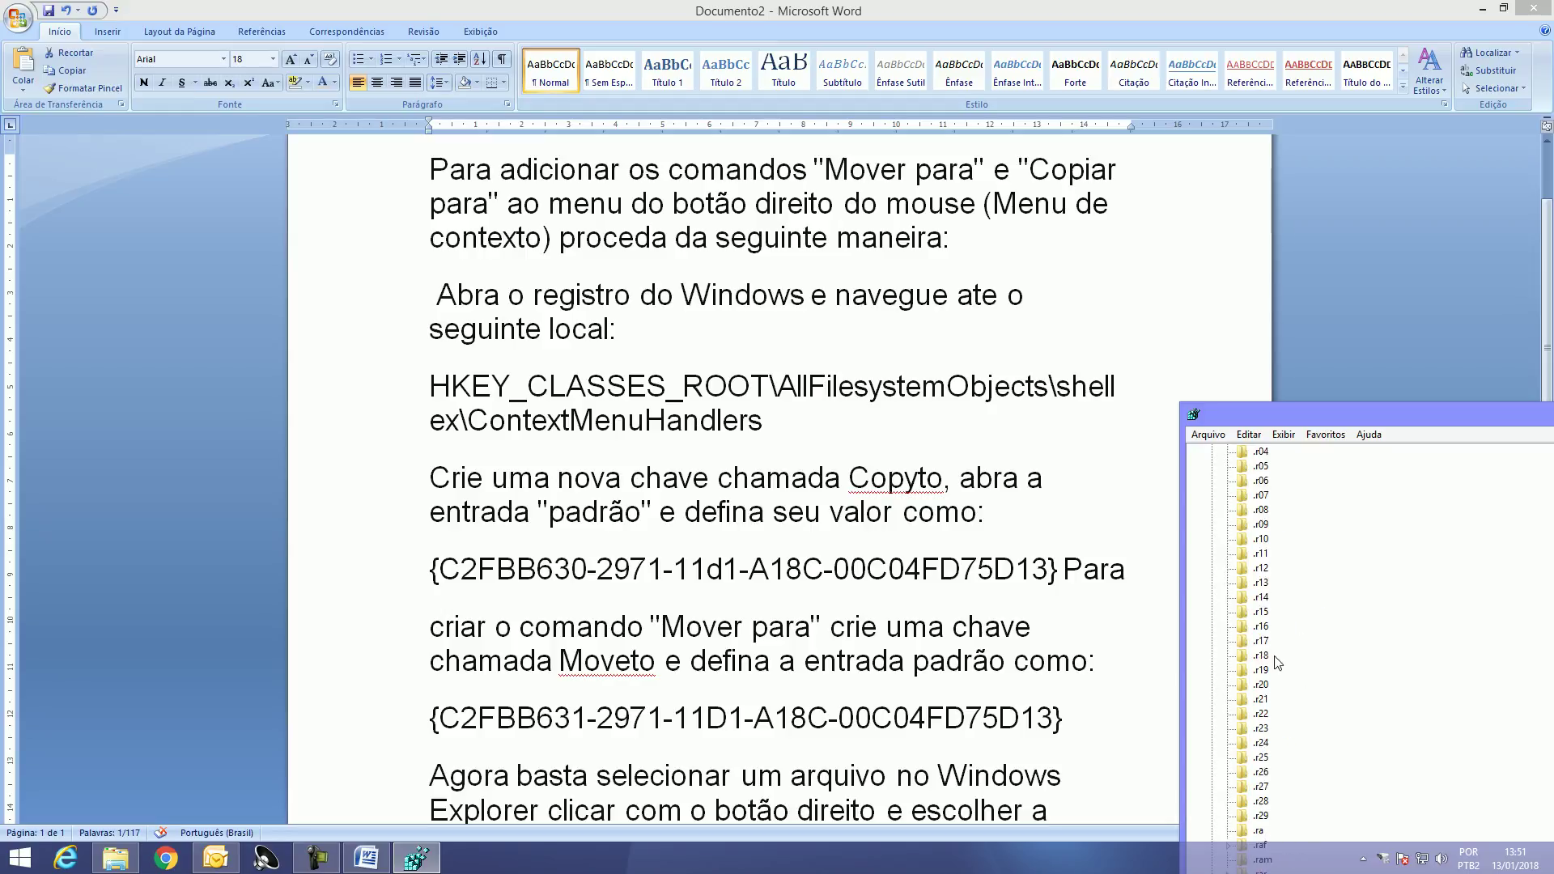
scroll(1291, 696, down, 20)
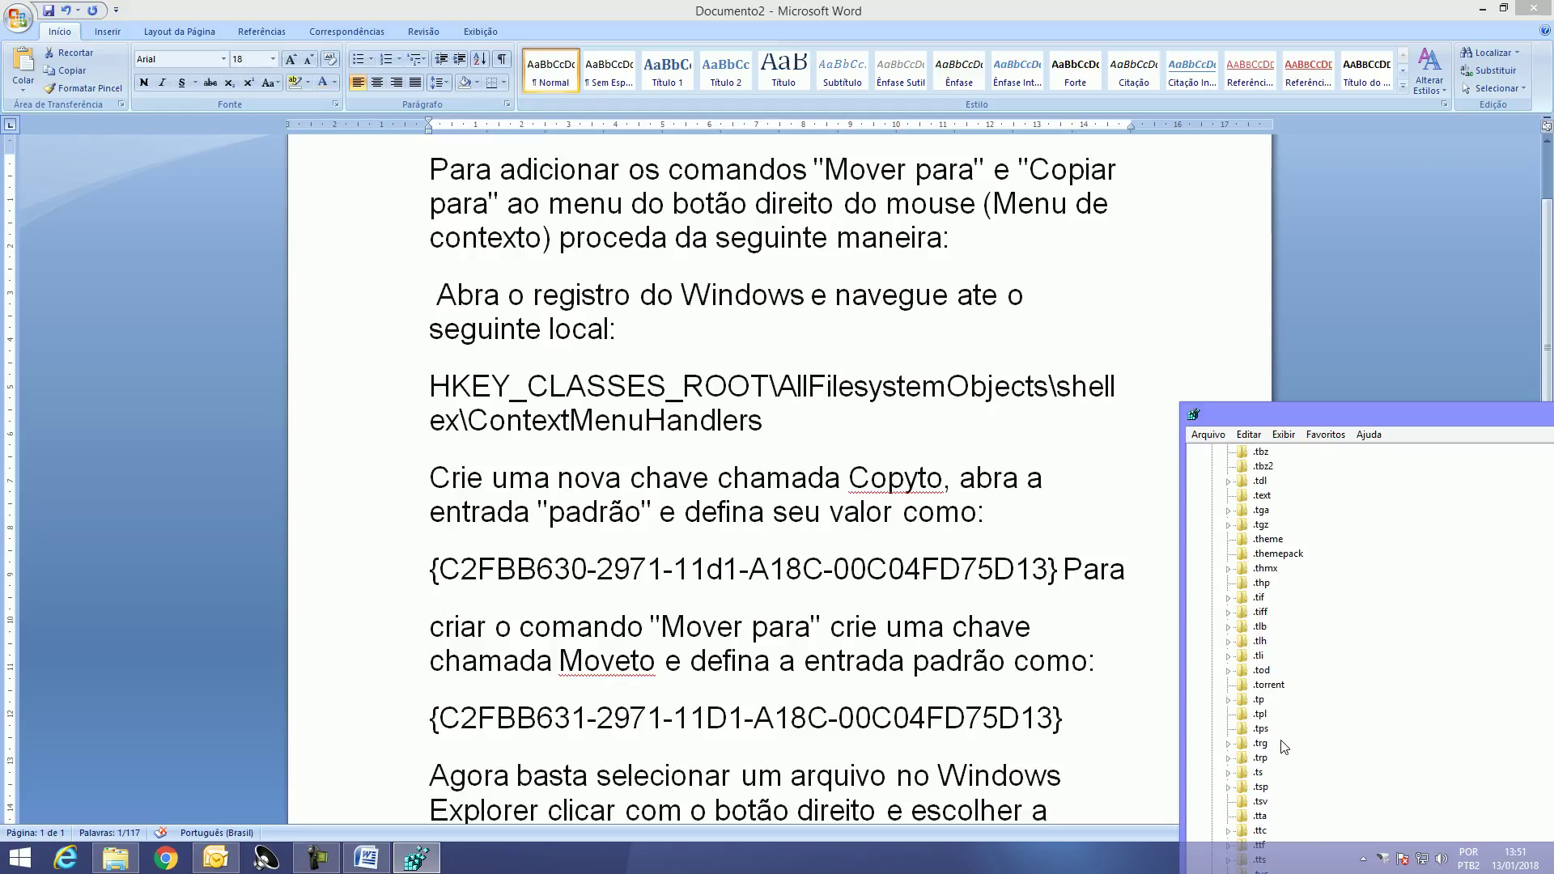
scroll(1301, 746, down, 20)
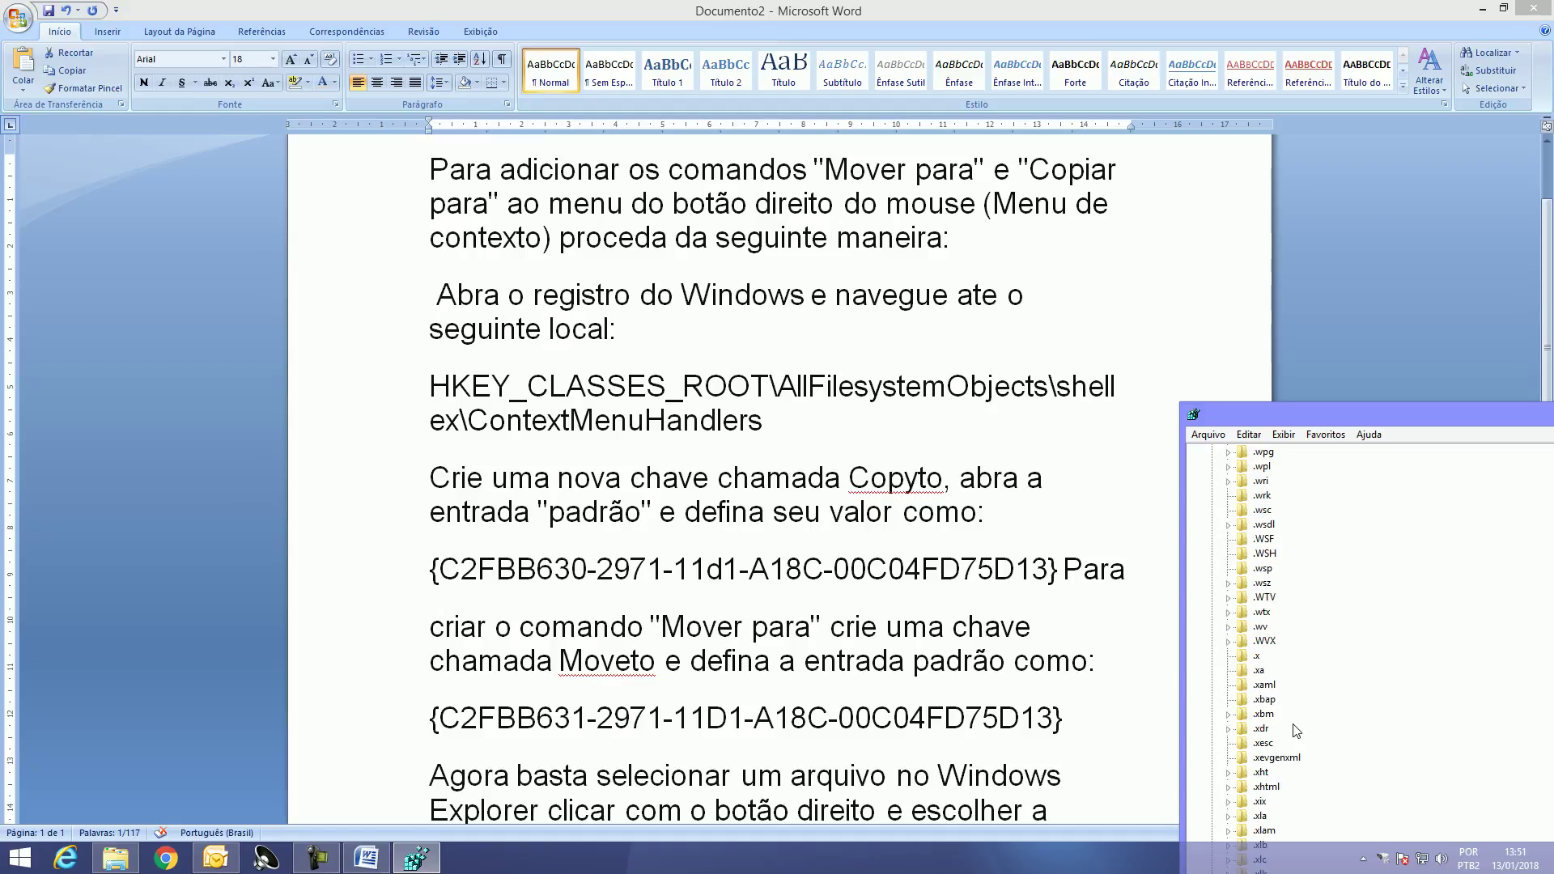
scroll(1317, 734, down, 15)
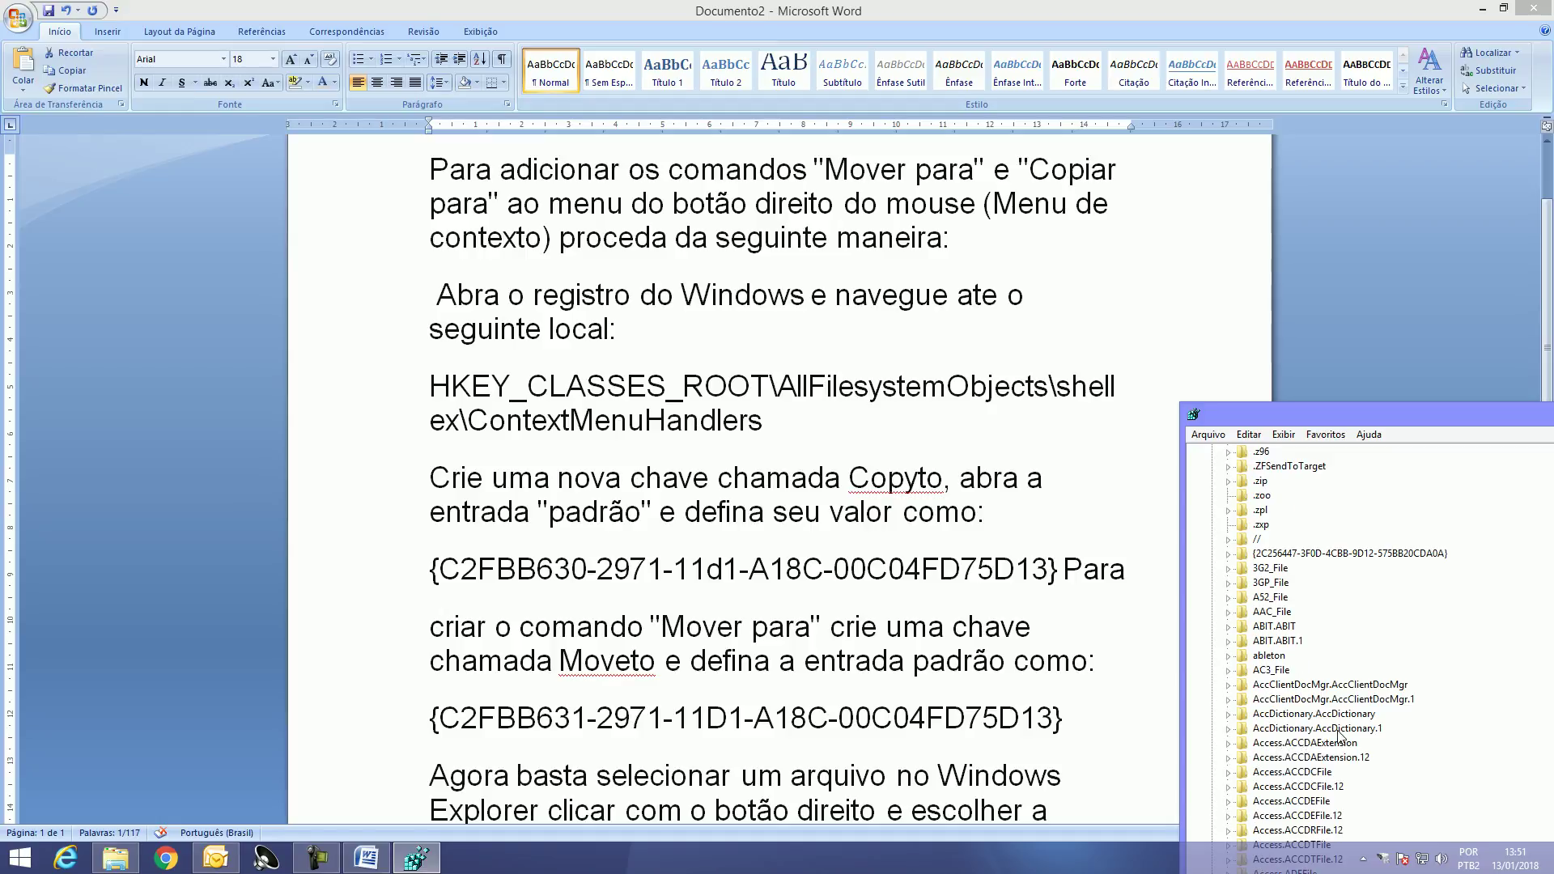
scroll(1345, 721, down, 15)
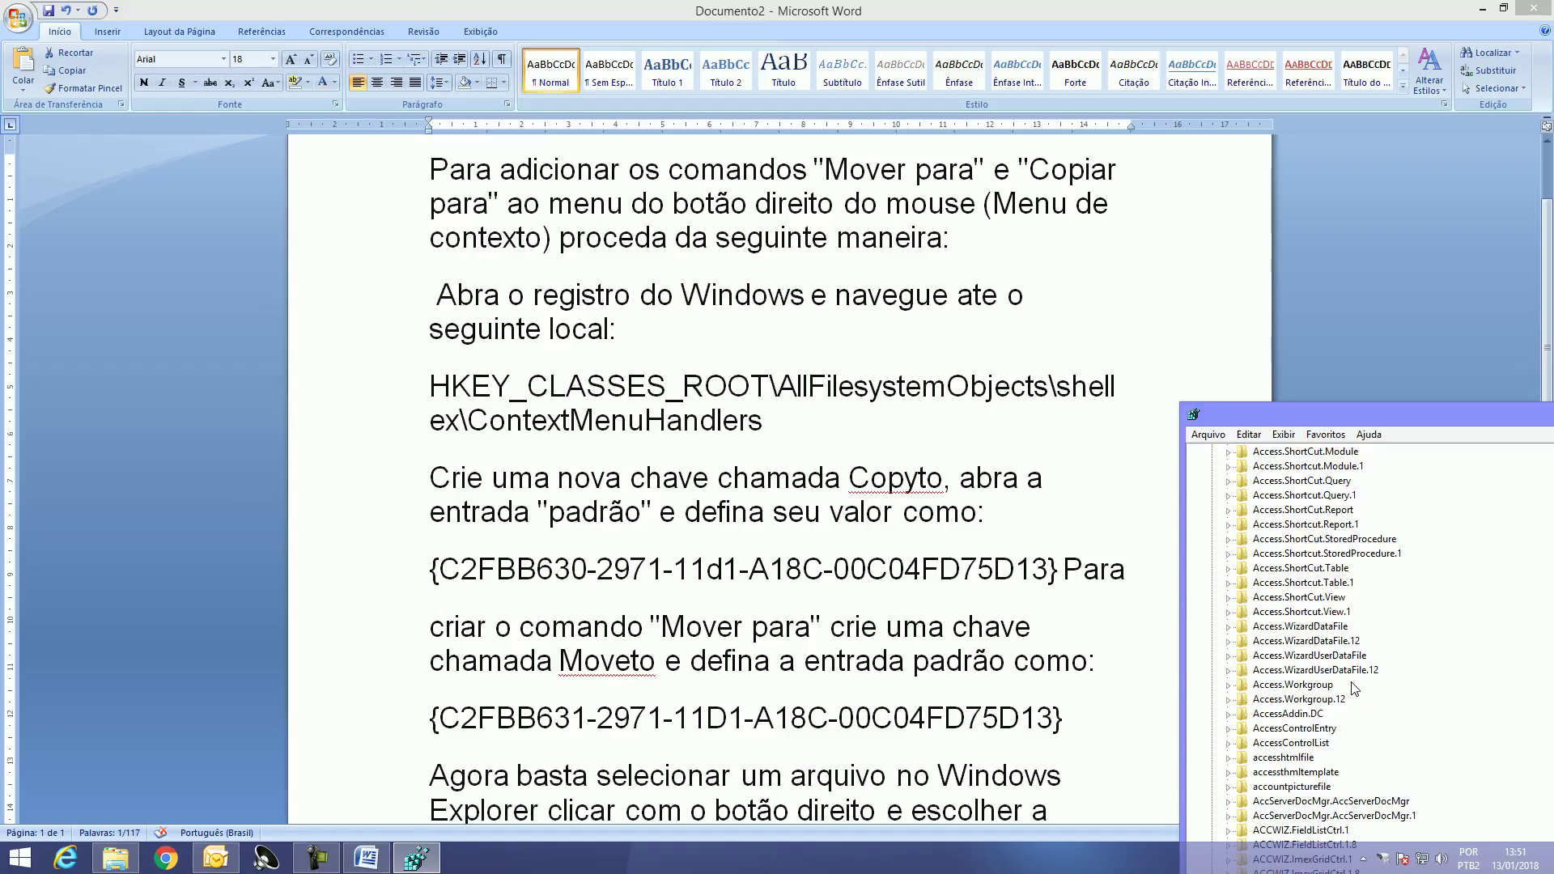
scroll(1345, 700, down, 15)
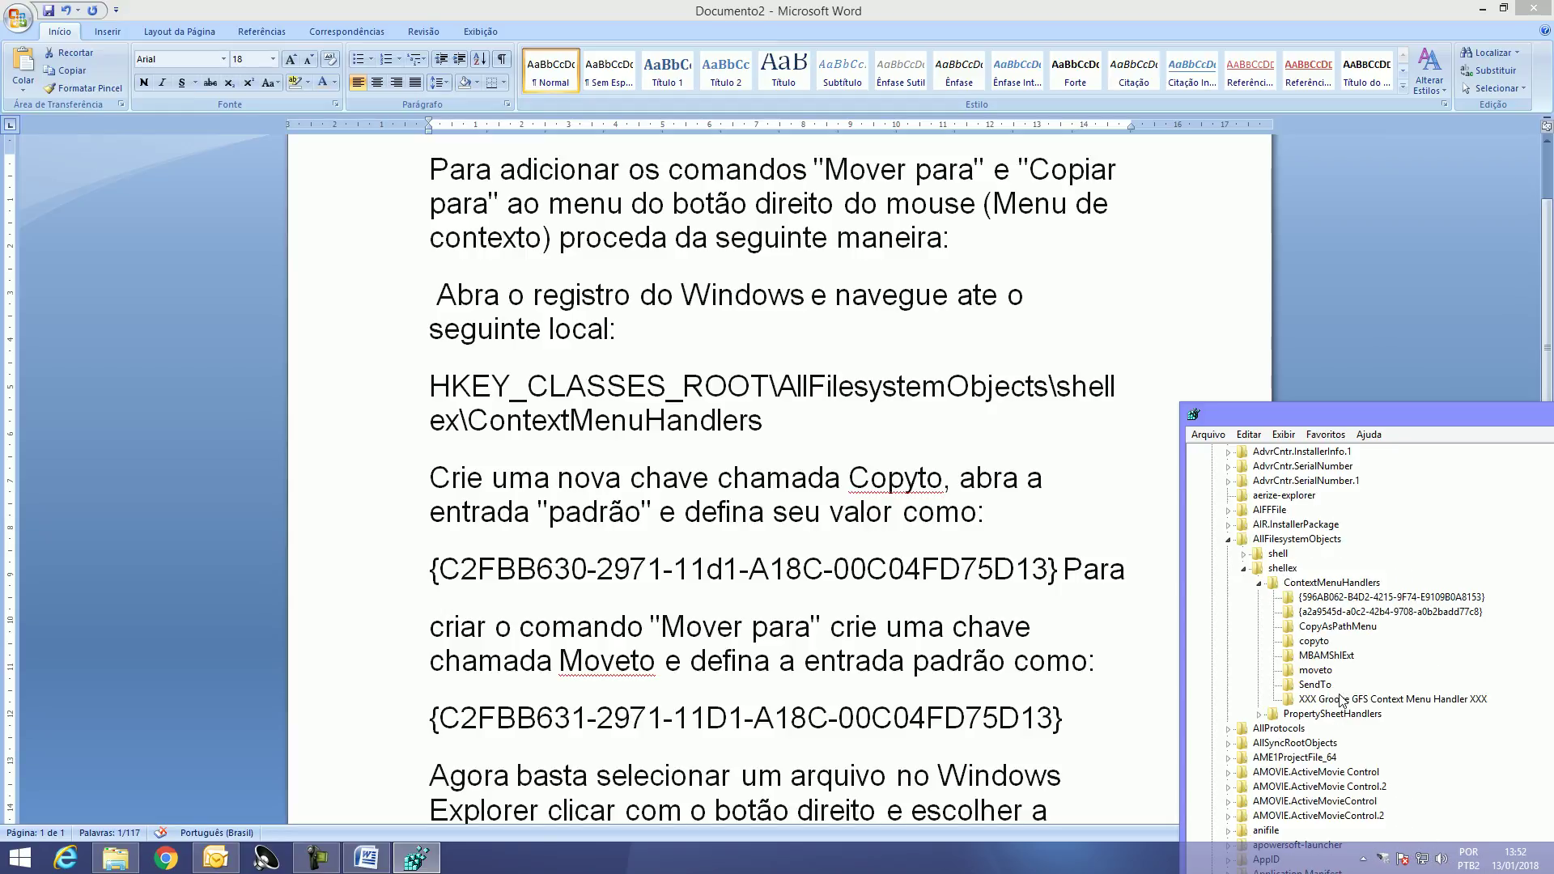
click(1231, 541)
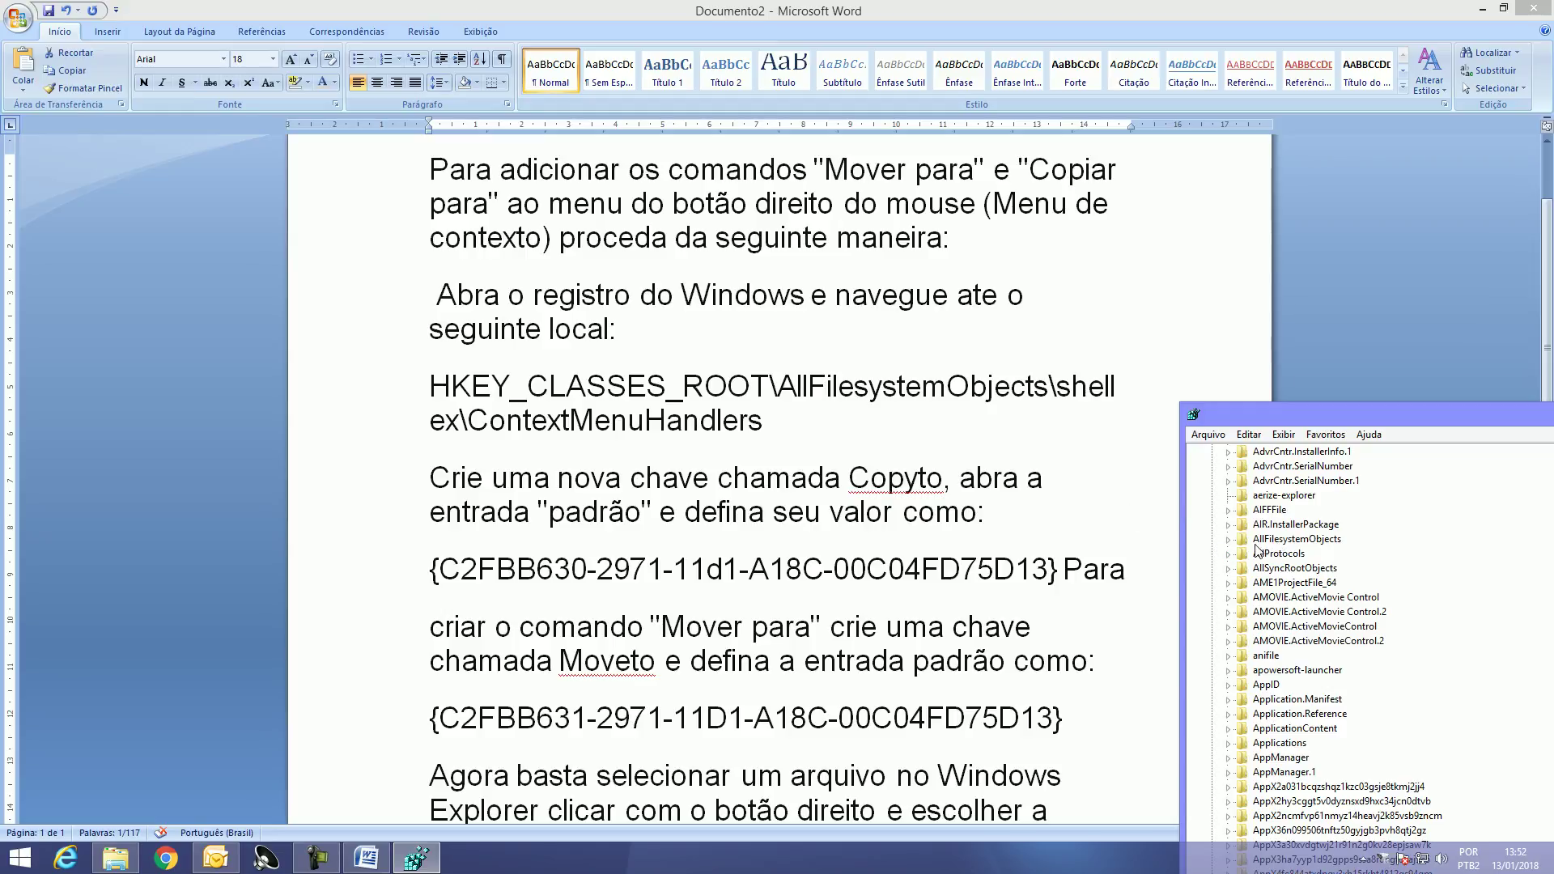
click(1230, 540)
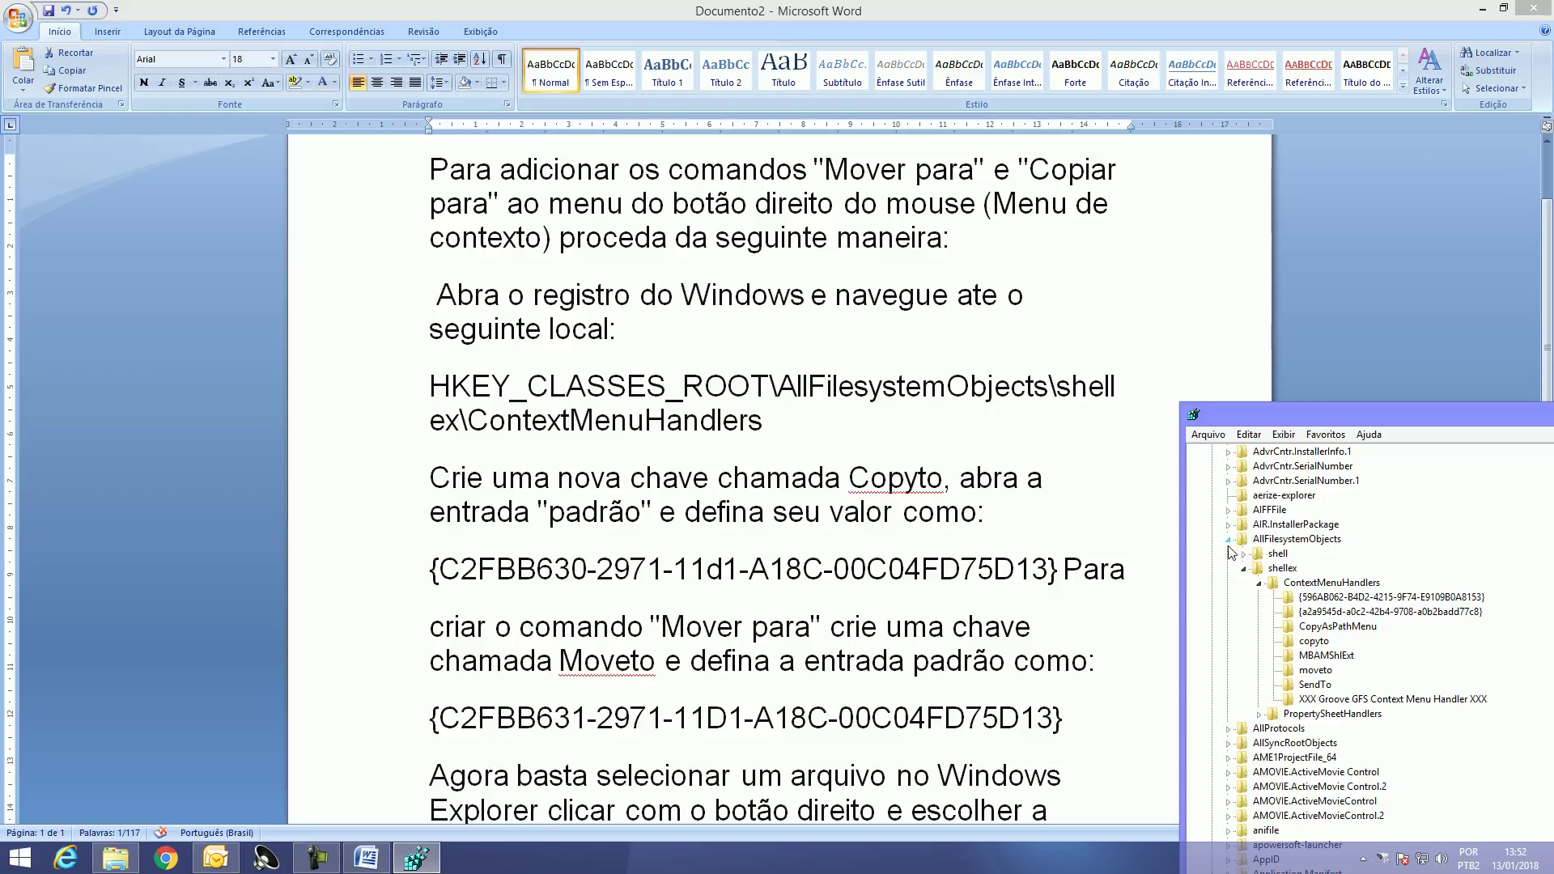
- Collapse and re-expand the shellex key under AllFilesystemObjects, and select its ContextMenuHandlers subkey
click(1244, 569)
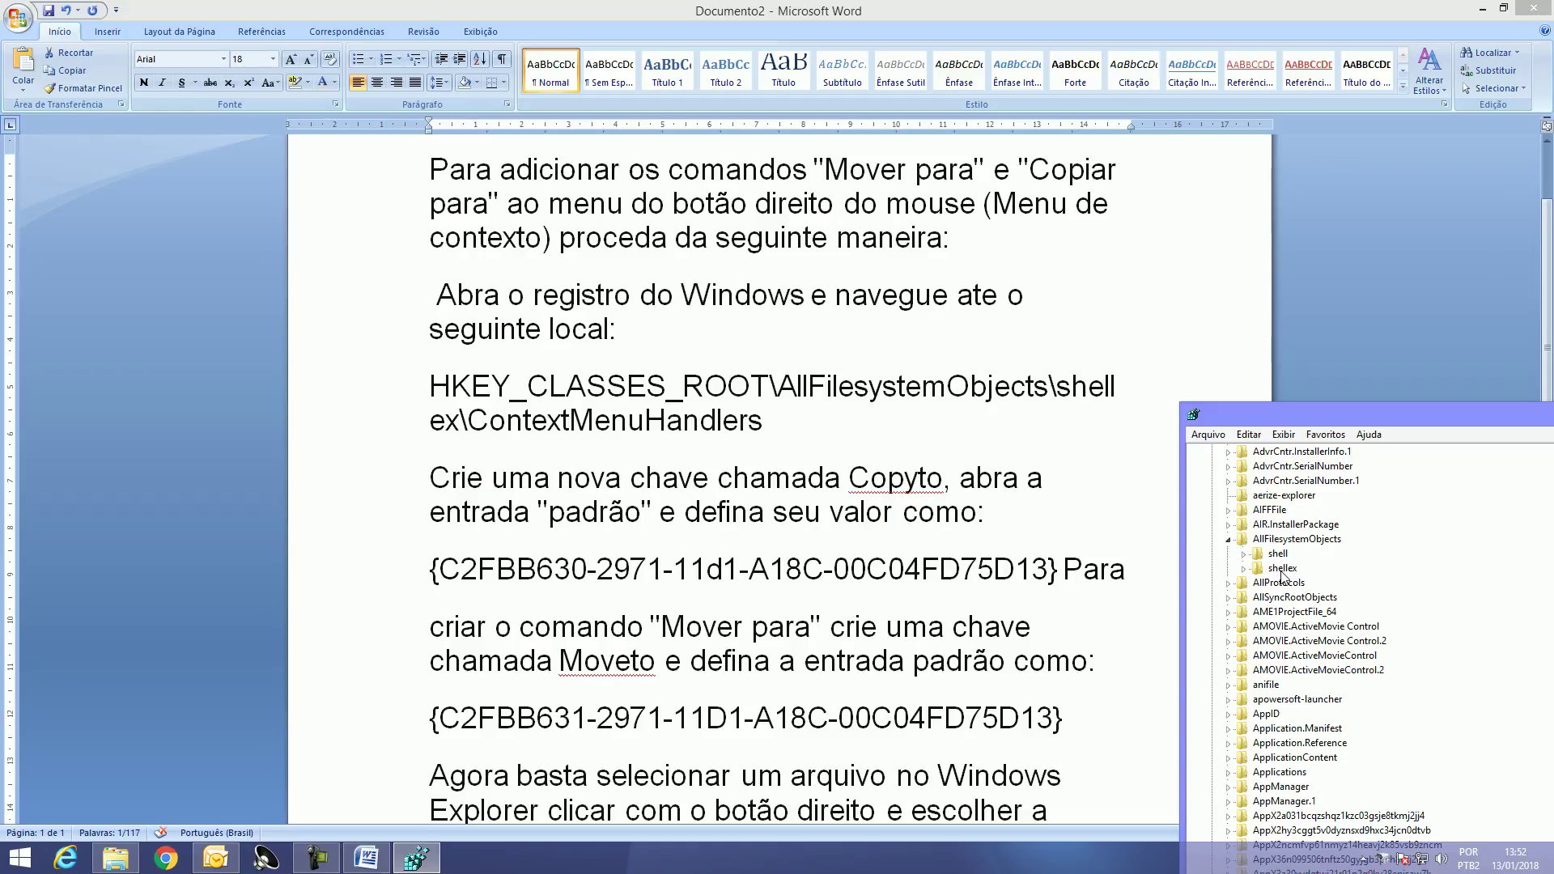
double_click(1282, 570)
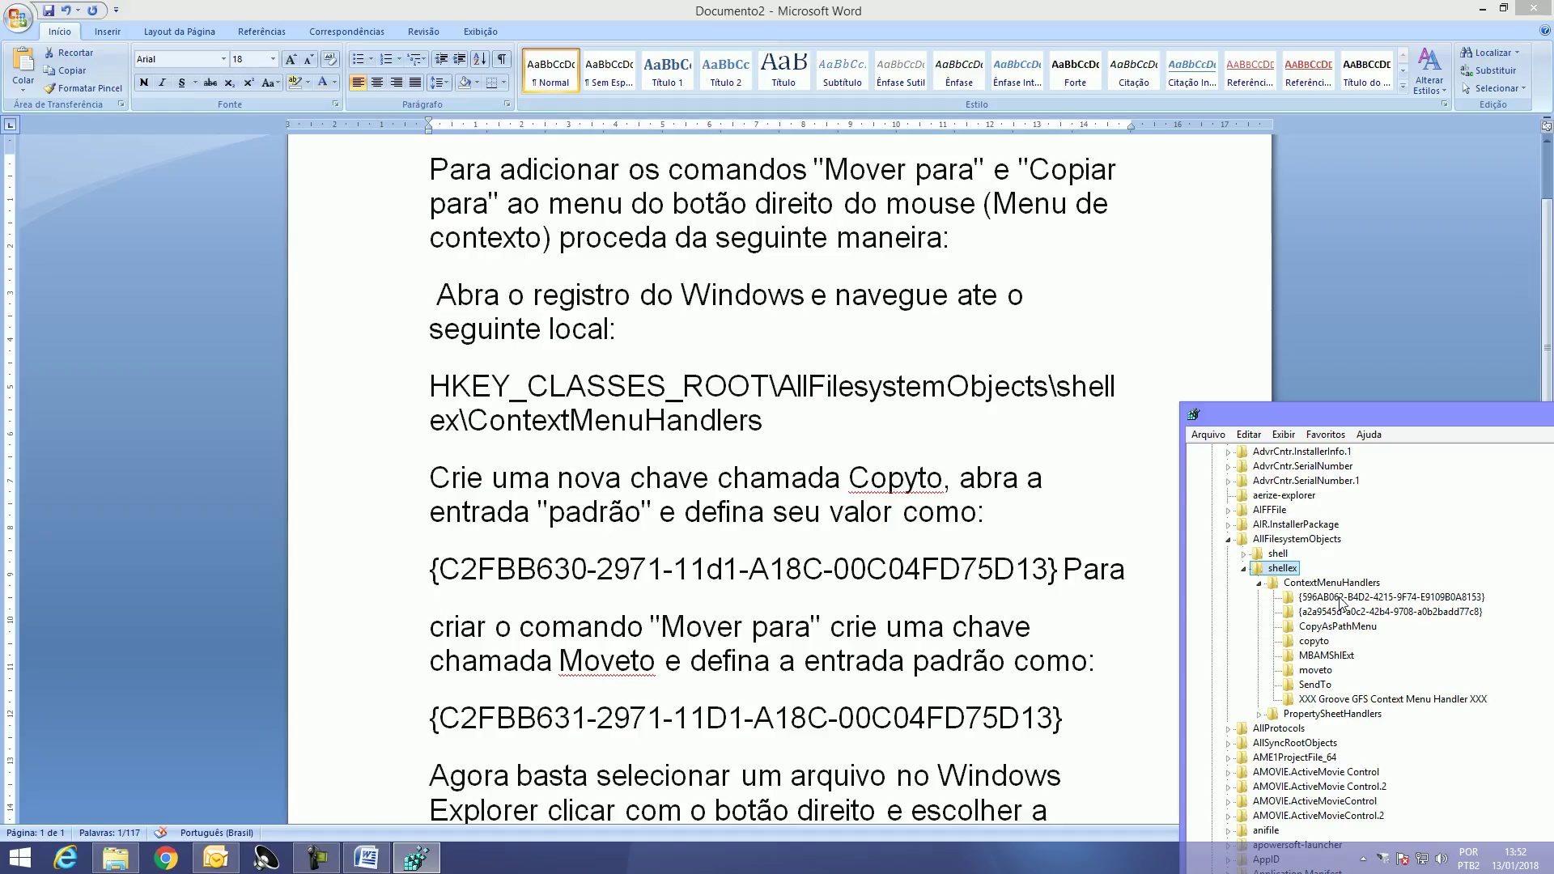
click(1306, 585)
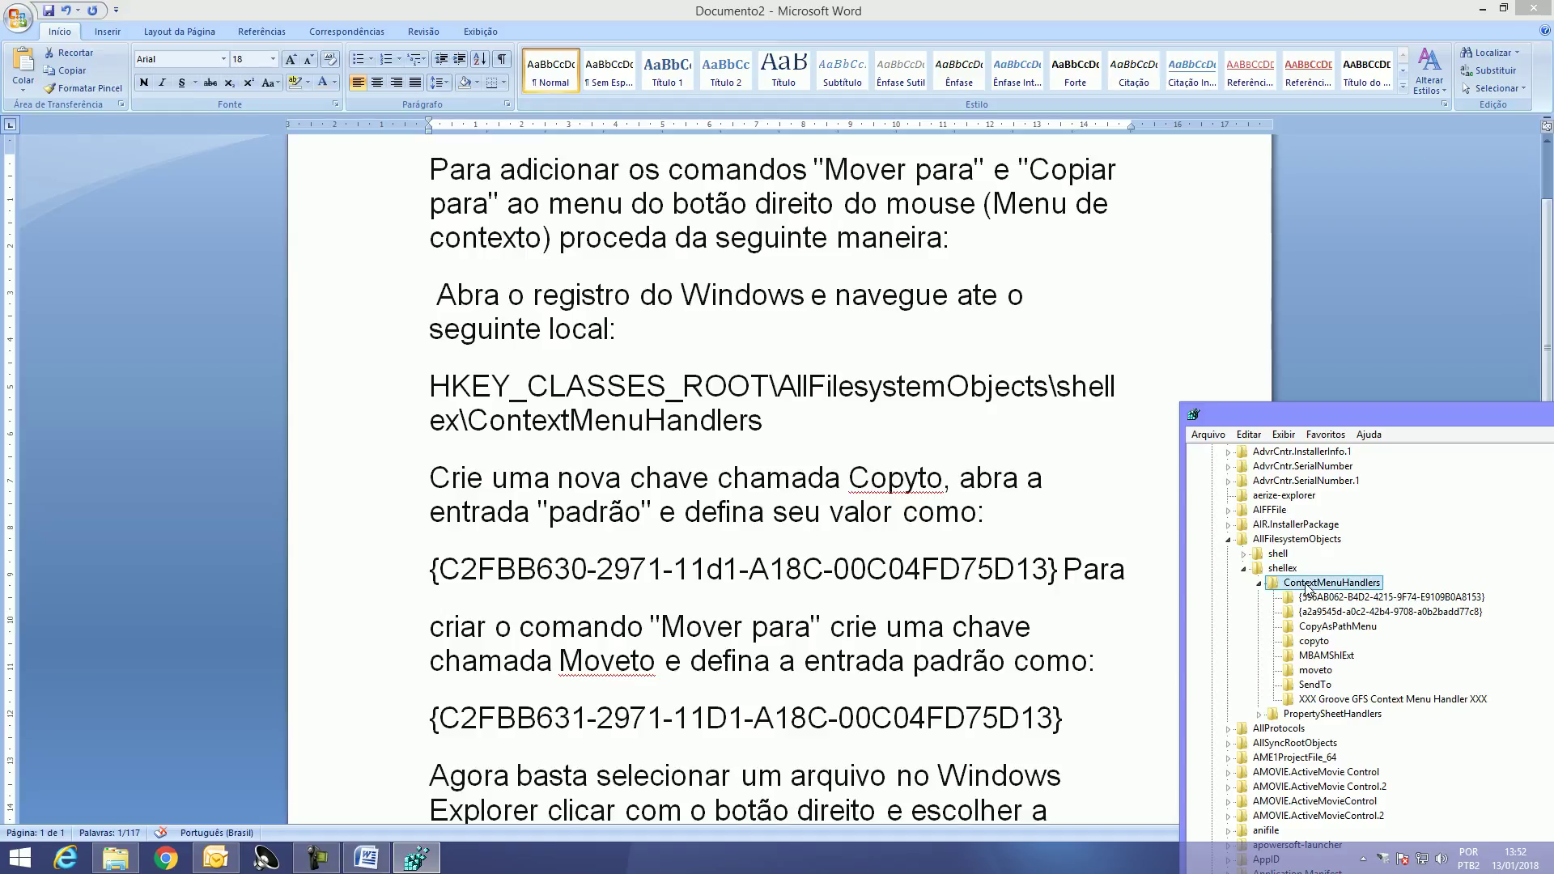
- Show the commands available for ContextMenuHandlers, highlight the key name Copyto in the Word instructions, and return to the Registry Editor
right_click(1307, 586)
mouse_move(1341, 615)
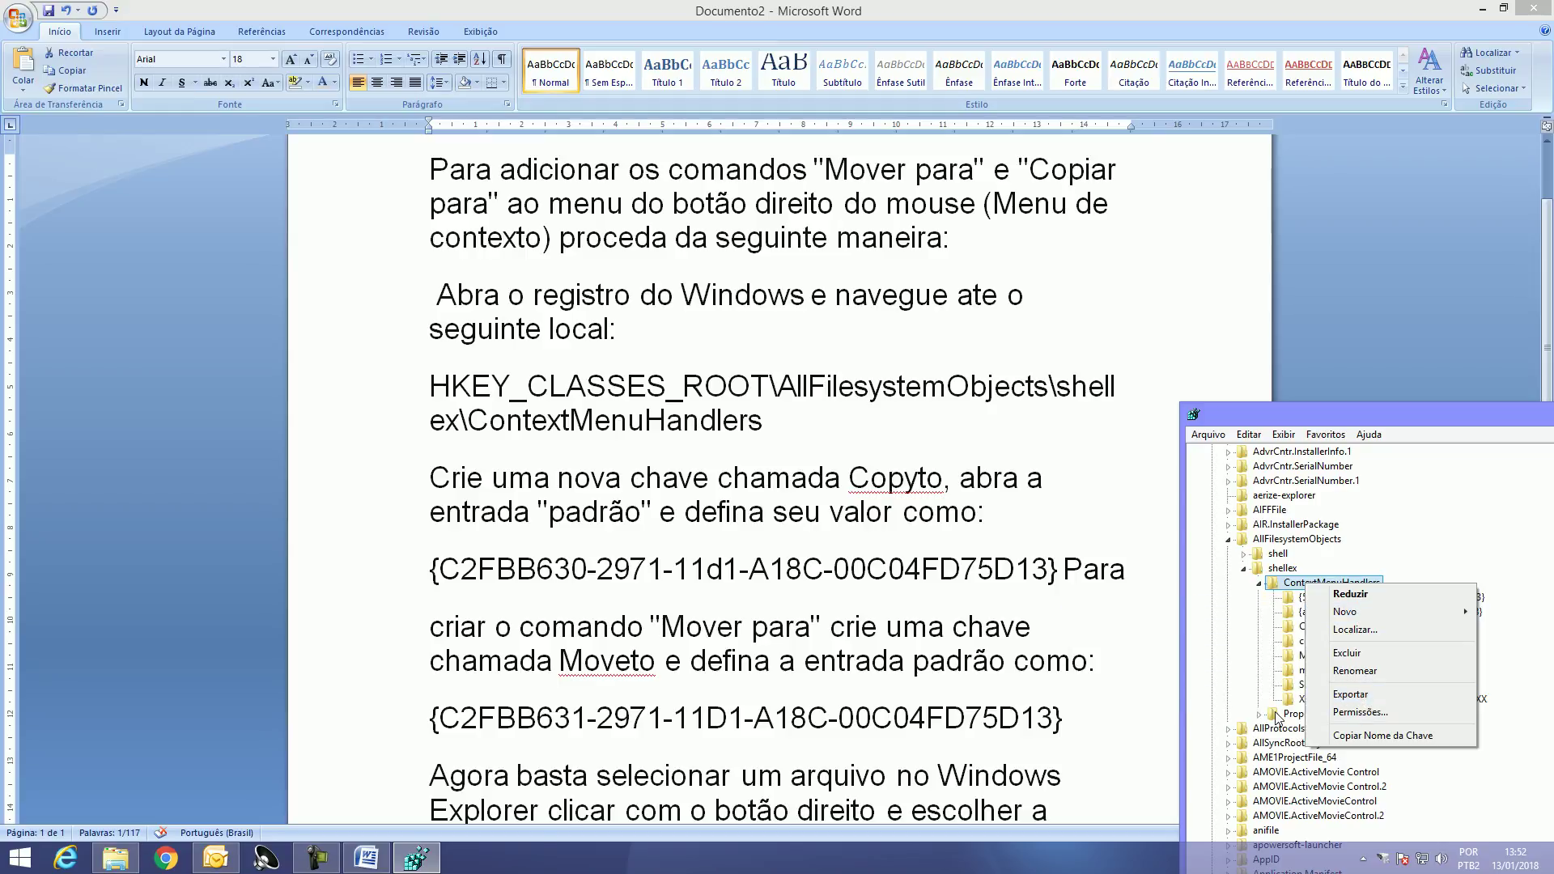
click(852, 477)
drag(954, 480, 859, 475)
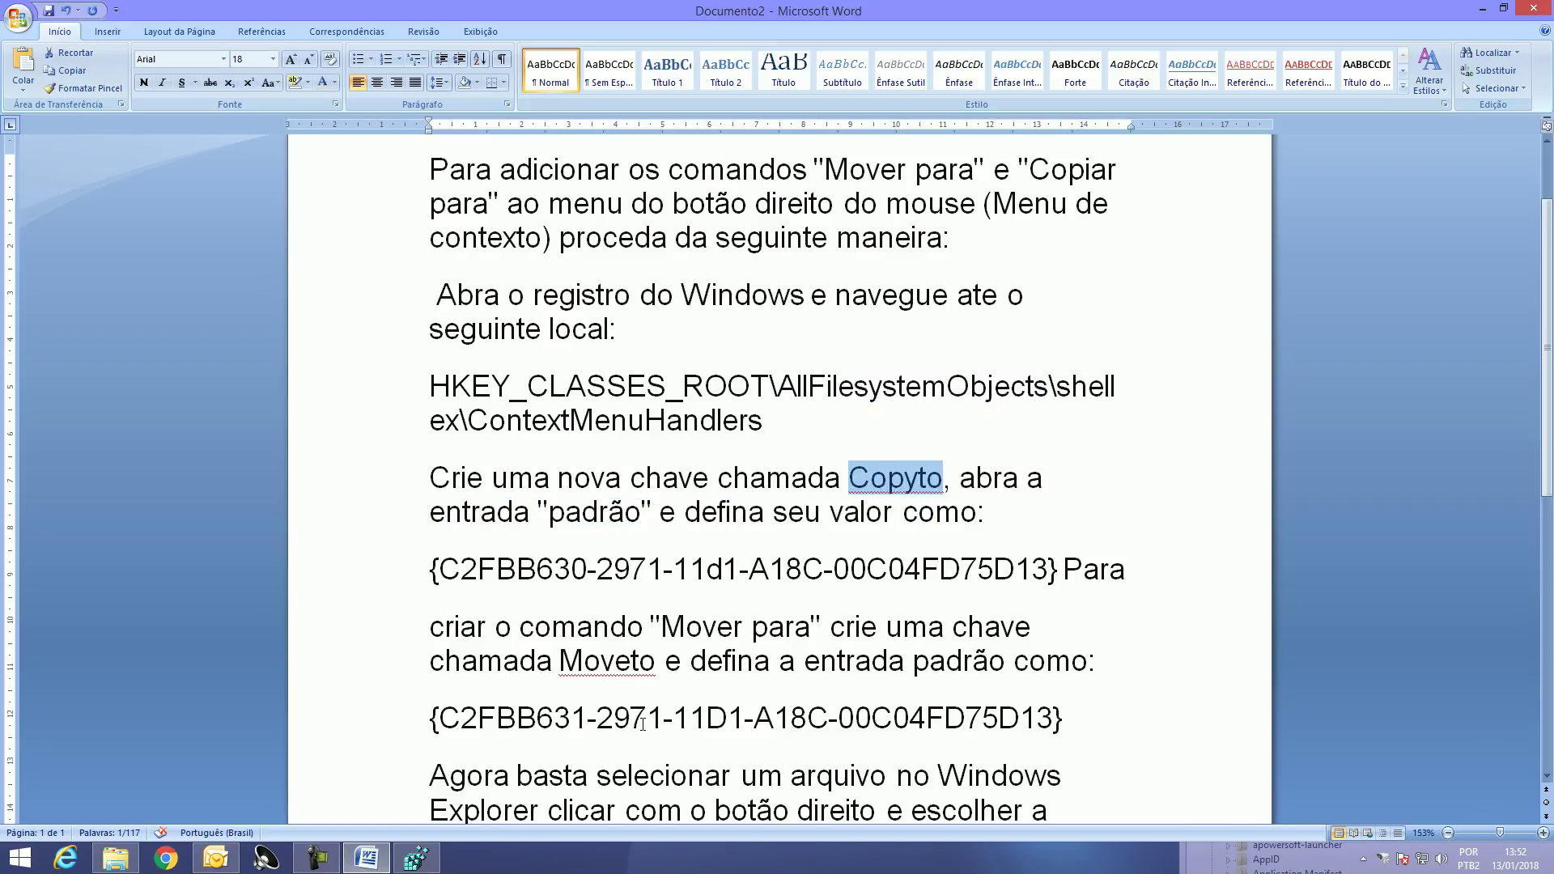
click(416, 858)
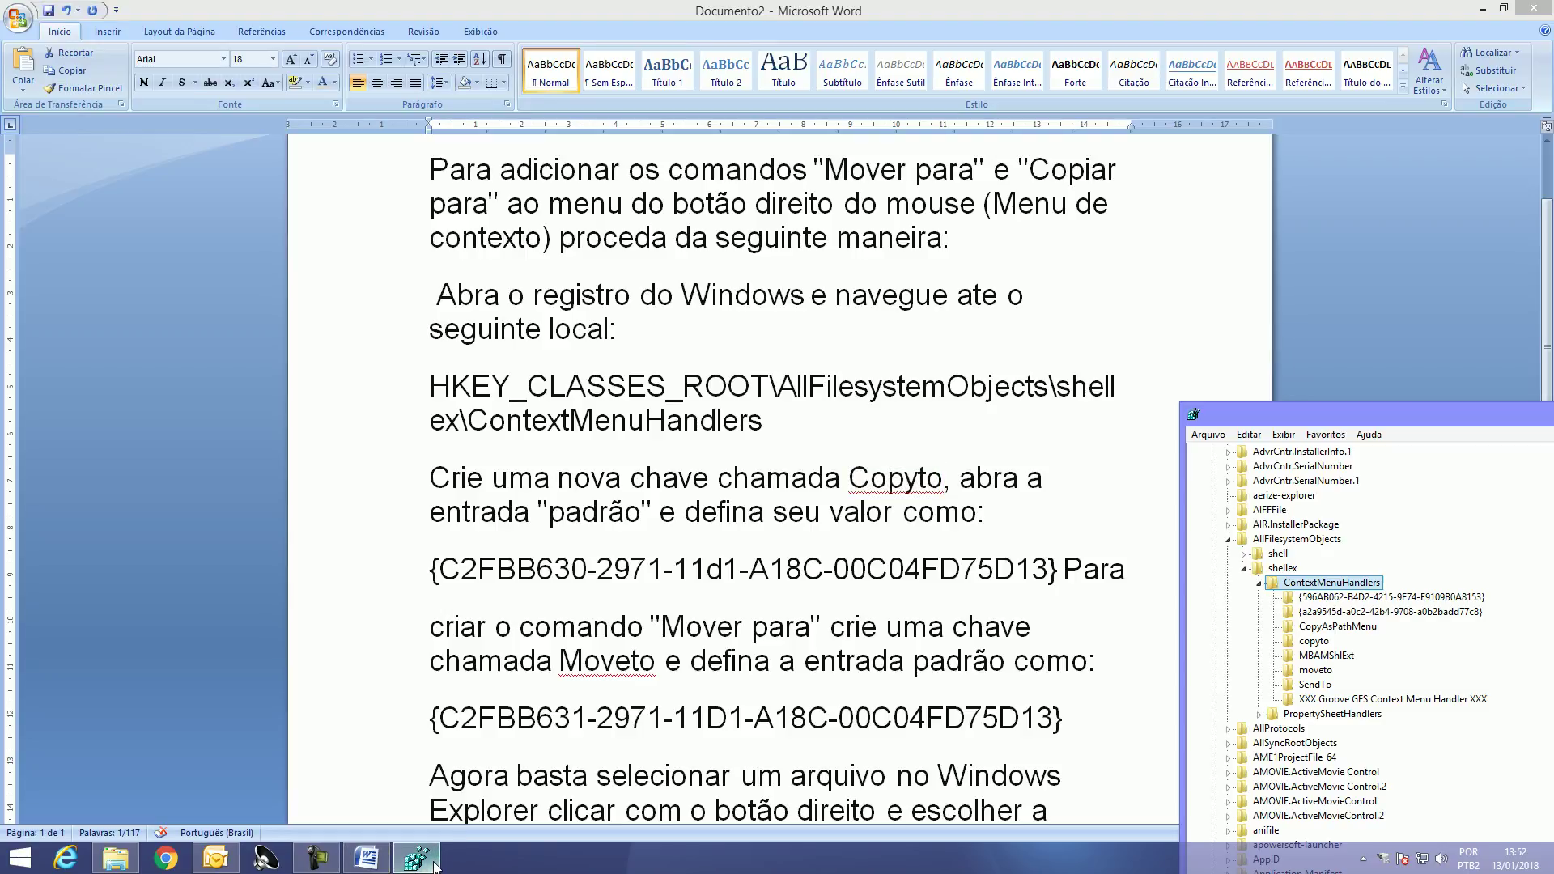
- Bring the Registry Editor's value data into view and open the (Padrão) value of the copyto key
drag(1352, 410, 736, 279)
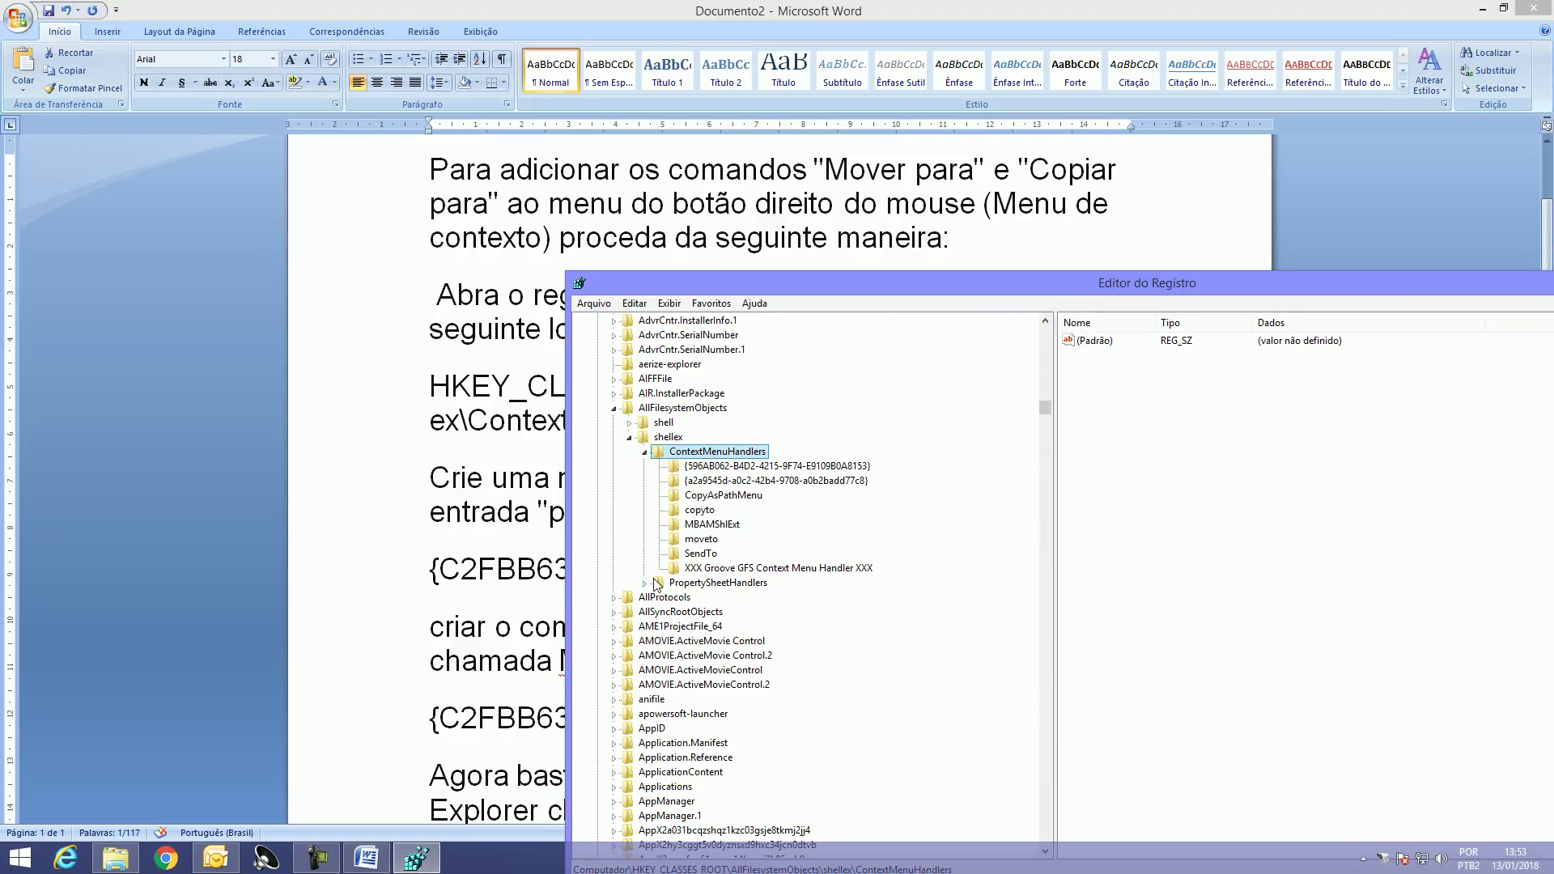
click(704, 510)
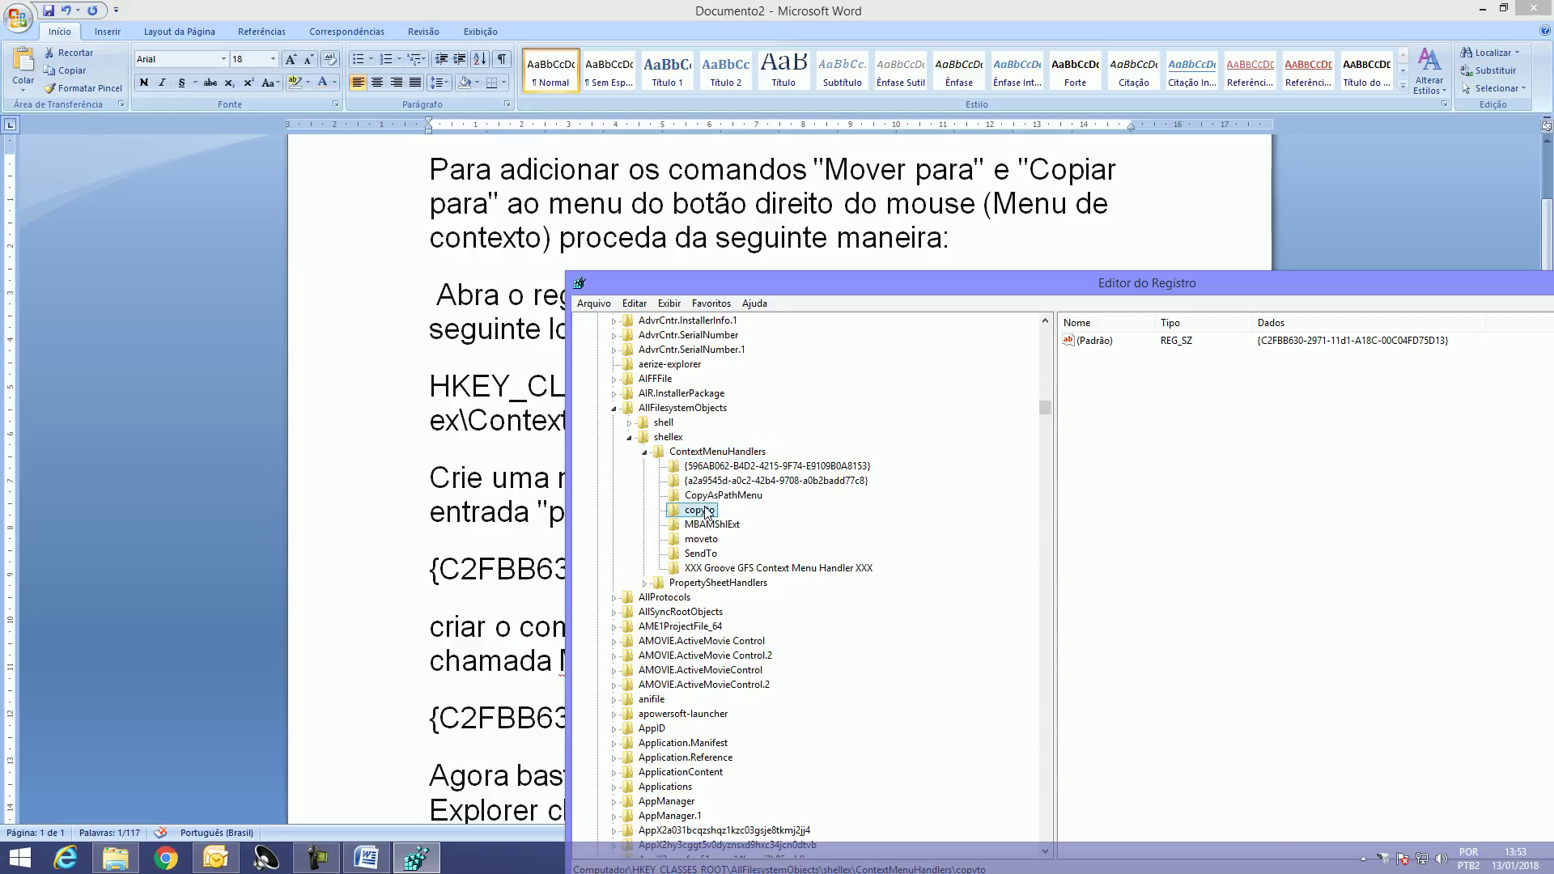
double_click(1093, 341)
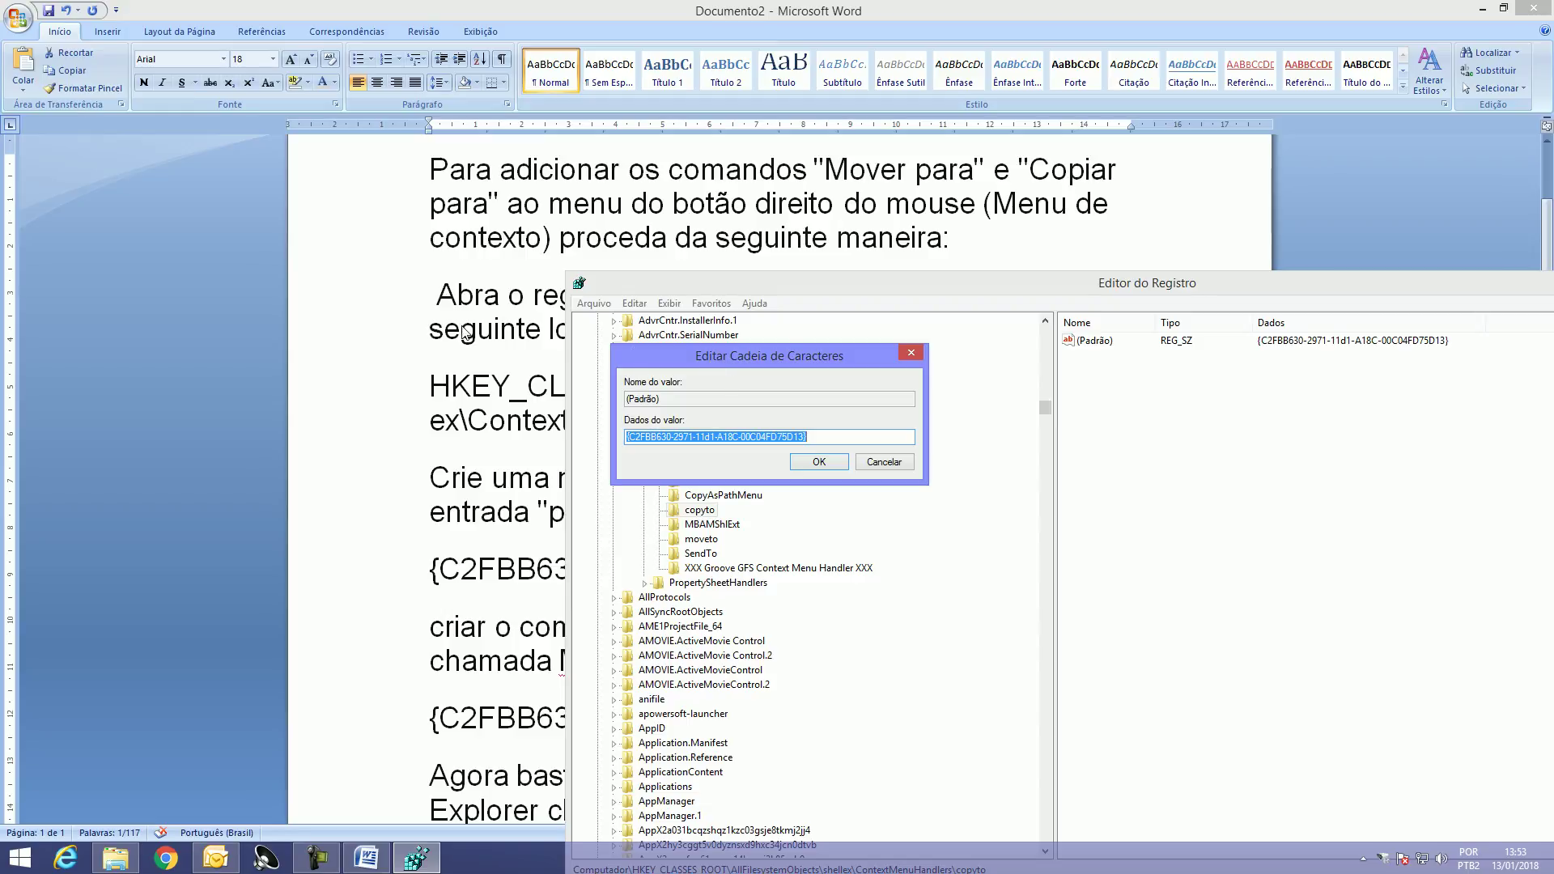
- Highlight the Copyto value {C2FBB630-2971-11d1-A18C-00C04FD75D13} in the Word instructions, and close the registry value dialog without editing
click(380, 290)
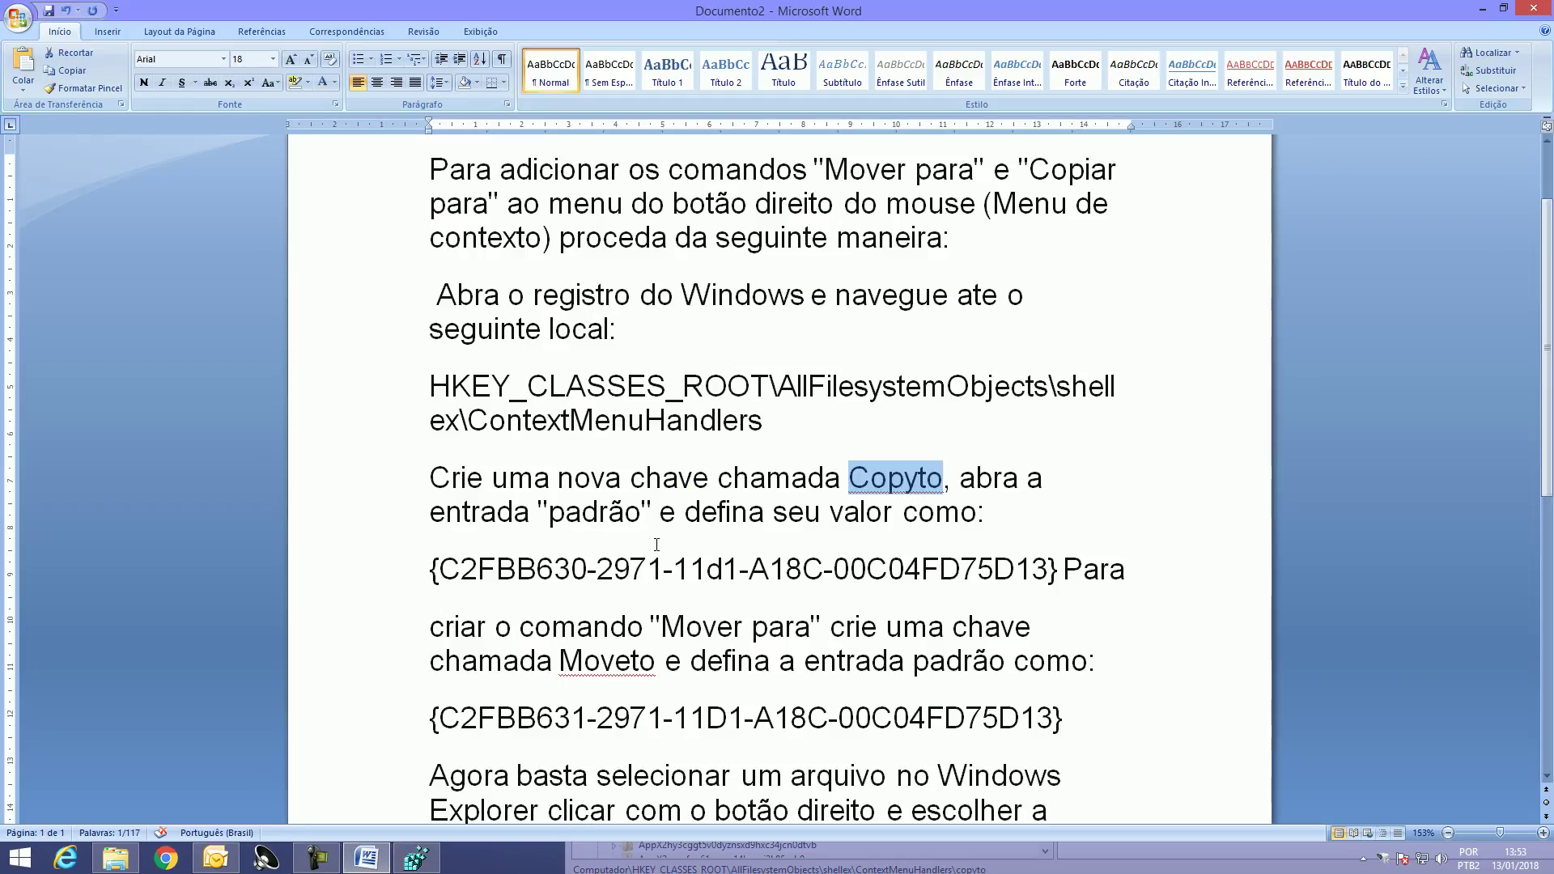
click(413, 579)
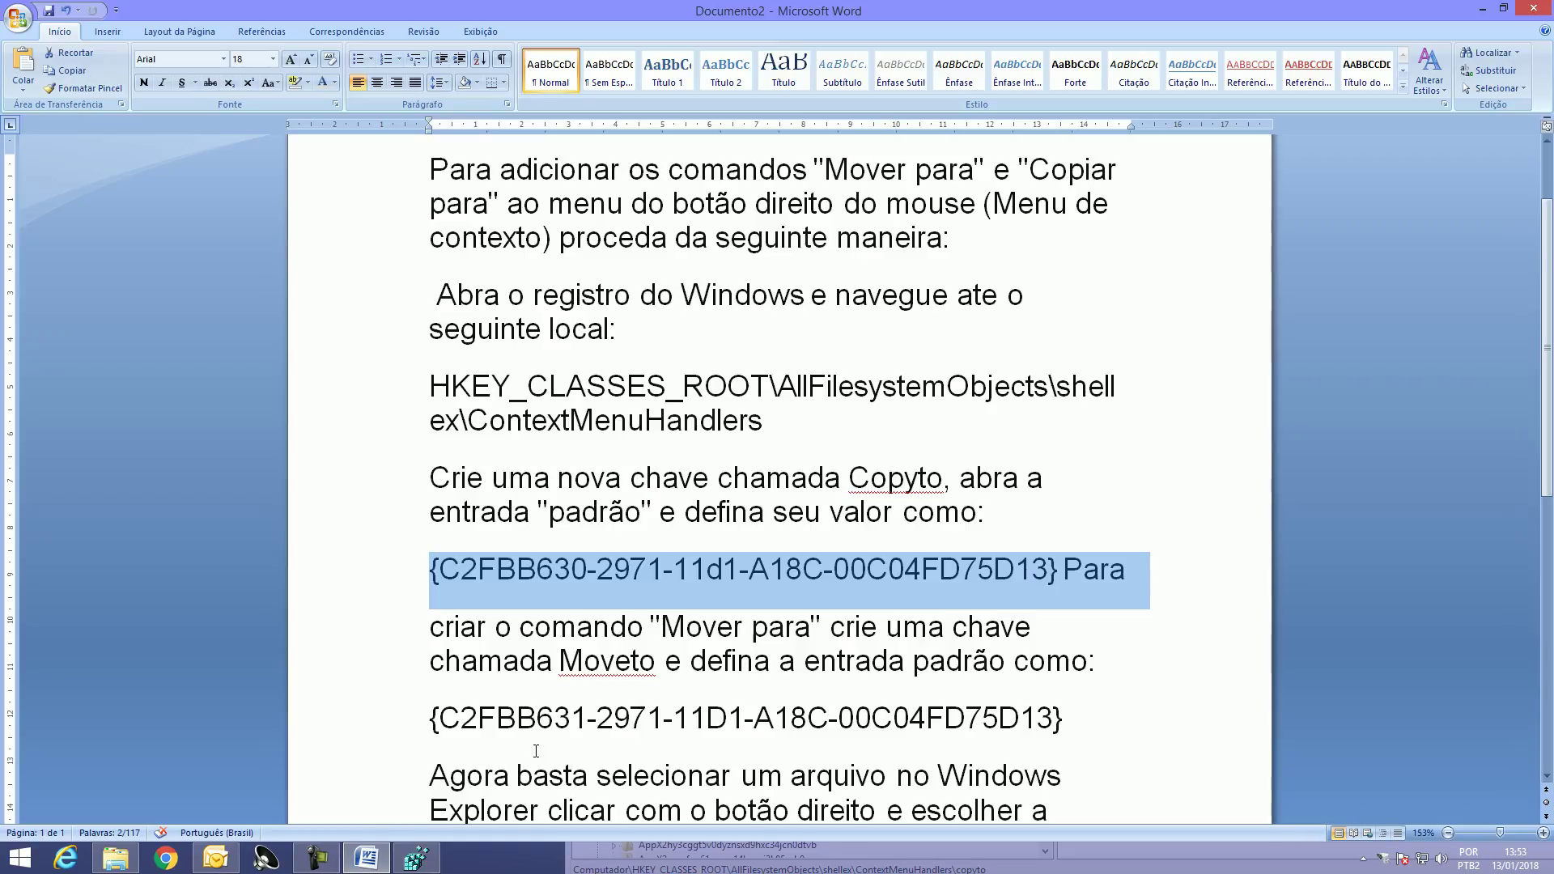
click(417, 858)
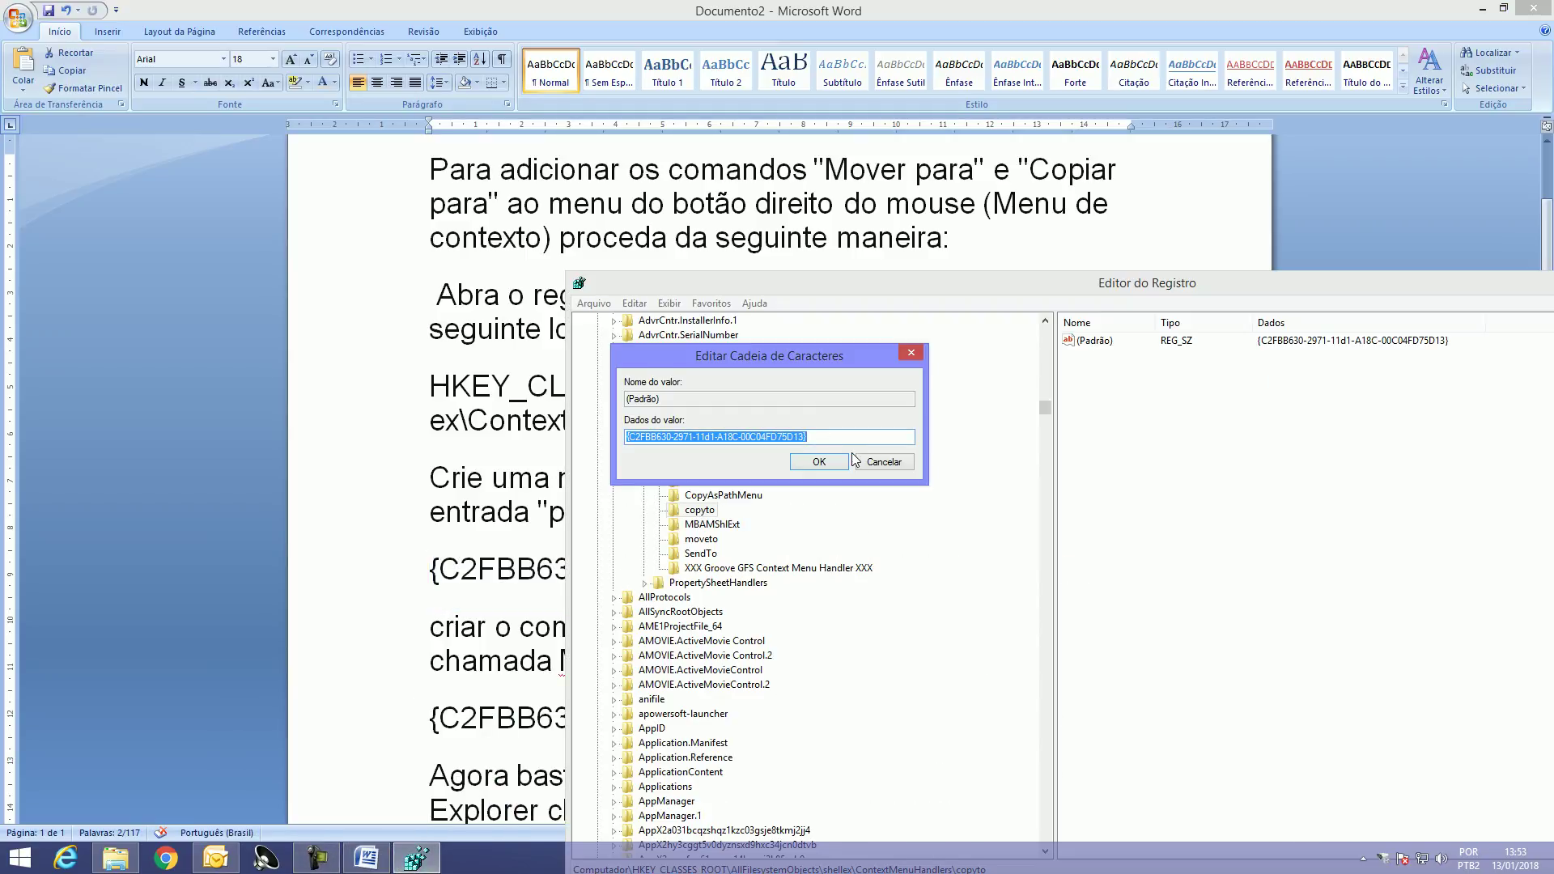
click(910, 358)
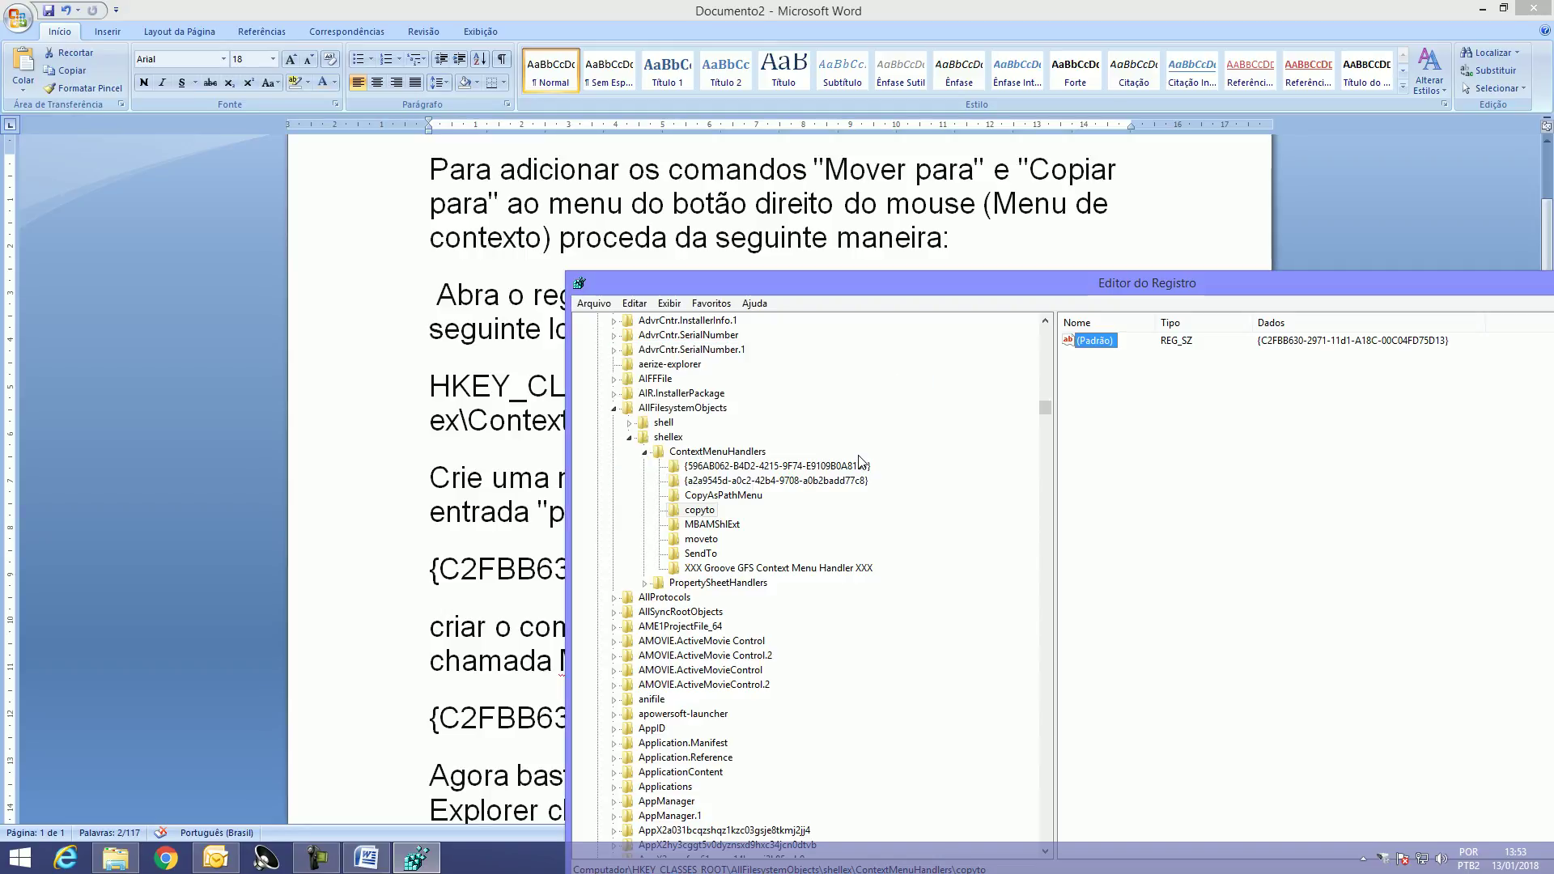
- Select ContextMenuHandlers and show the Novo > Chave option for creating a subkey in it
click(717, 455)
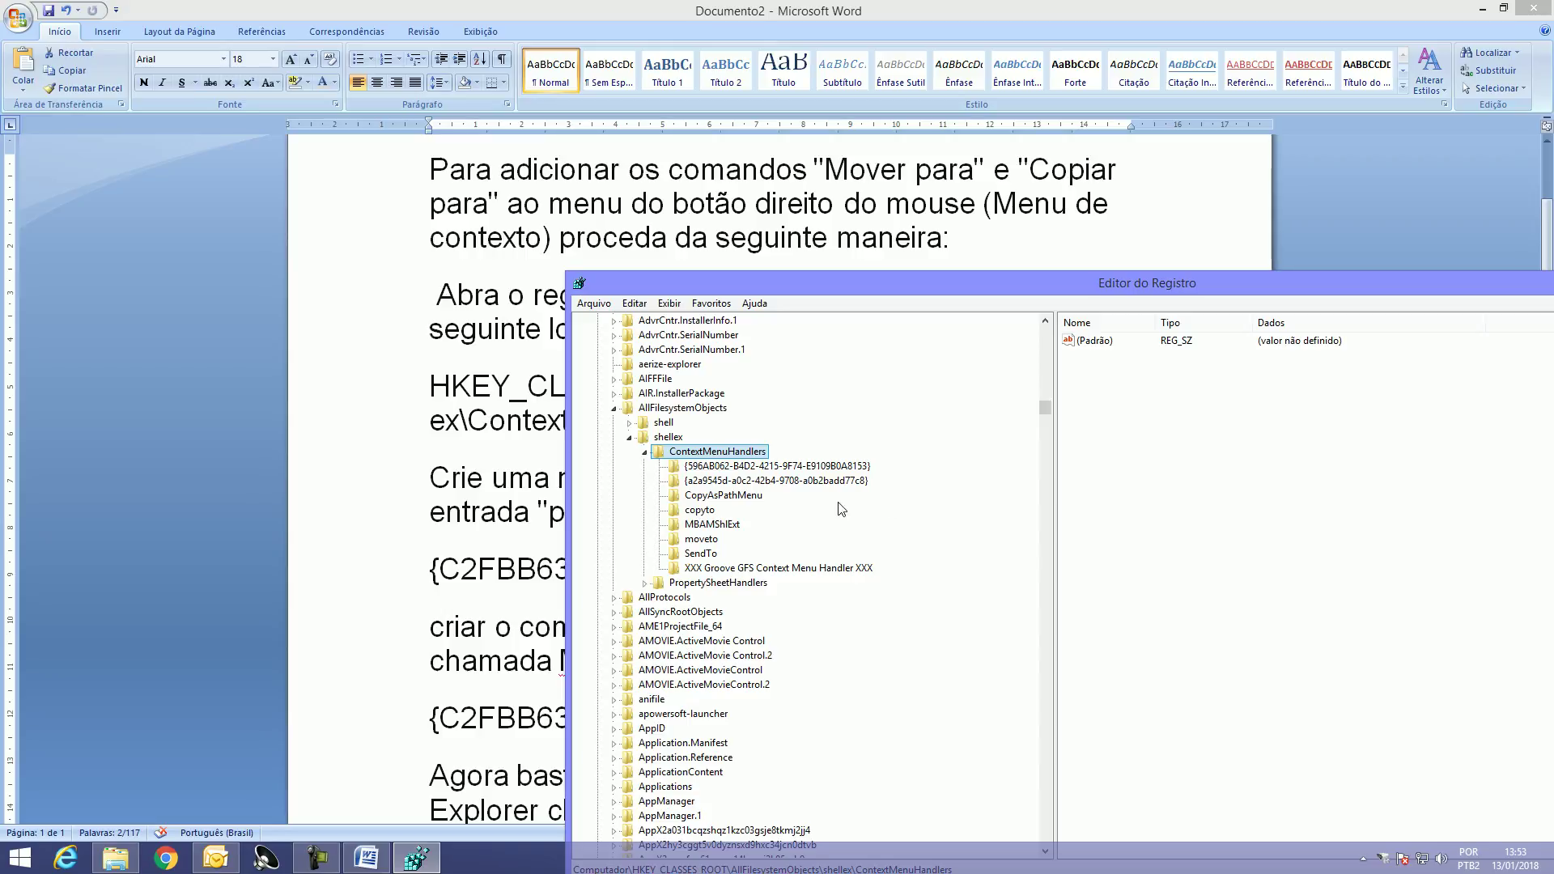
right_click(742, 456)
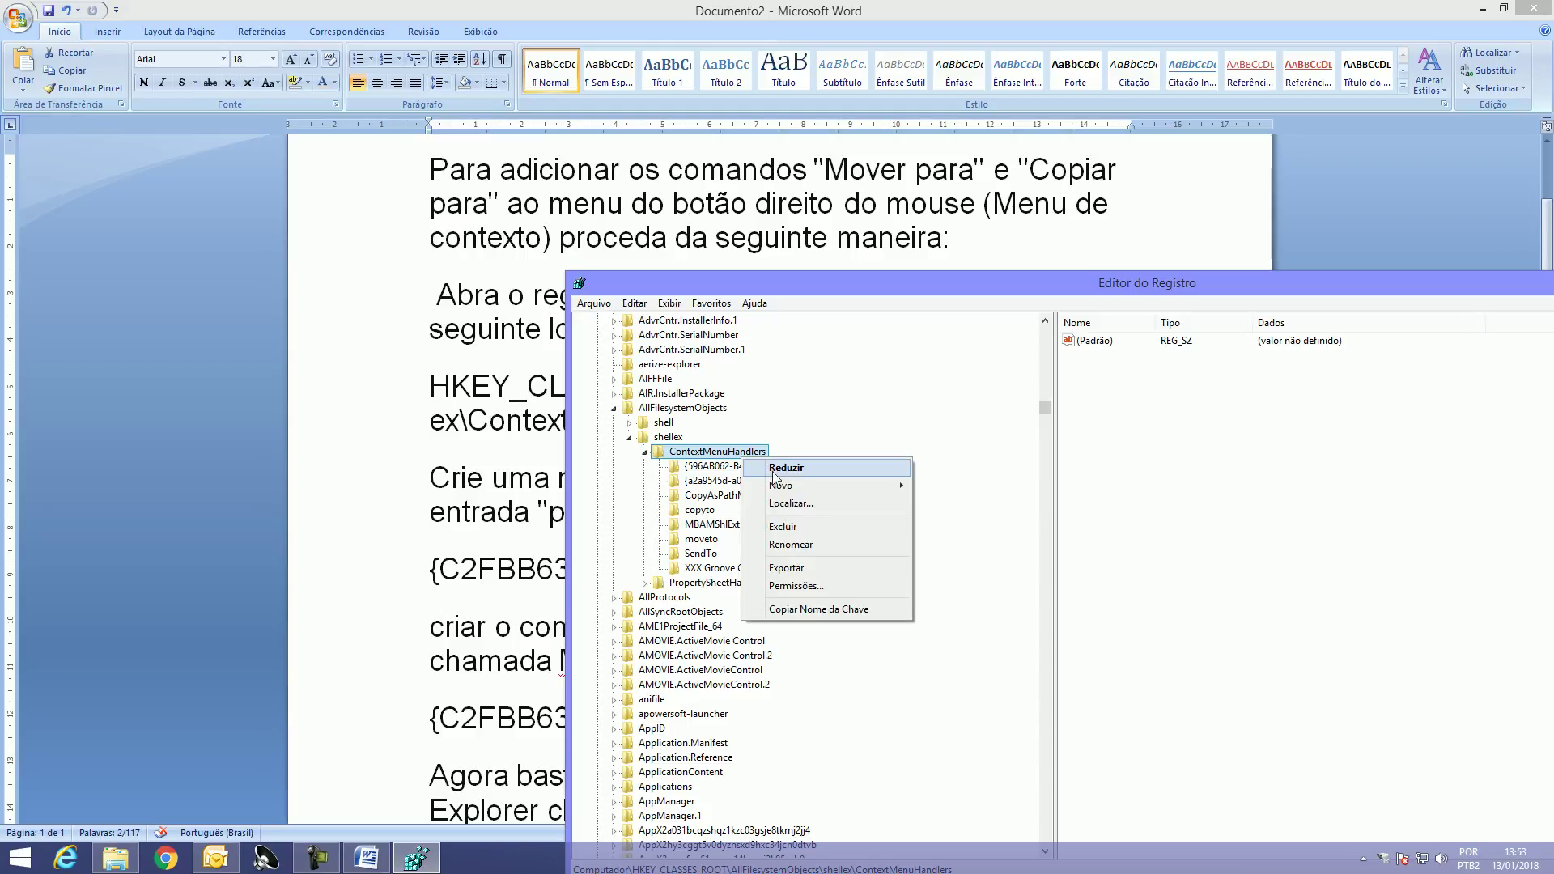
mouse_move(787, 488)
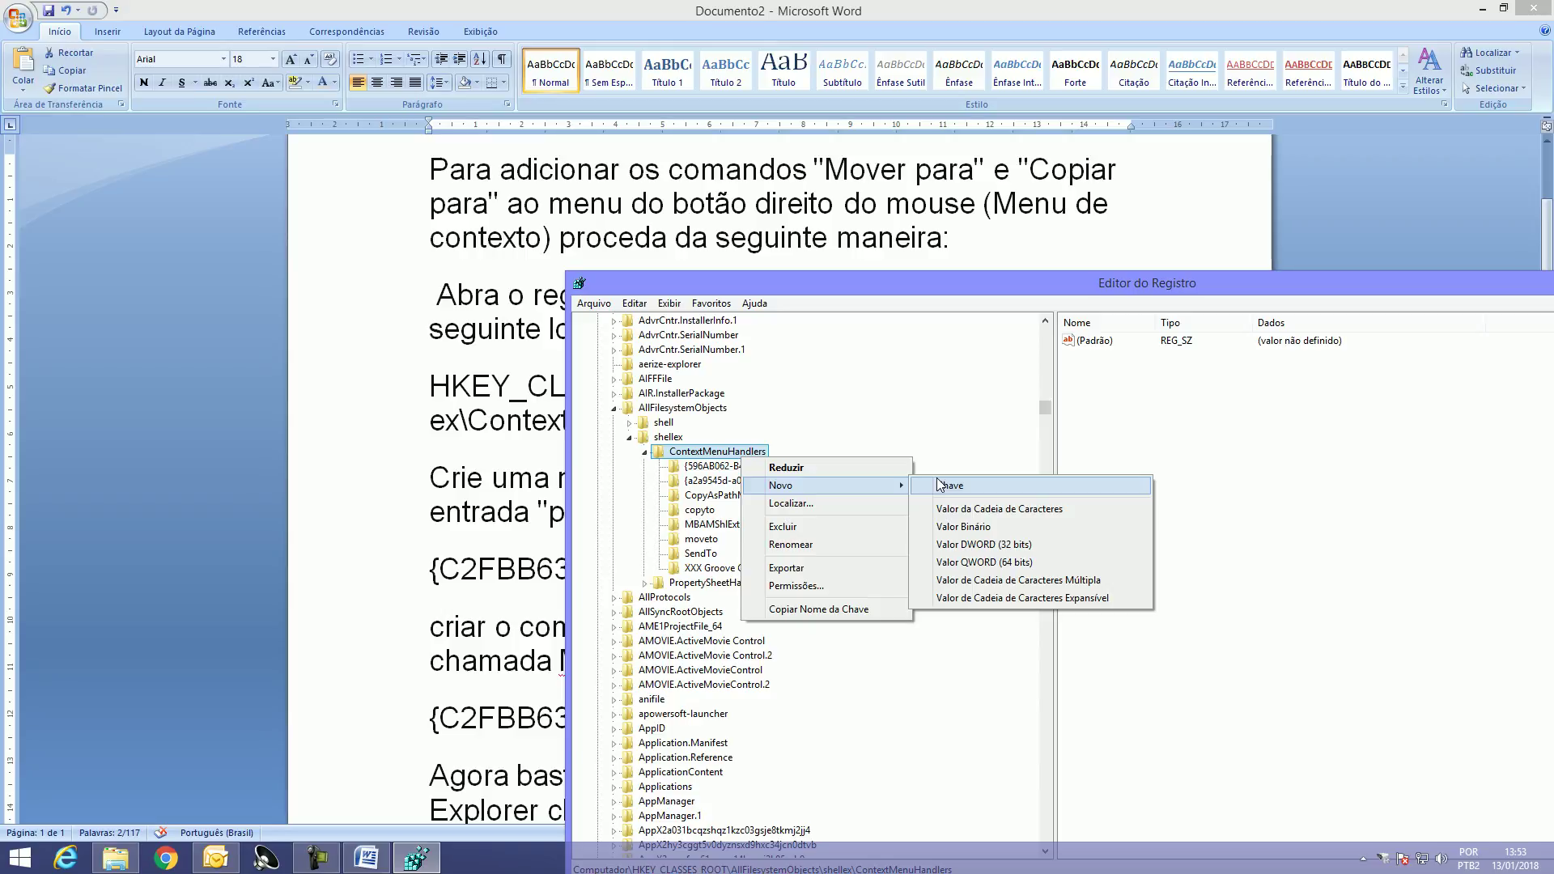
- Select the moveto key to view its (Padrão) value, and move the Registry Editor aside to uncover the Word instructions
click(710, 541)
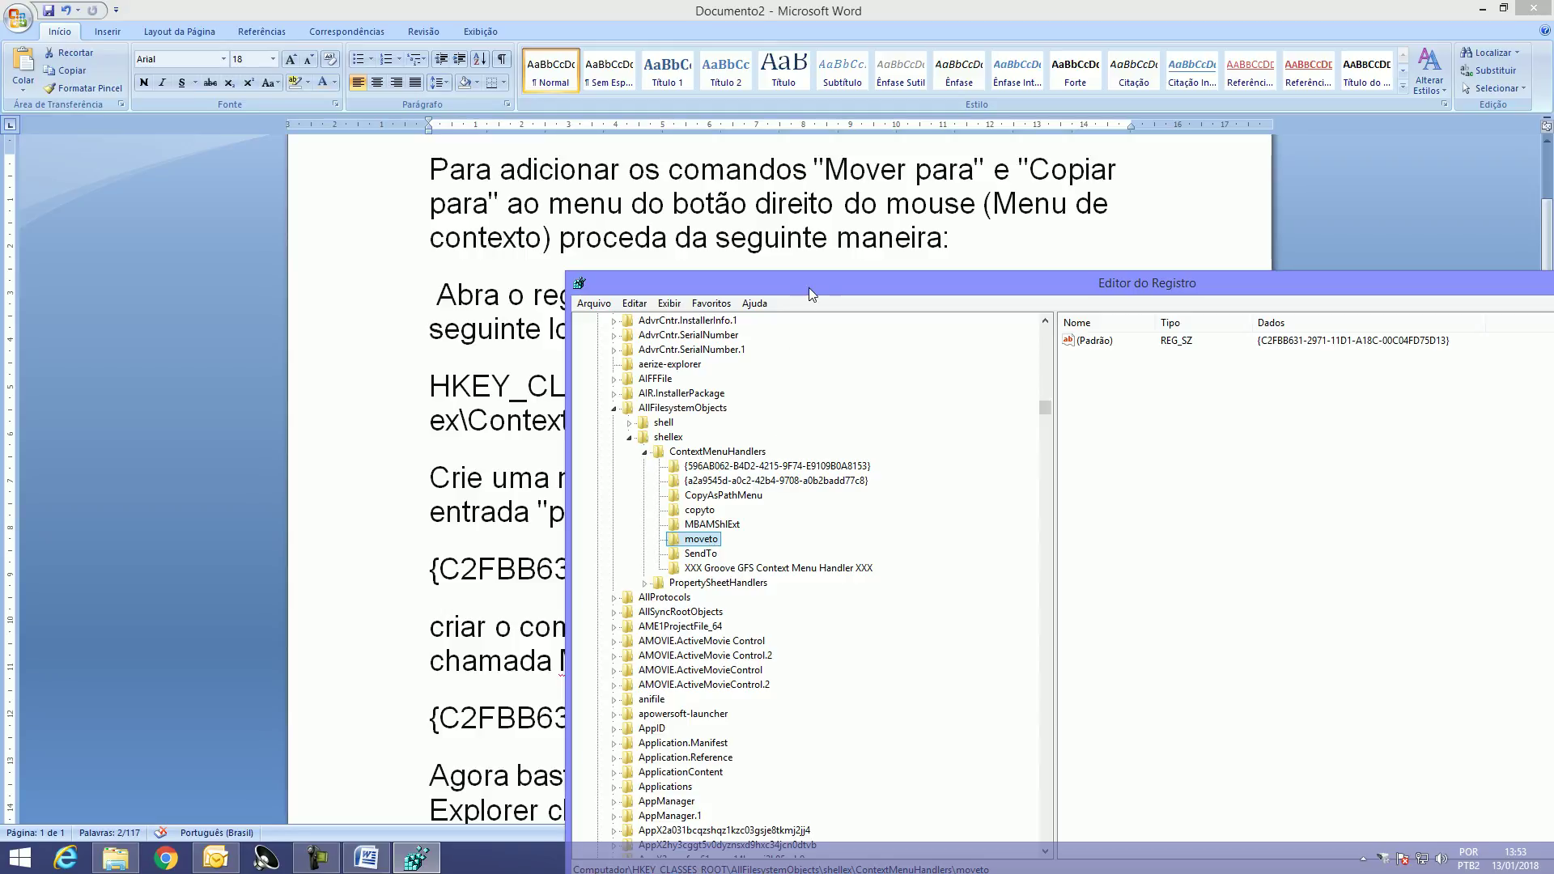
drag(812, 285, 1340, 548)
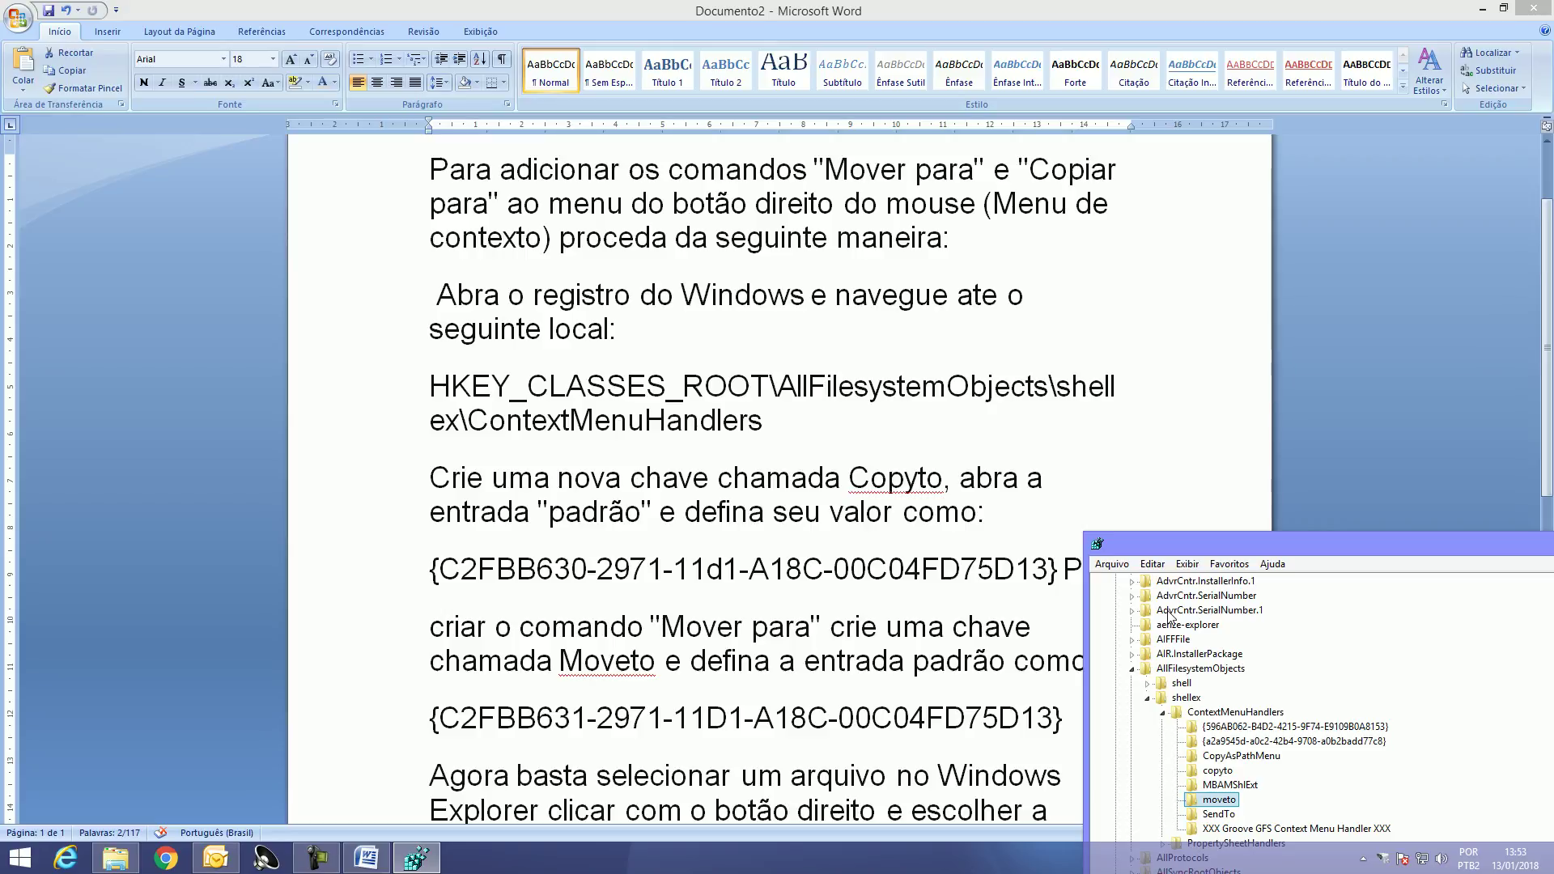
- Highlight the key name Moveto in the Word instructions
click(564, 662)
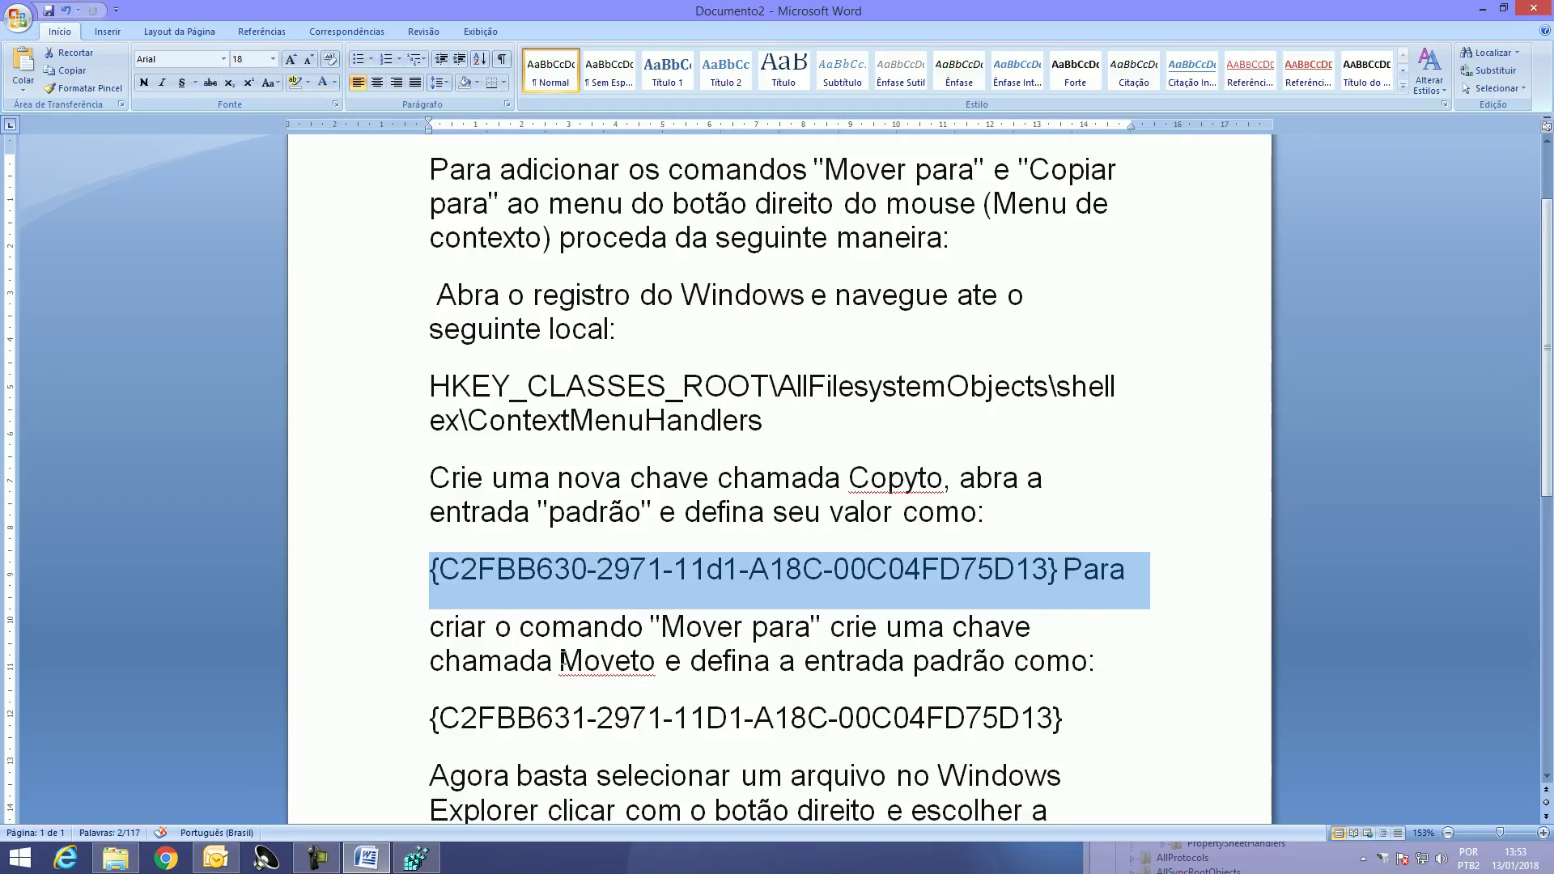
double_click(641, 662)
click(657, 662)
drag(657, 662, 553, 662)
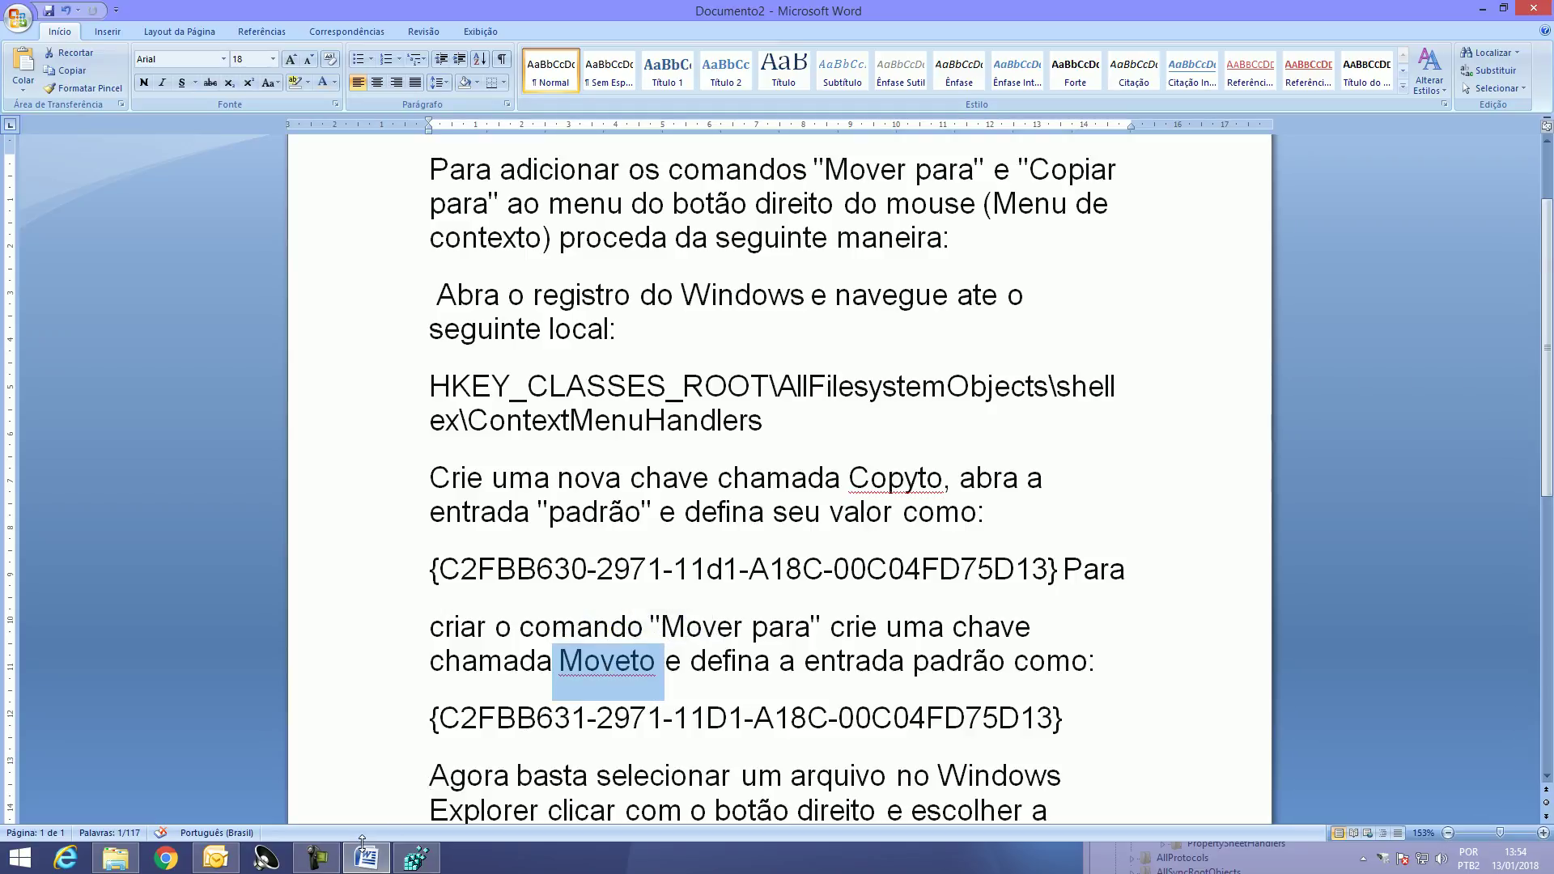
- Switch to the Registry Editor, bring its value data into view and open the (Padrão) value of the moveto key
click(416, 858)
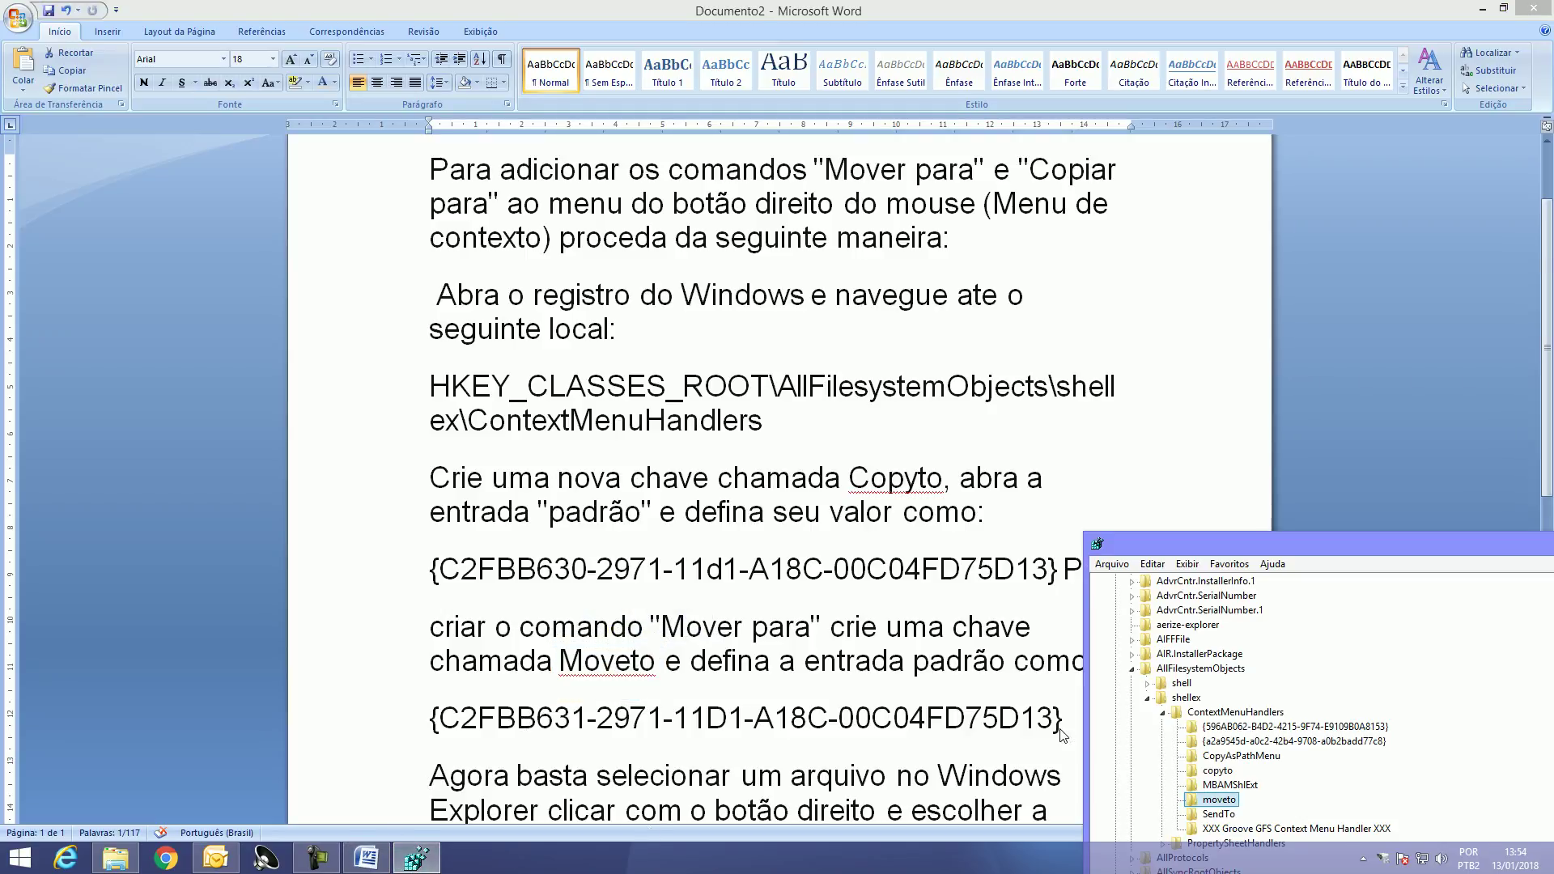
drag(1243, 553, 1016, 256)
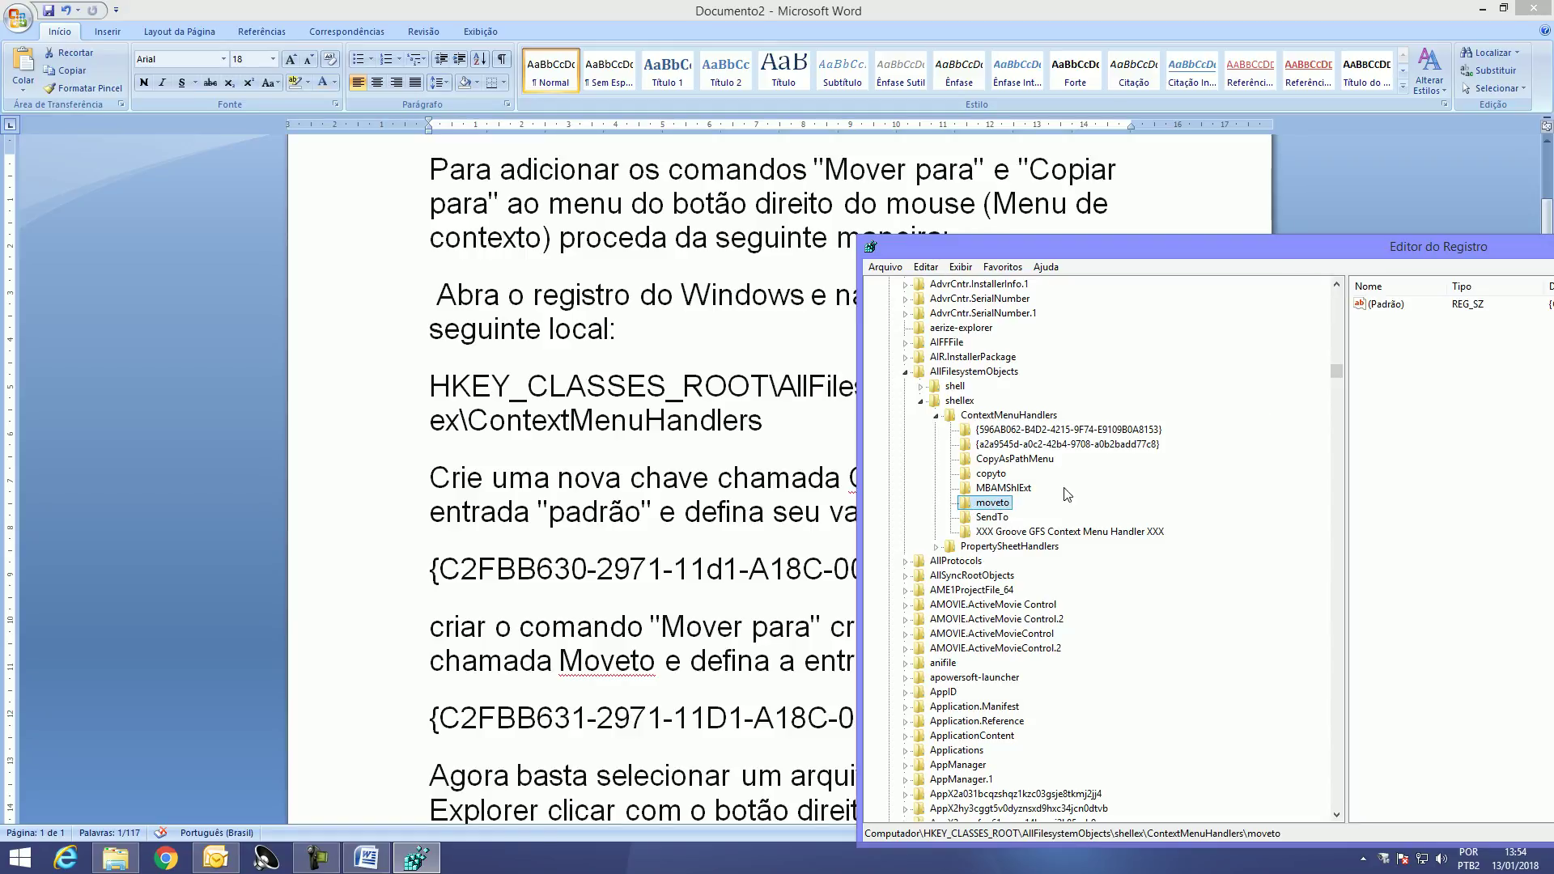
click(1392, 305)
double_click(1388, 307)
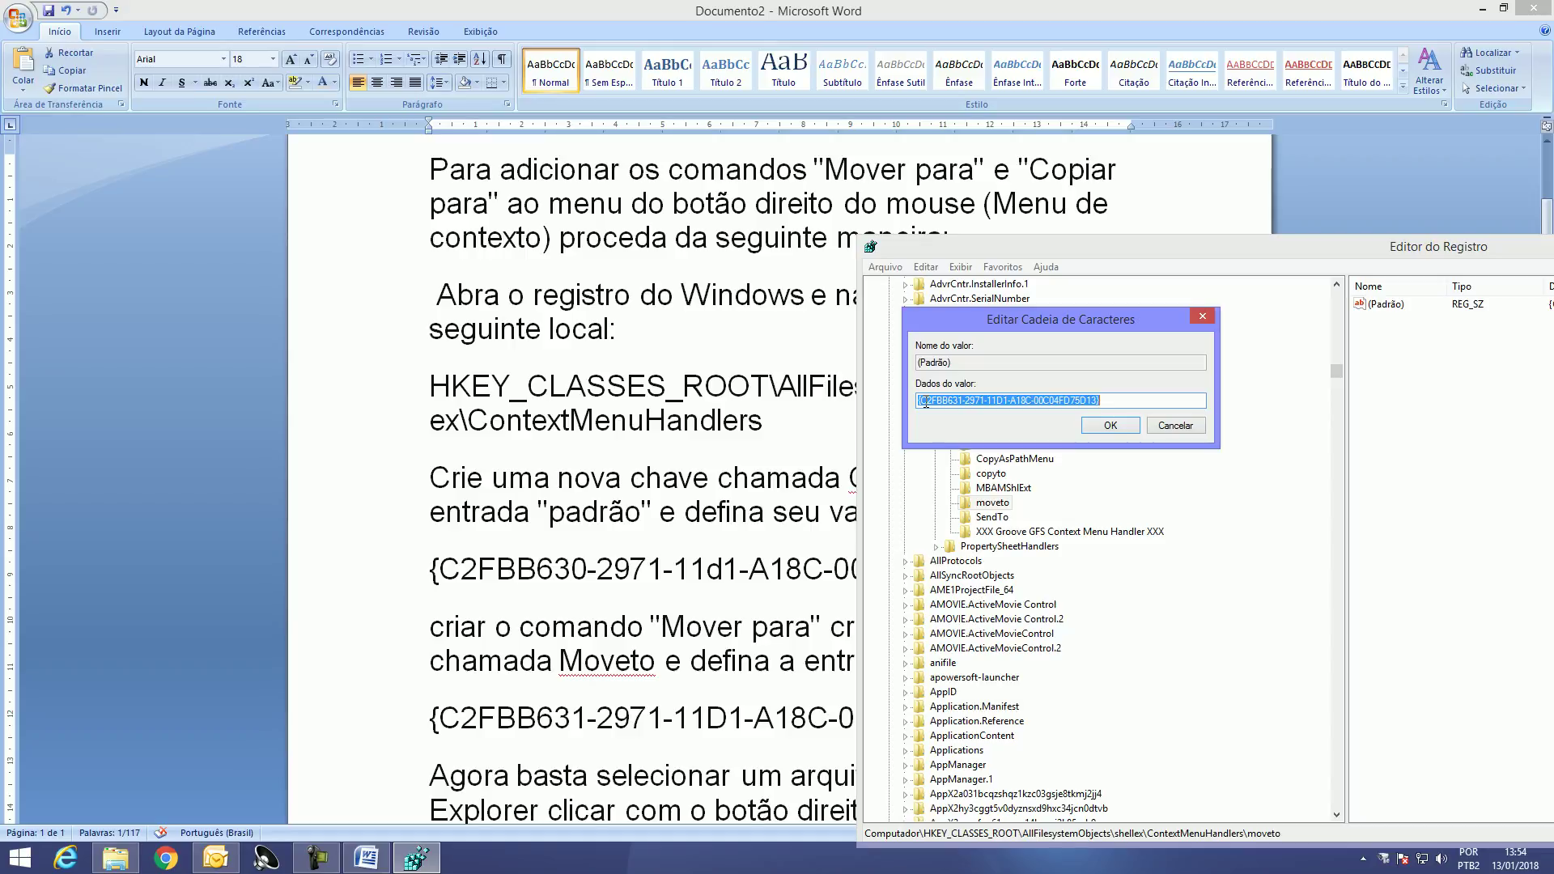
- Highlight the start of the Copyto value and the full Moveto value {C2FBB631-2971-11D1-A18C-00C04FD75D13} in the Word instructions for comparison
click(384, 535)
drag(434, 552, 1034, 577)
drag(427, 577, 546, 573)
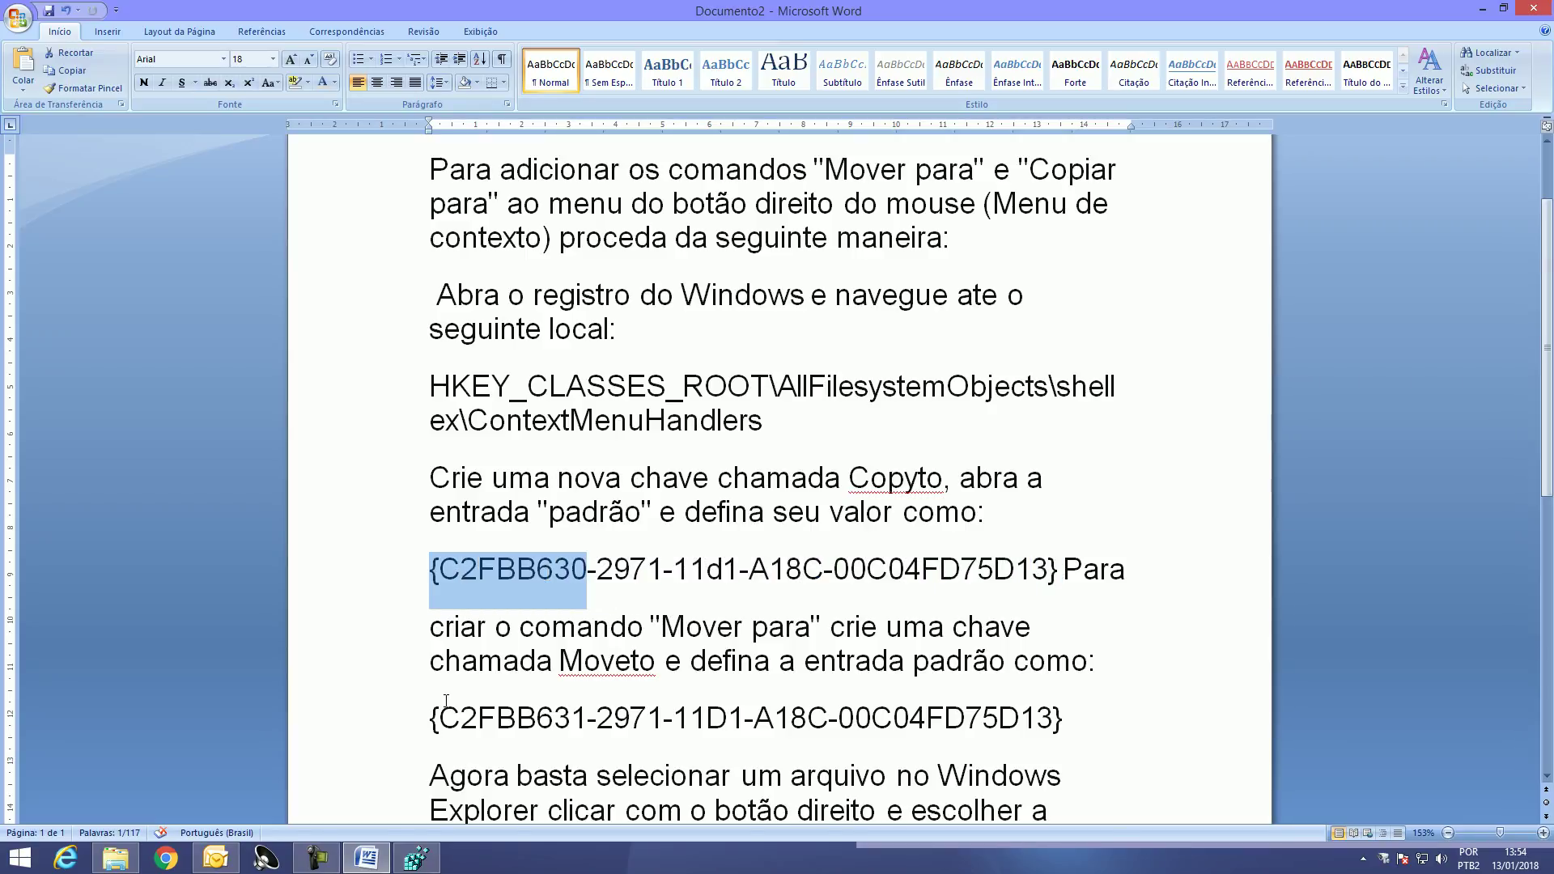
drag(442, 699, 1070, 701)
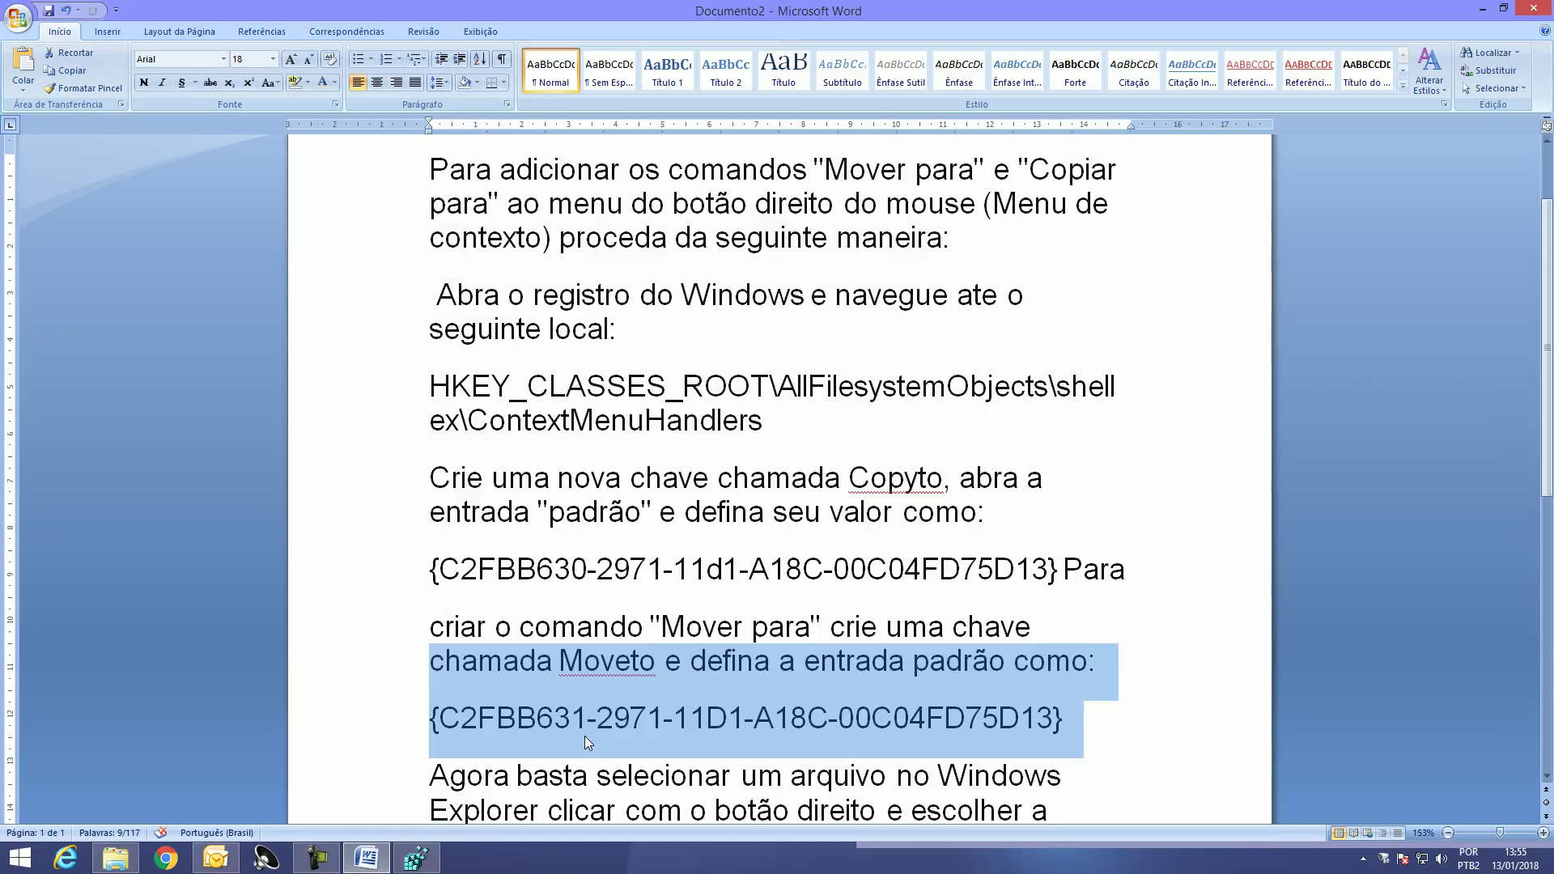
- Minimize Word, dismiss the moveto value dialog without editing, and close the Registry Editor
click(1486, 10)
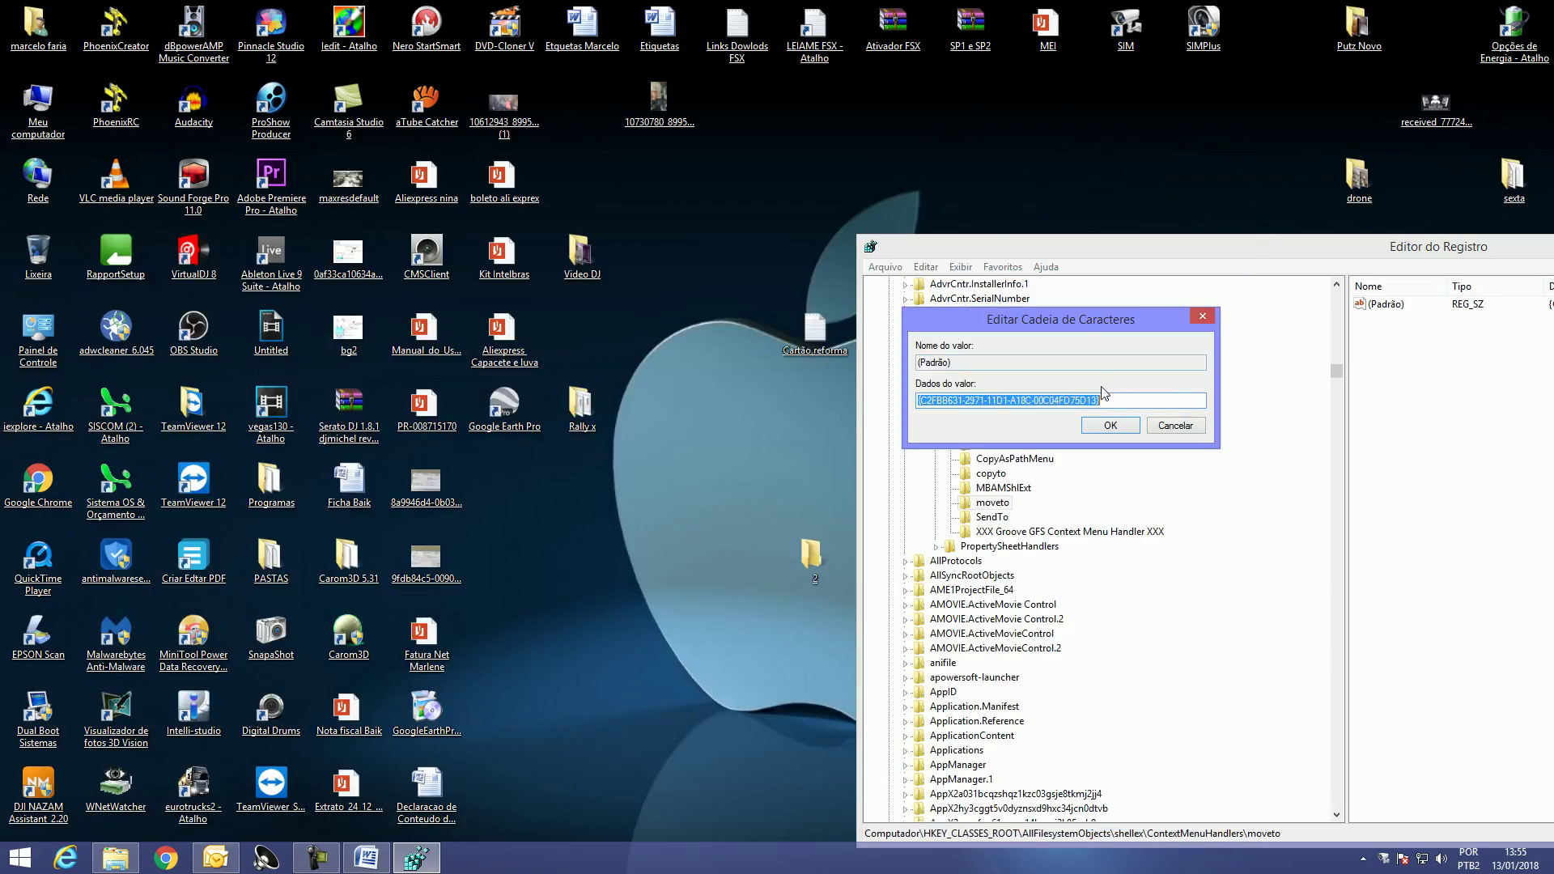
click(1202, 316)
drag(1342, 253, 725, 265)
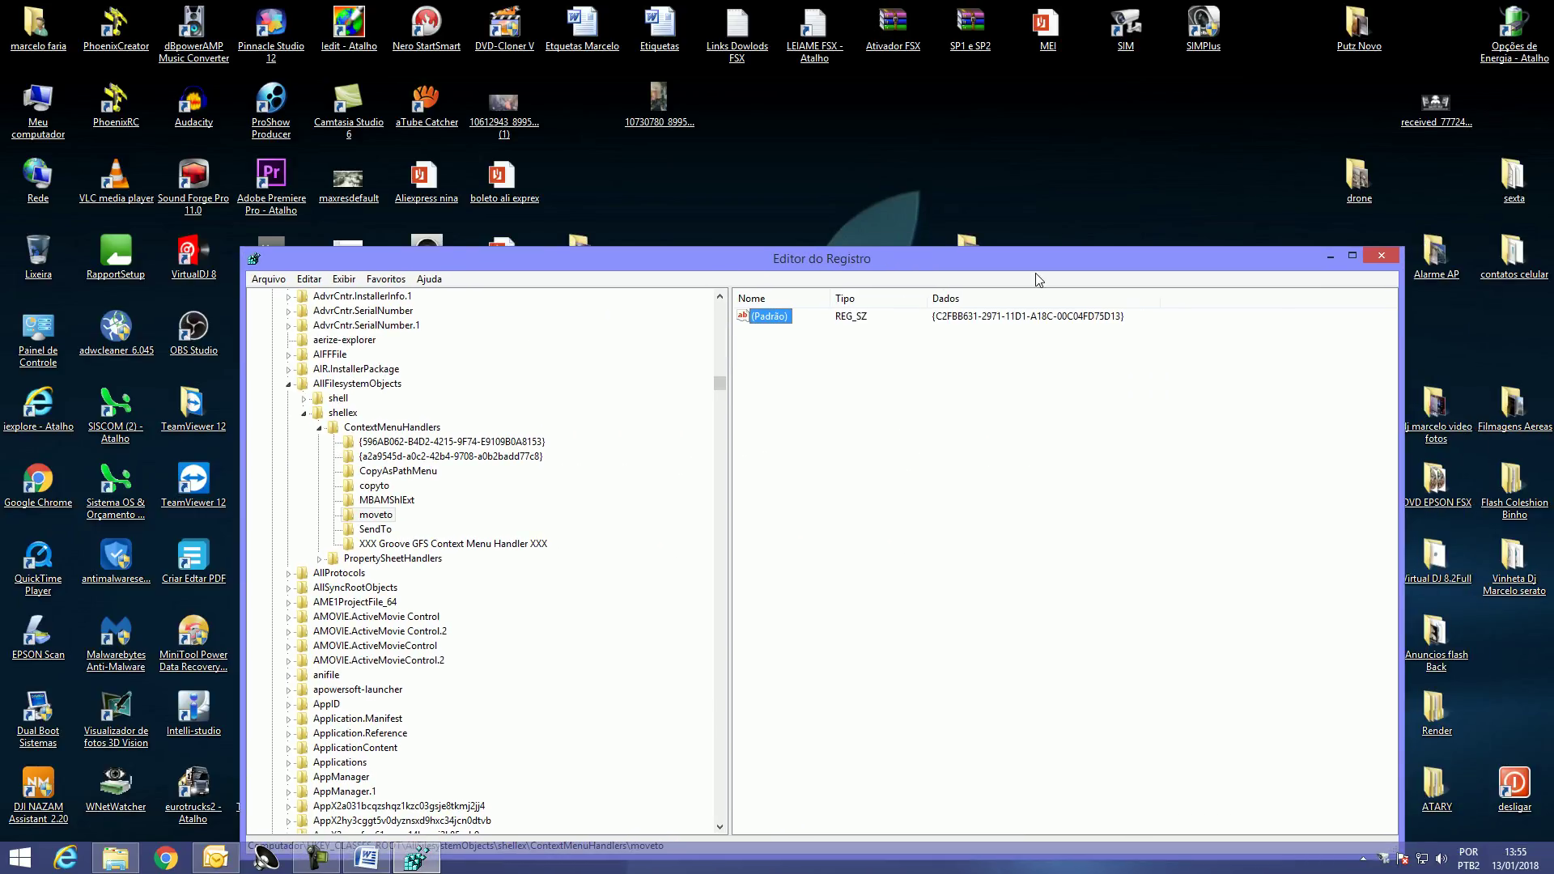
click(1382, 255)
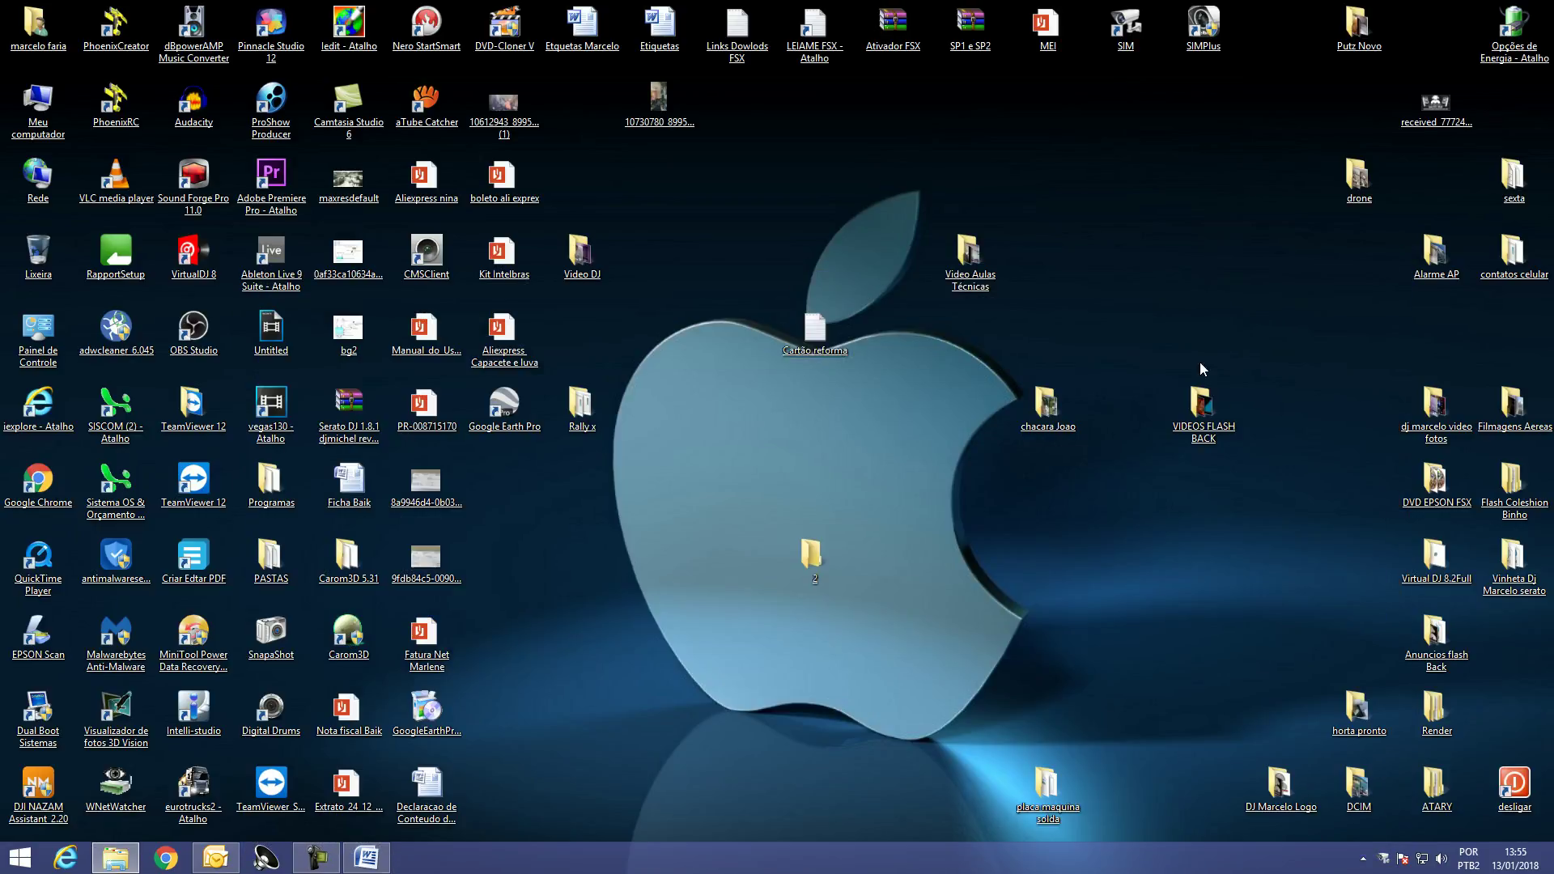
- Delete the existing folder 2 from the desktop and create a new desktop folder named 1
right_click(812, 577)
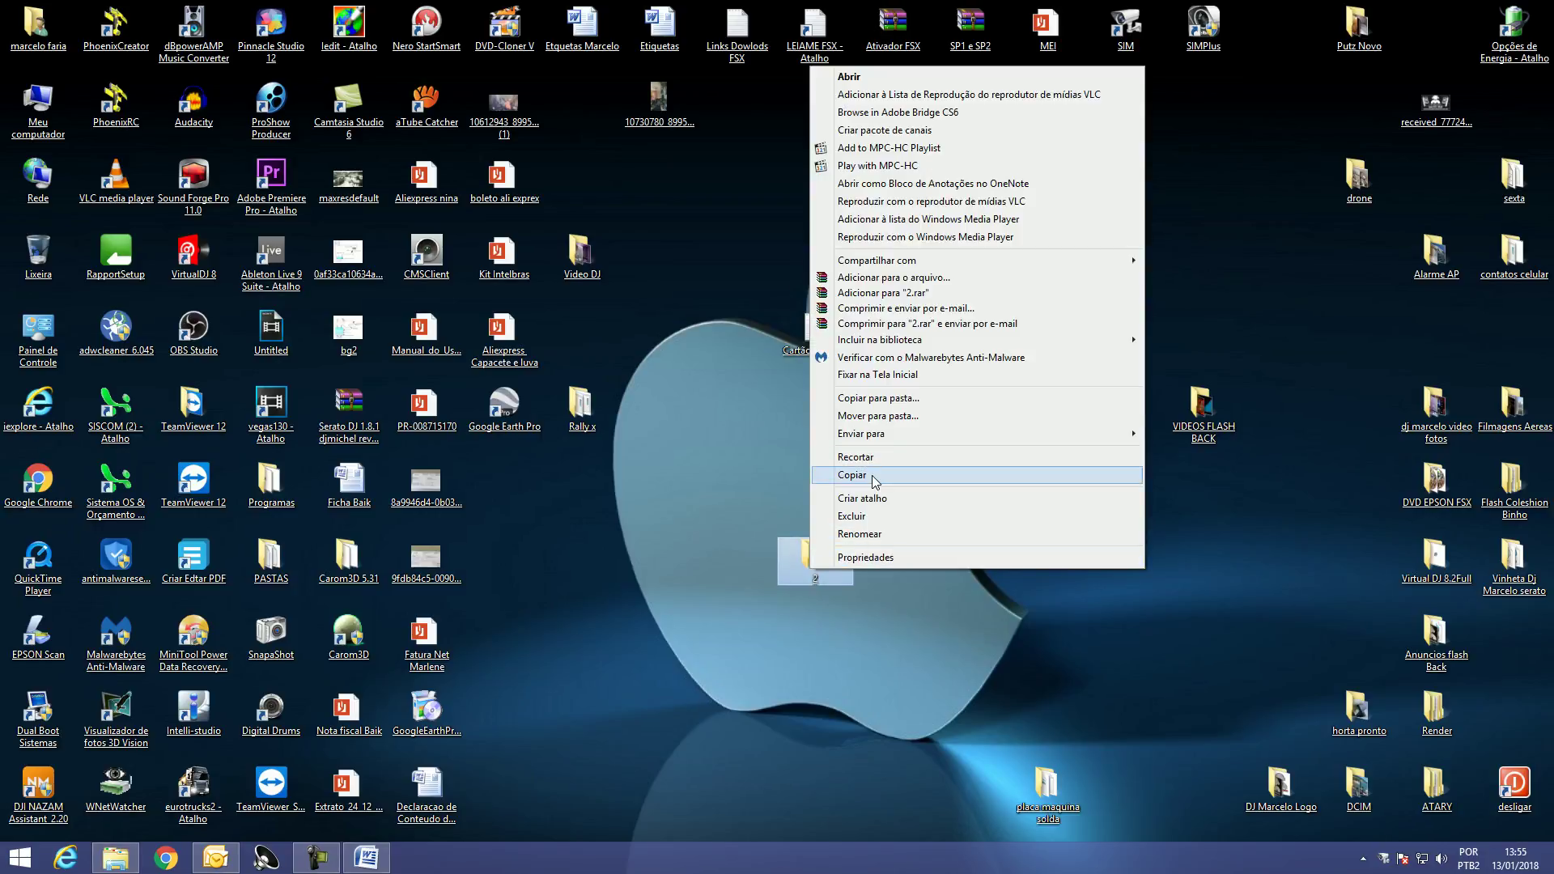
click(882, 511)
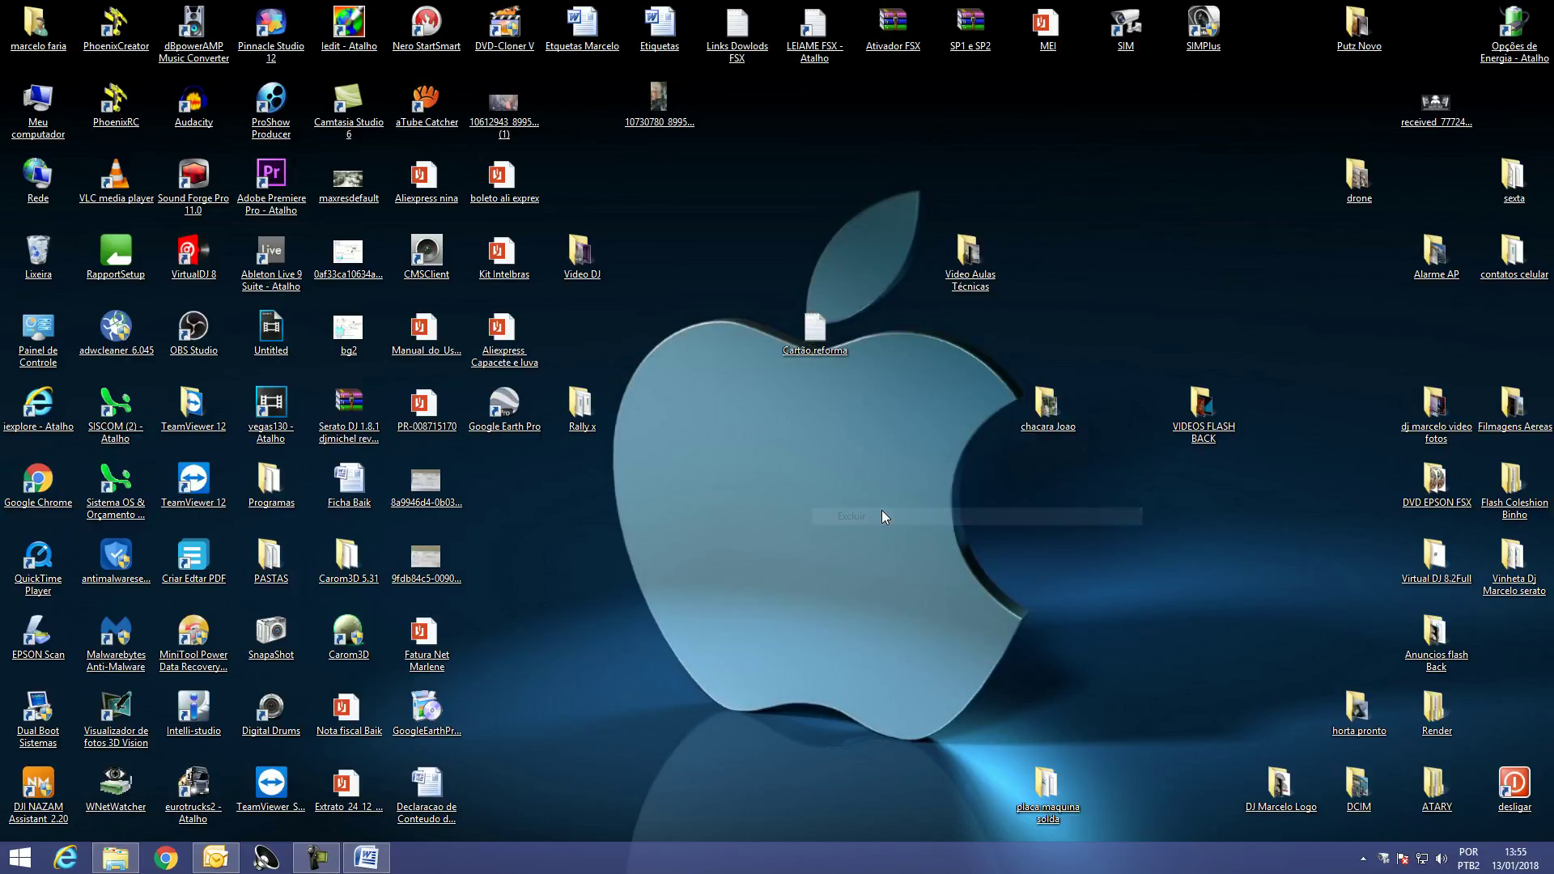
right_click(646, 539)
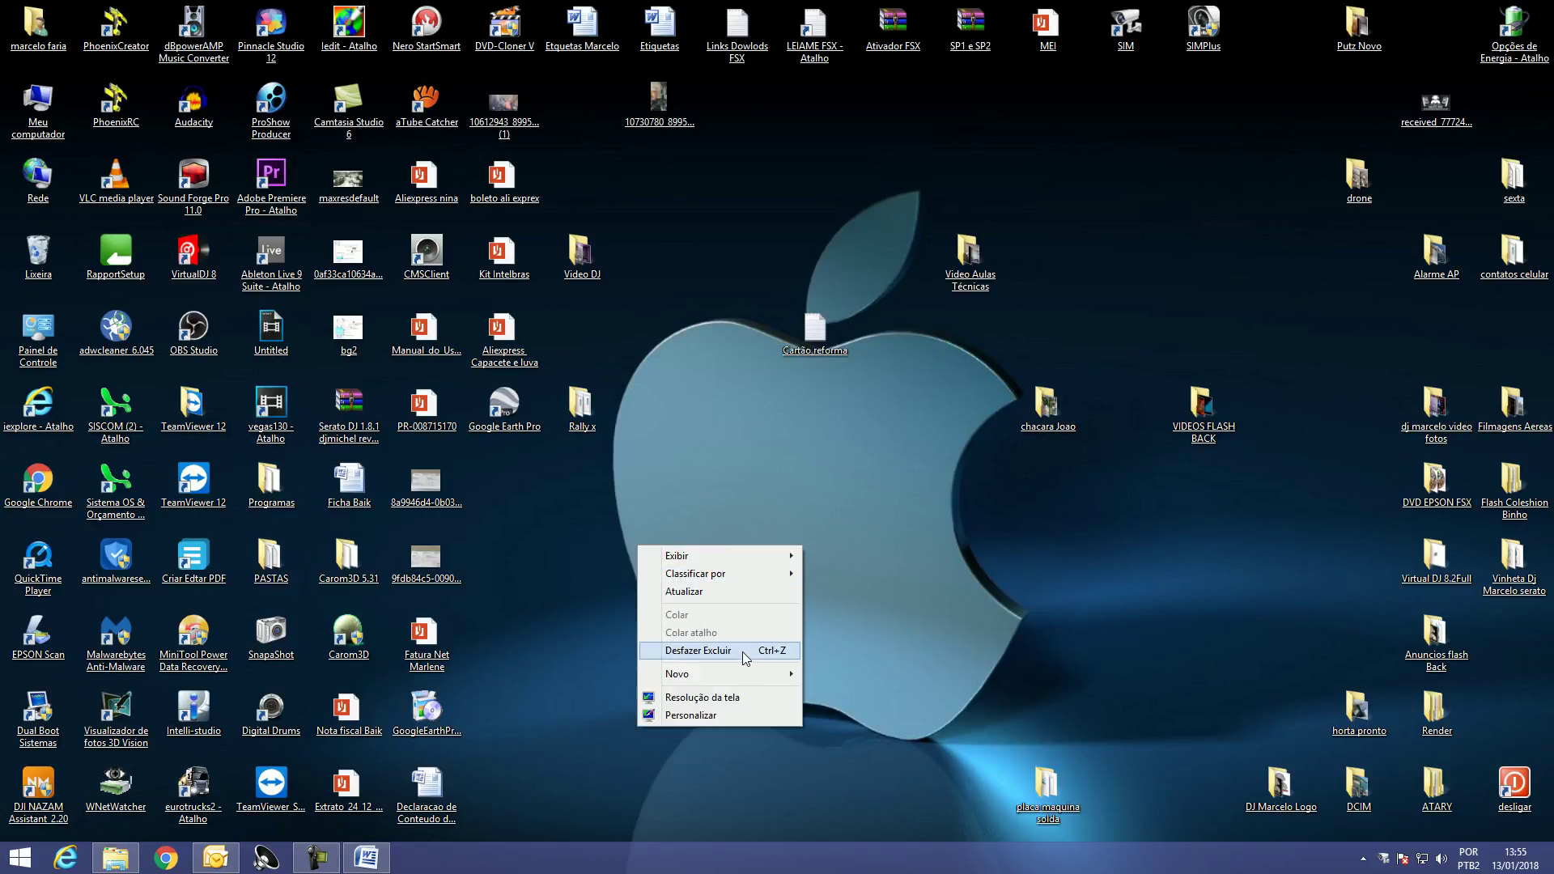
mouse_move(751, 674)
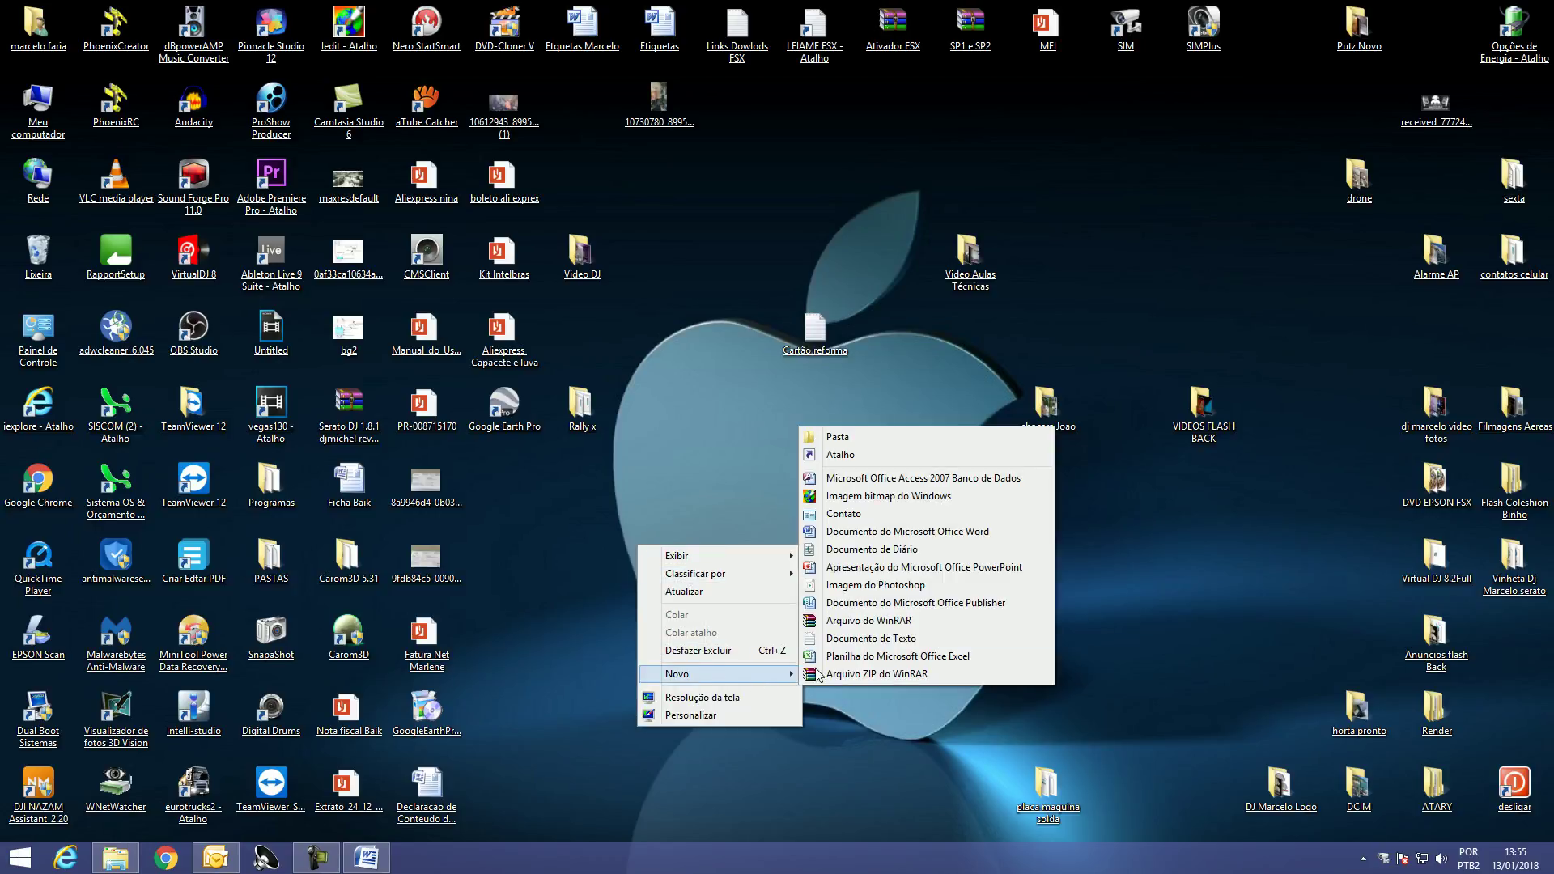
click(841, 439)
text(1)
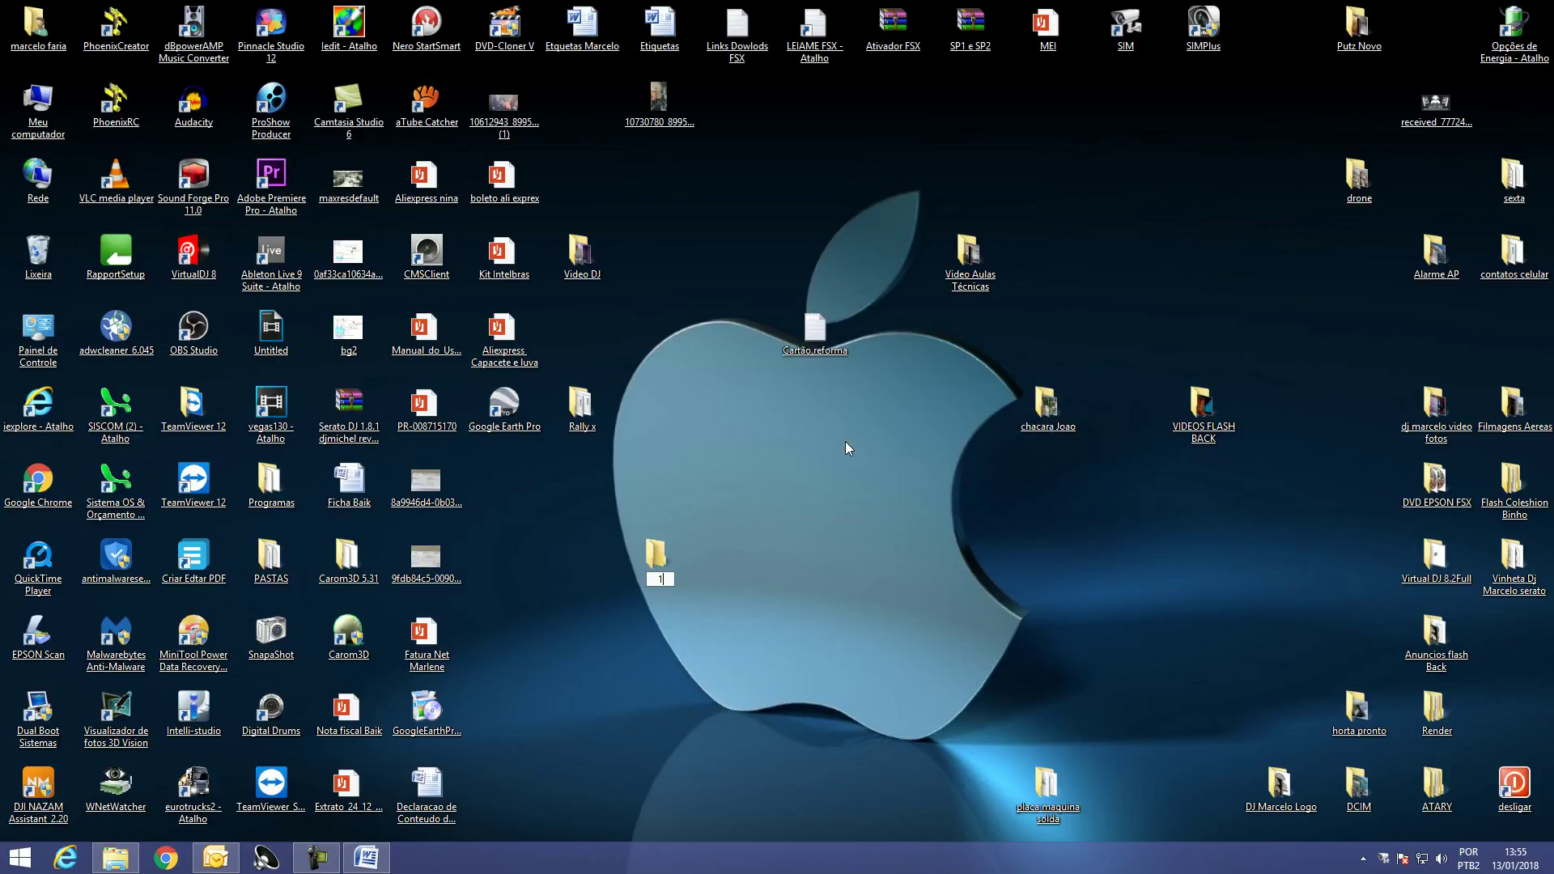
- Create another desktop folder named 2 beside folder 1
right_click(794, 531)
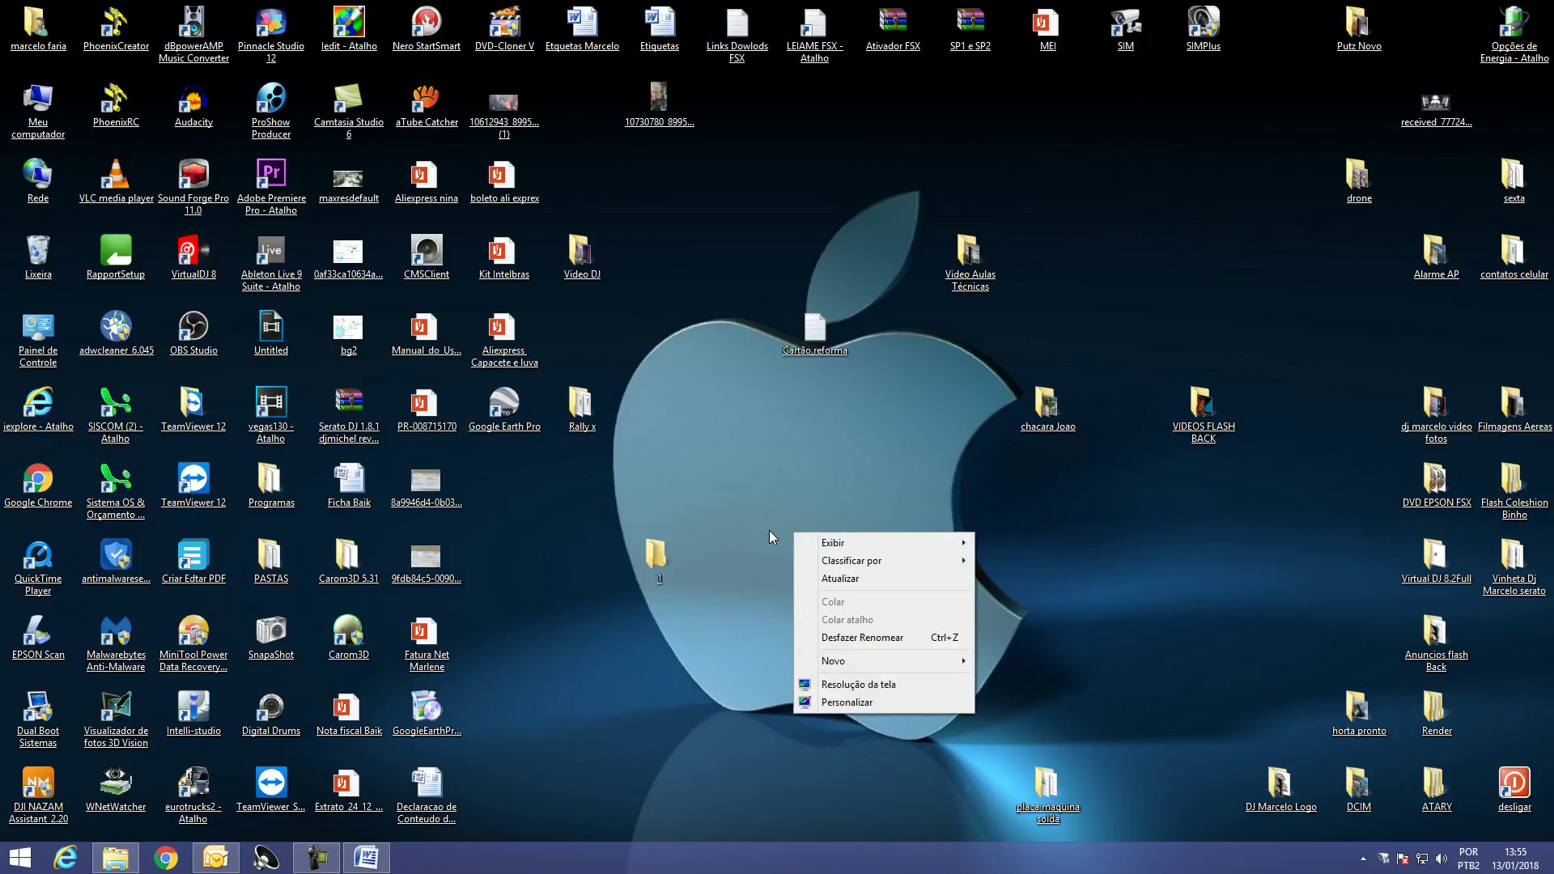
mouse_move(911, 662)
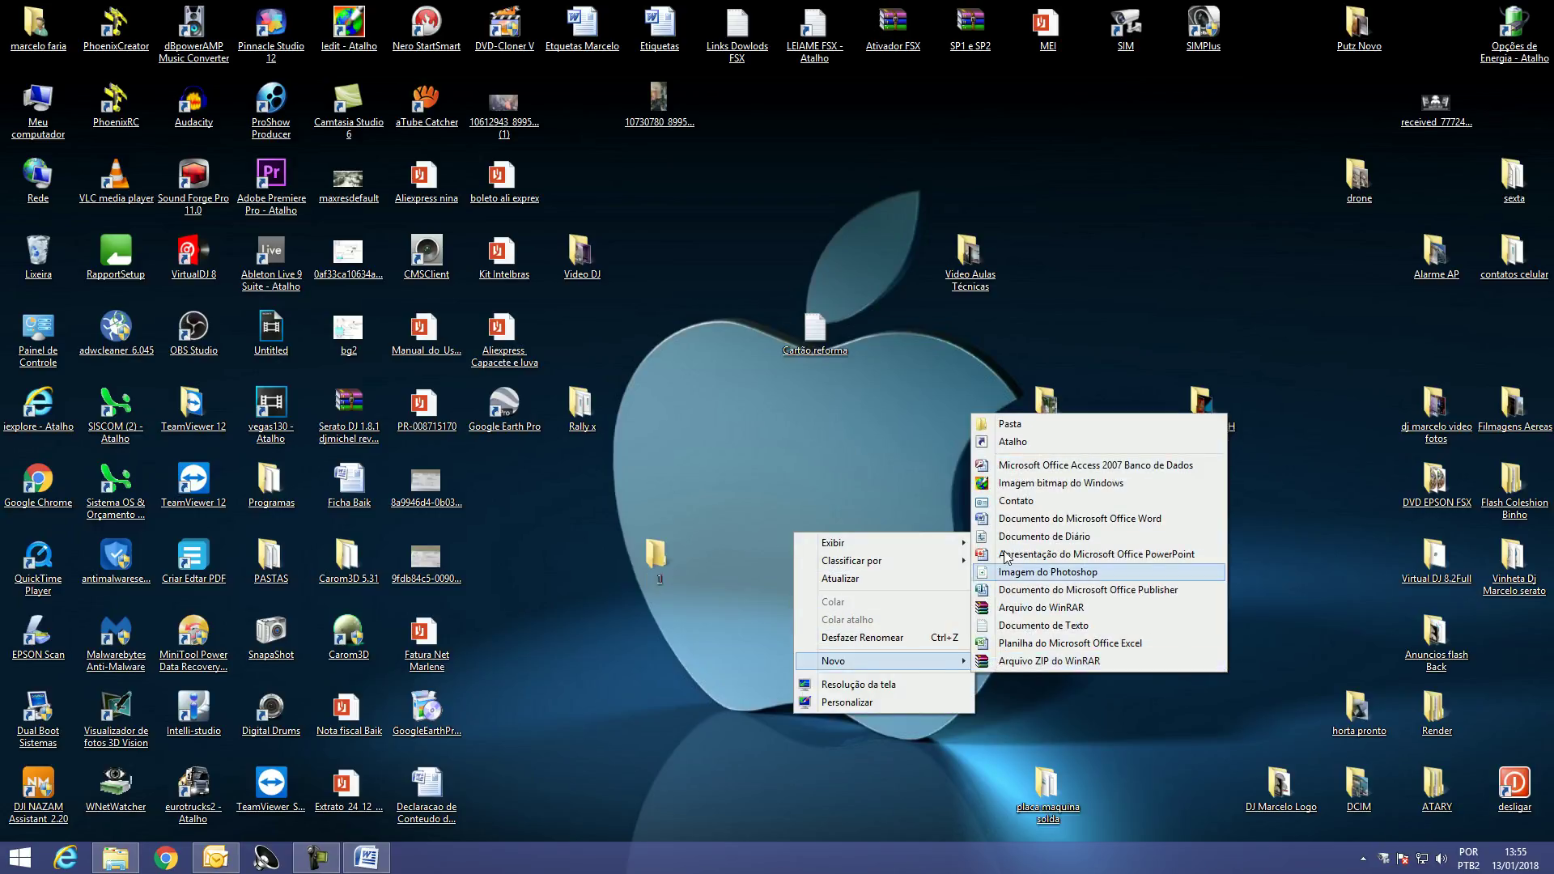
click(1008, 425)
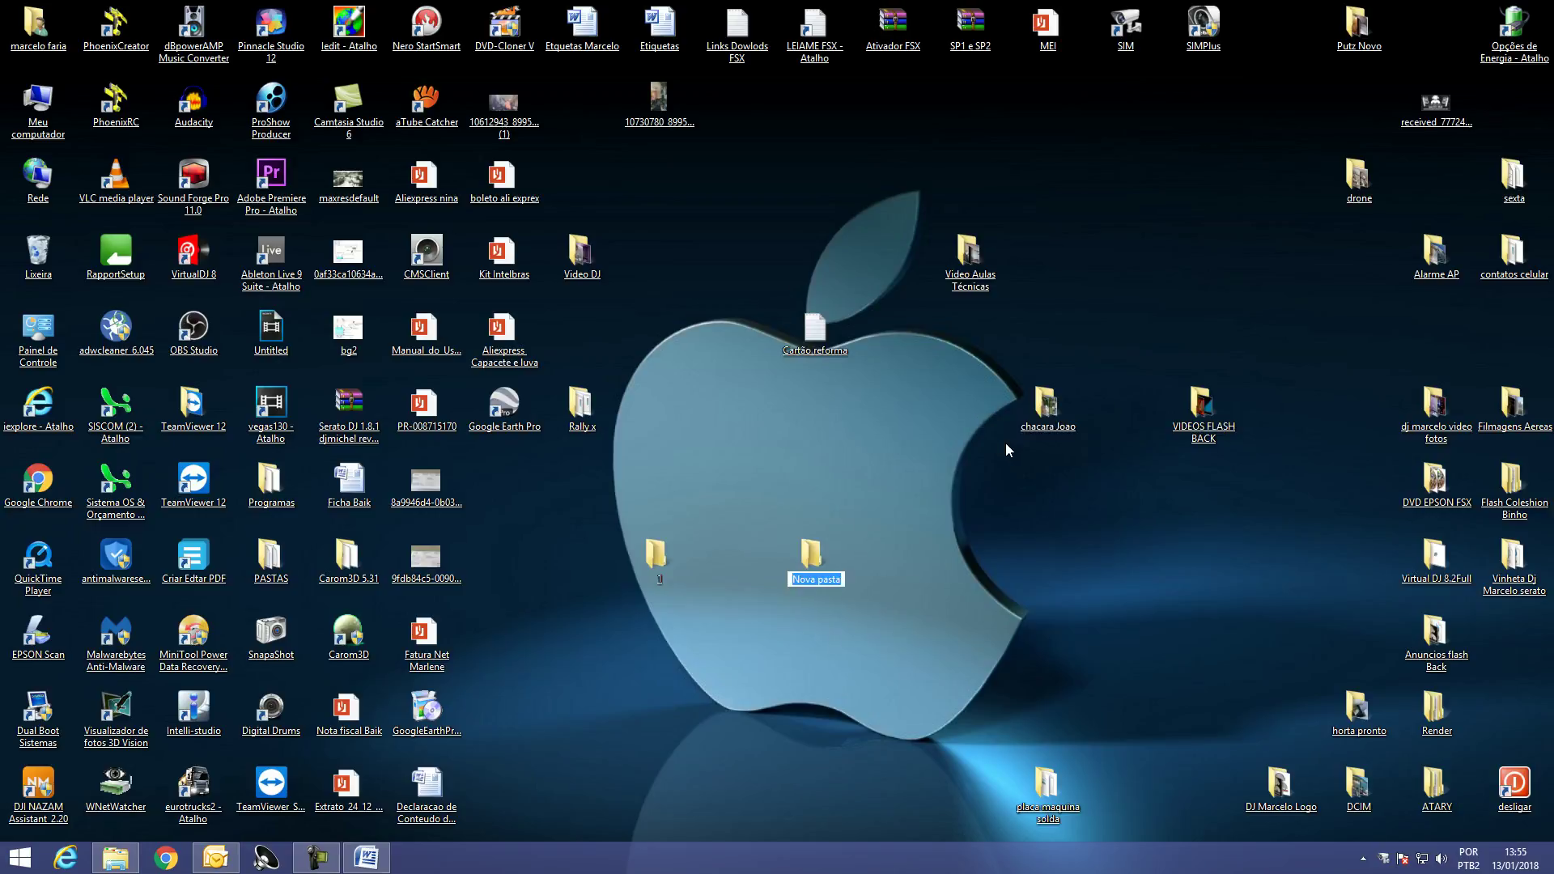
text(2)
- Copy the desktop image 10730780_8995... together with the selected folder 2, and paste them into folder 1
right_click(649, 110)
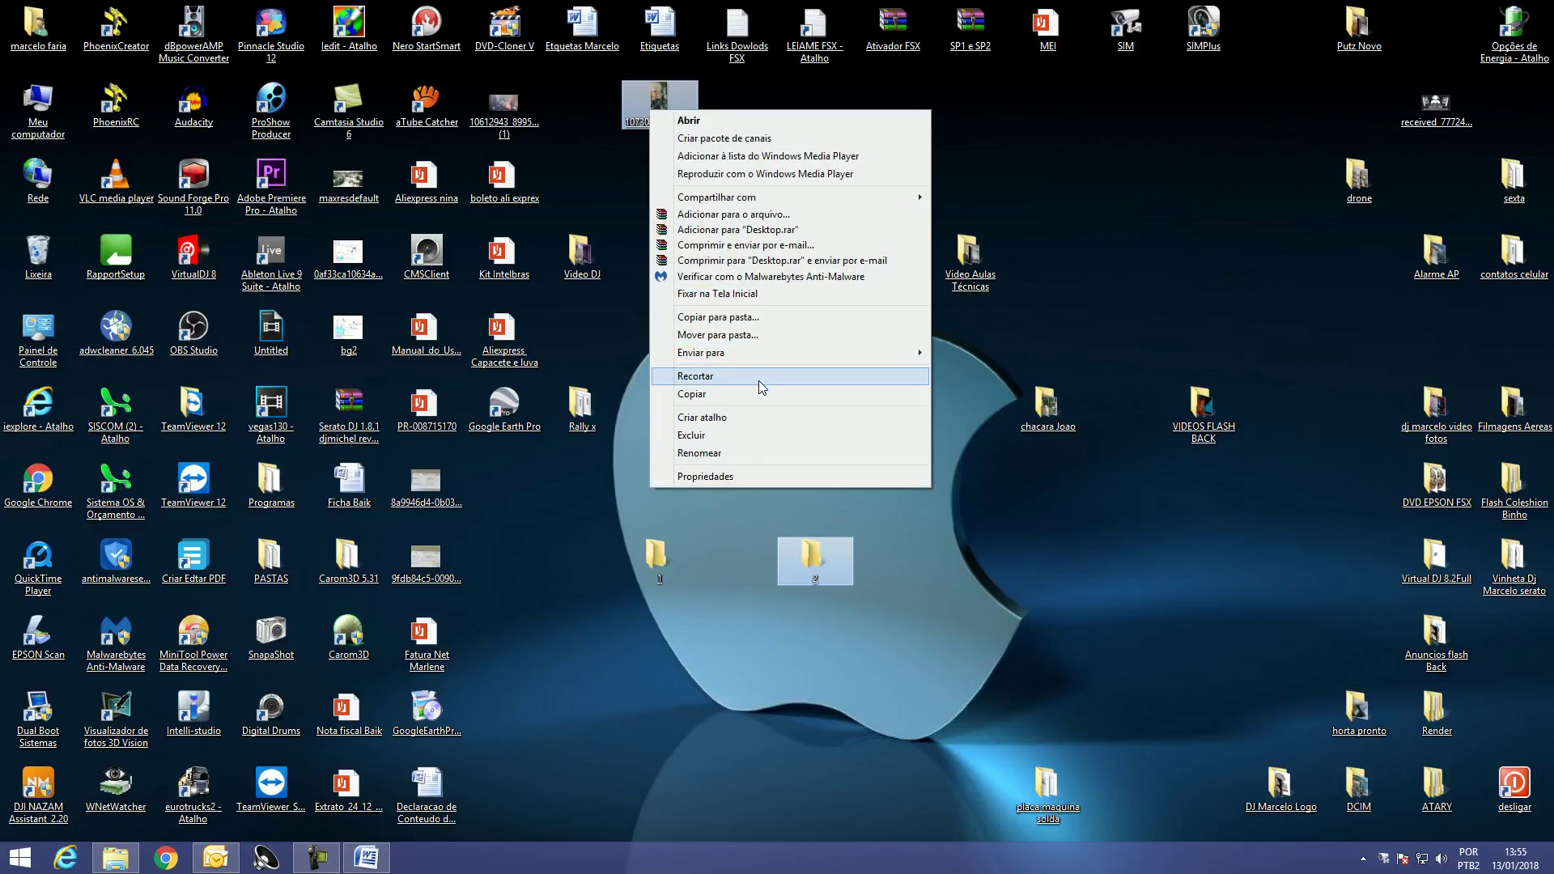
click(738, 397)
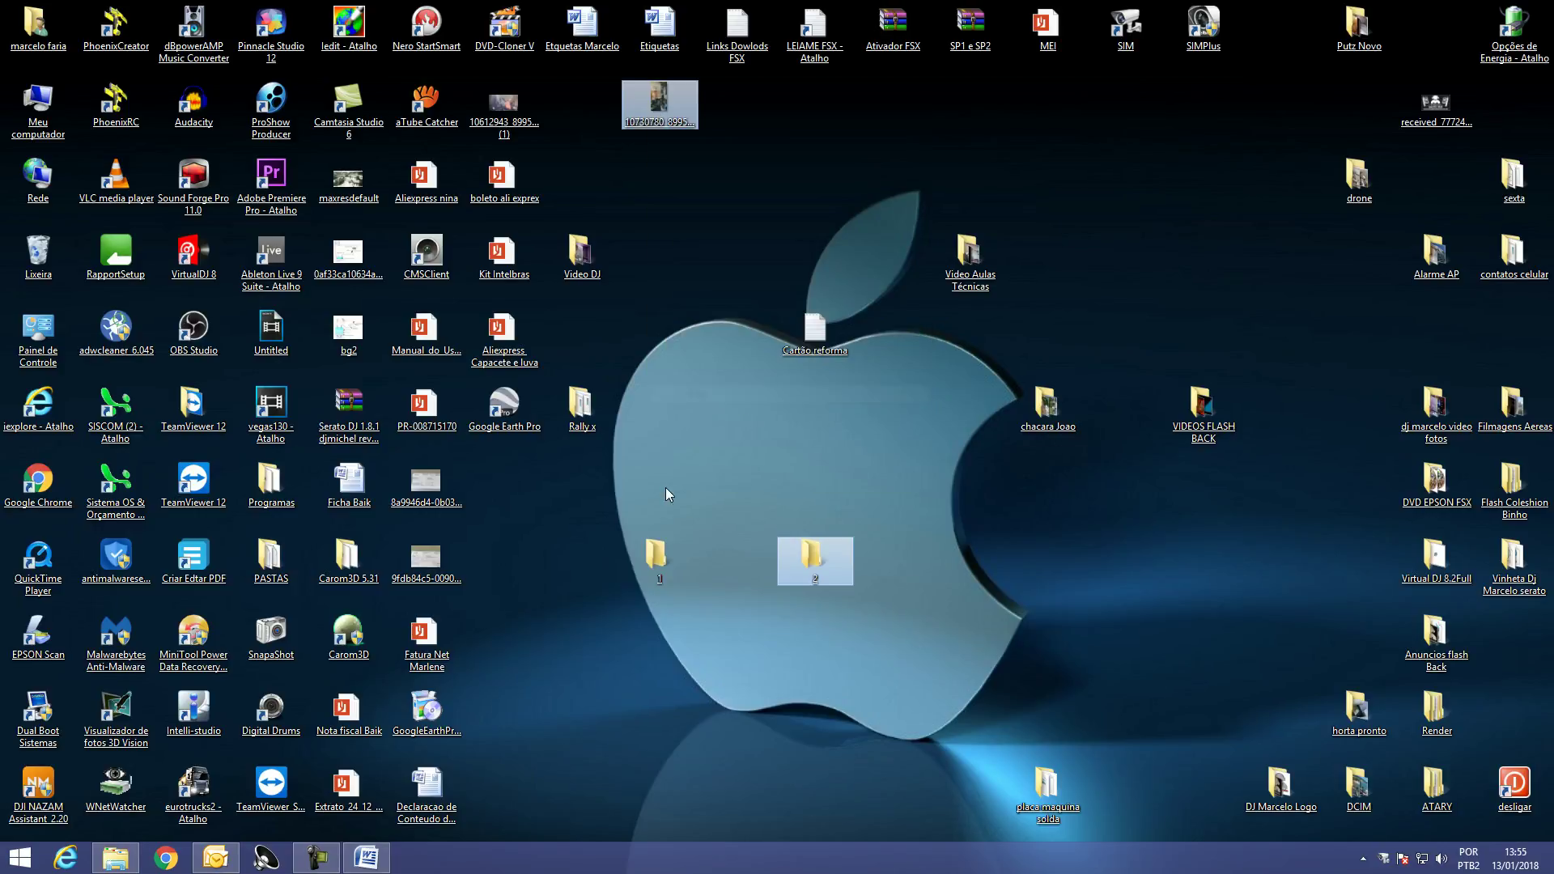
double_click(658, 559)
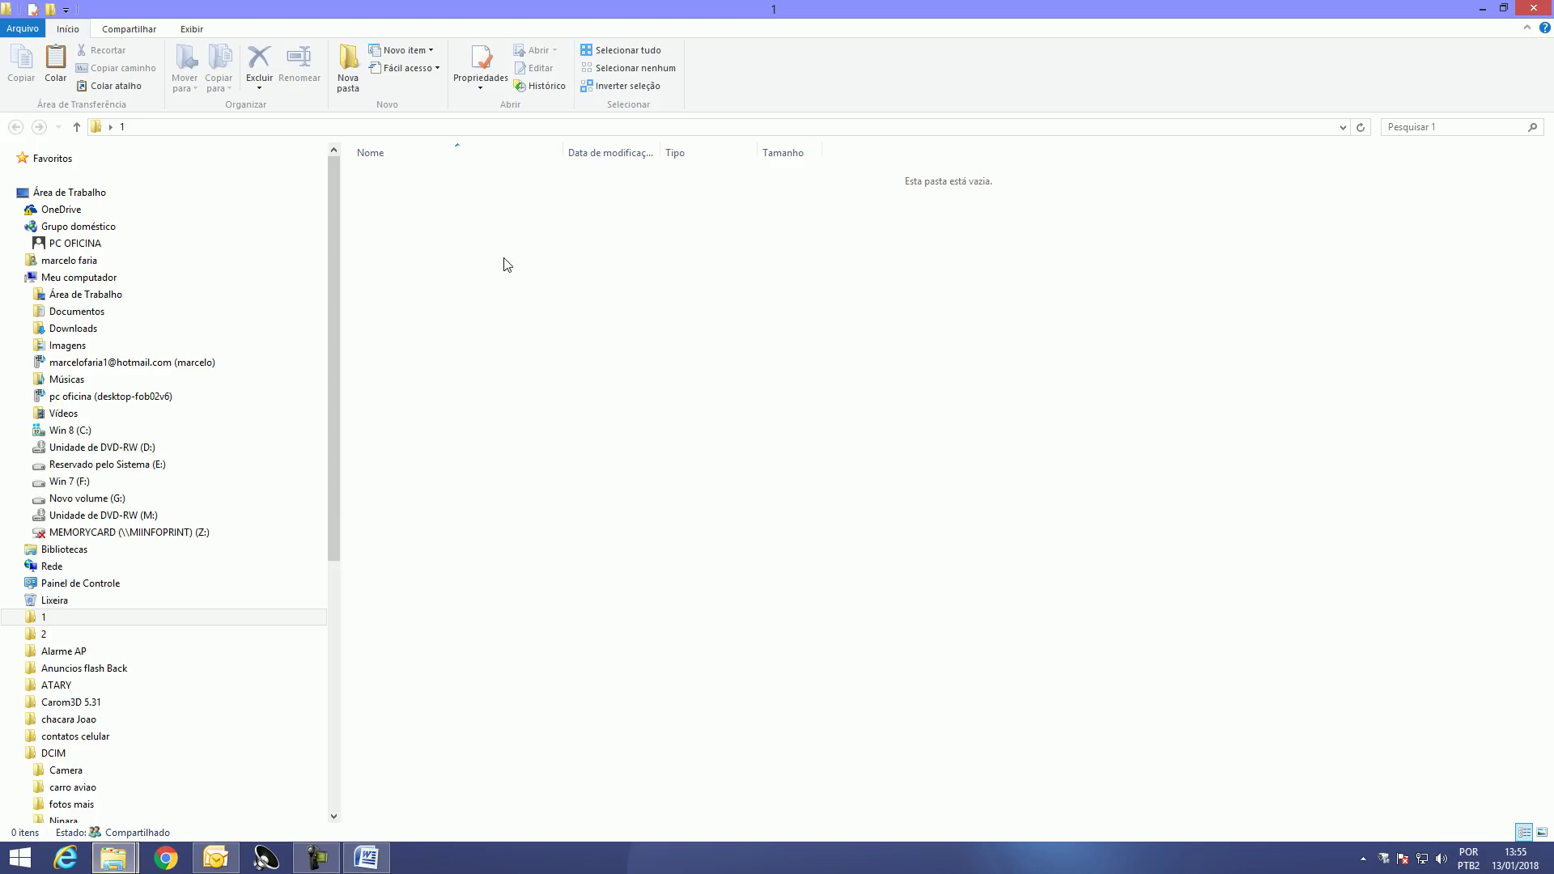
right_click(503, 257)
click(565, 365)
click(799, 387)
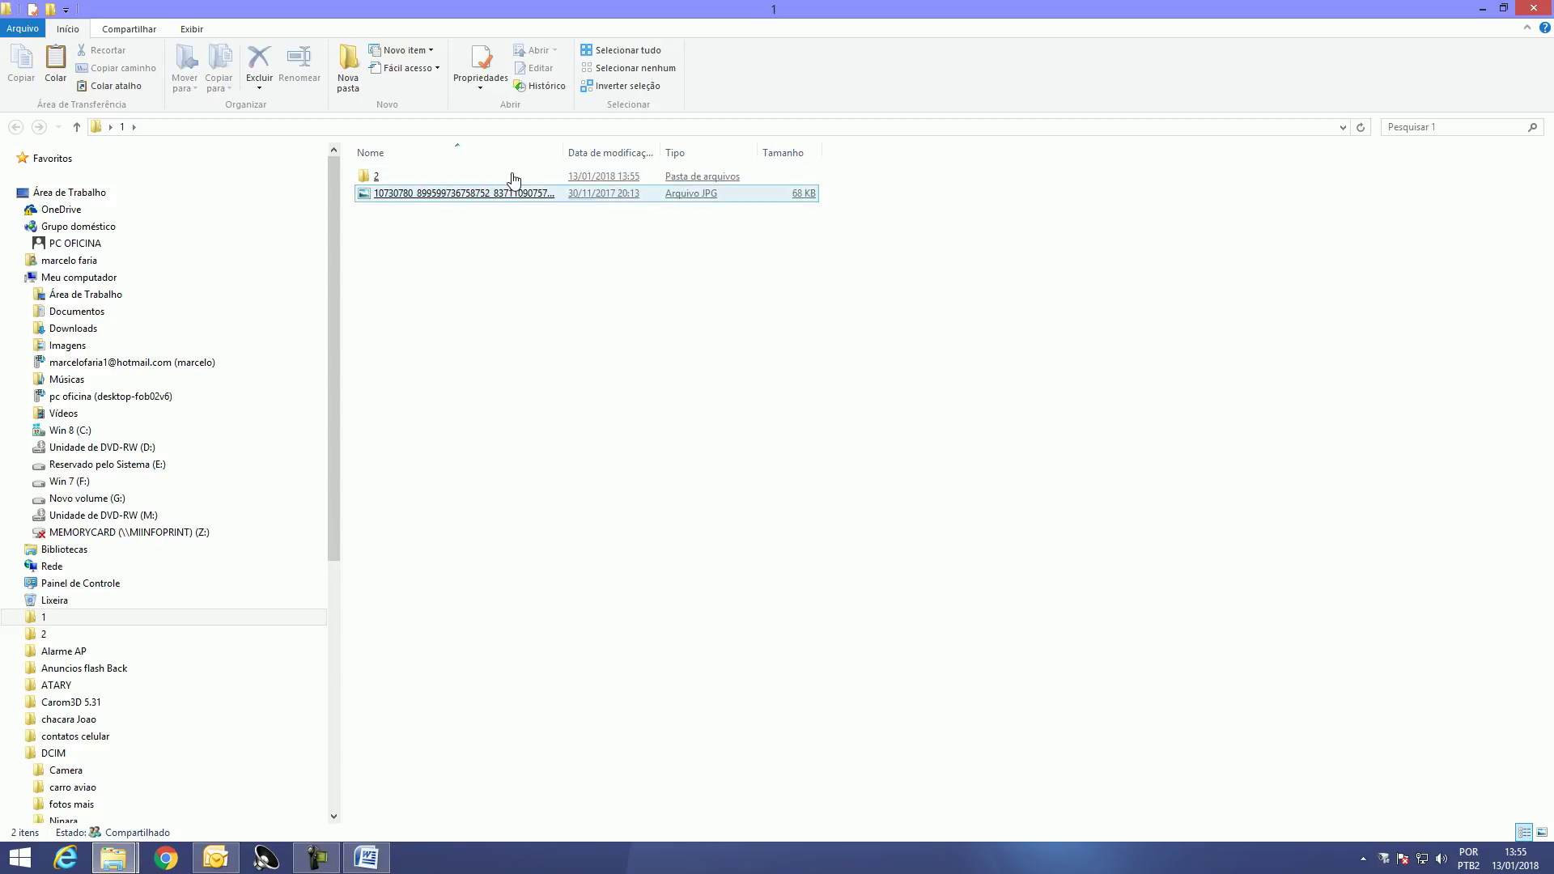
- Check the copy of folder 2 inside folder 1, delete that copy, and minimize the folder window
double_click(465, 178)
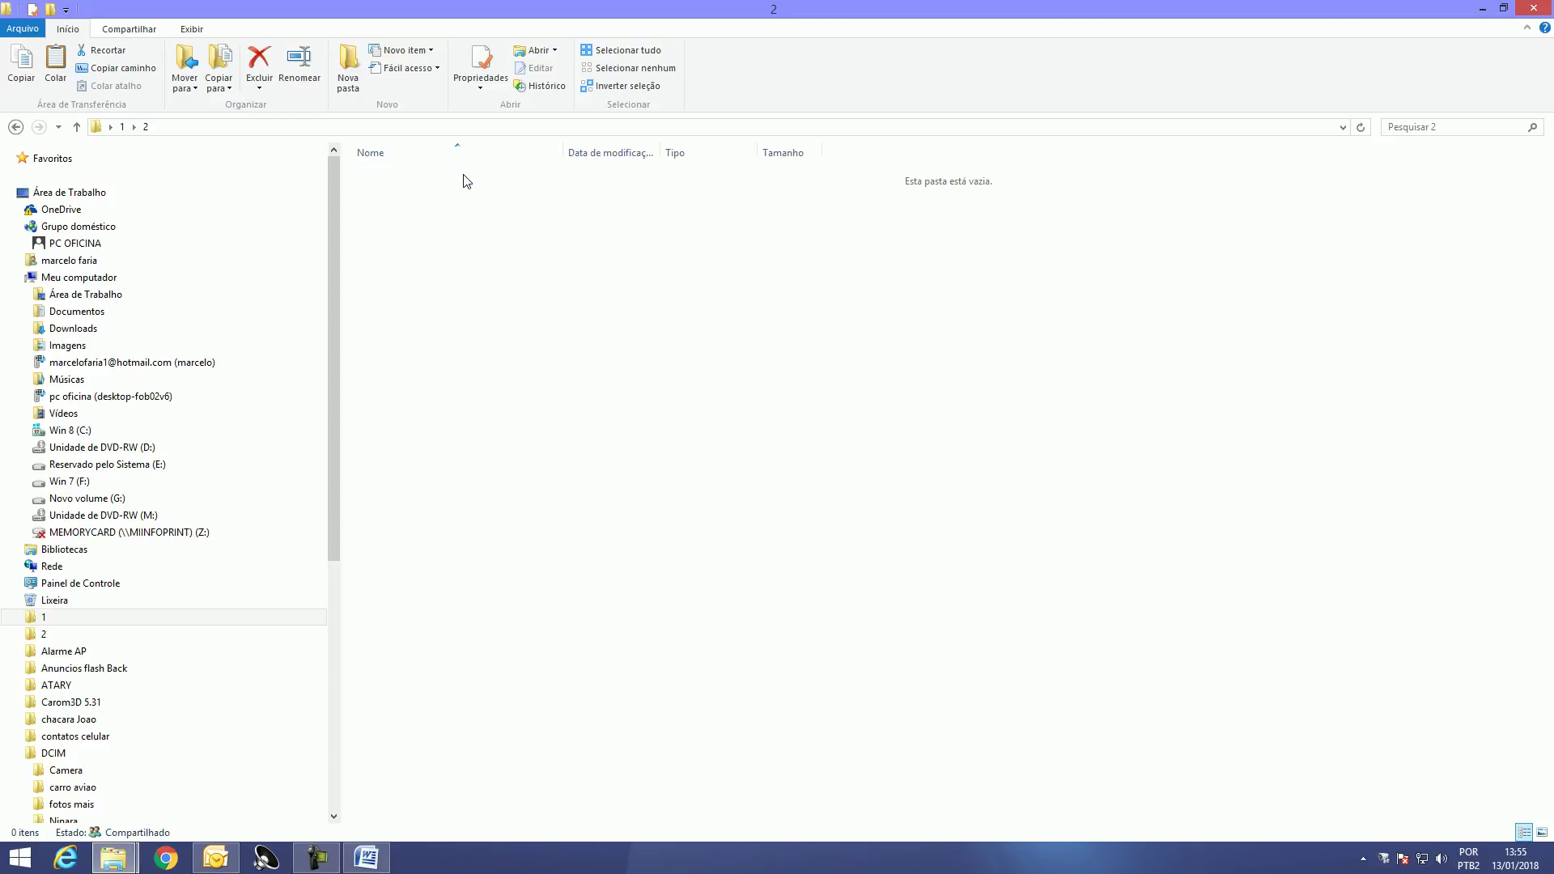
click(15, 126)
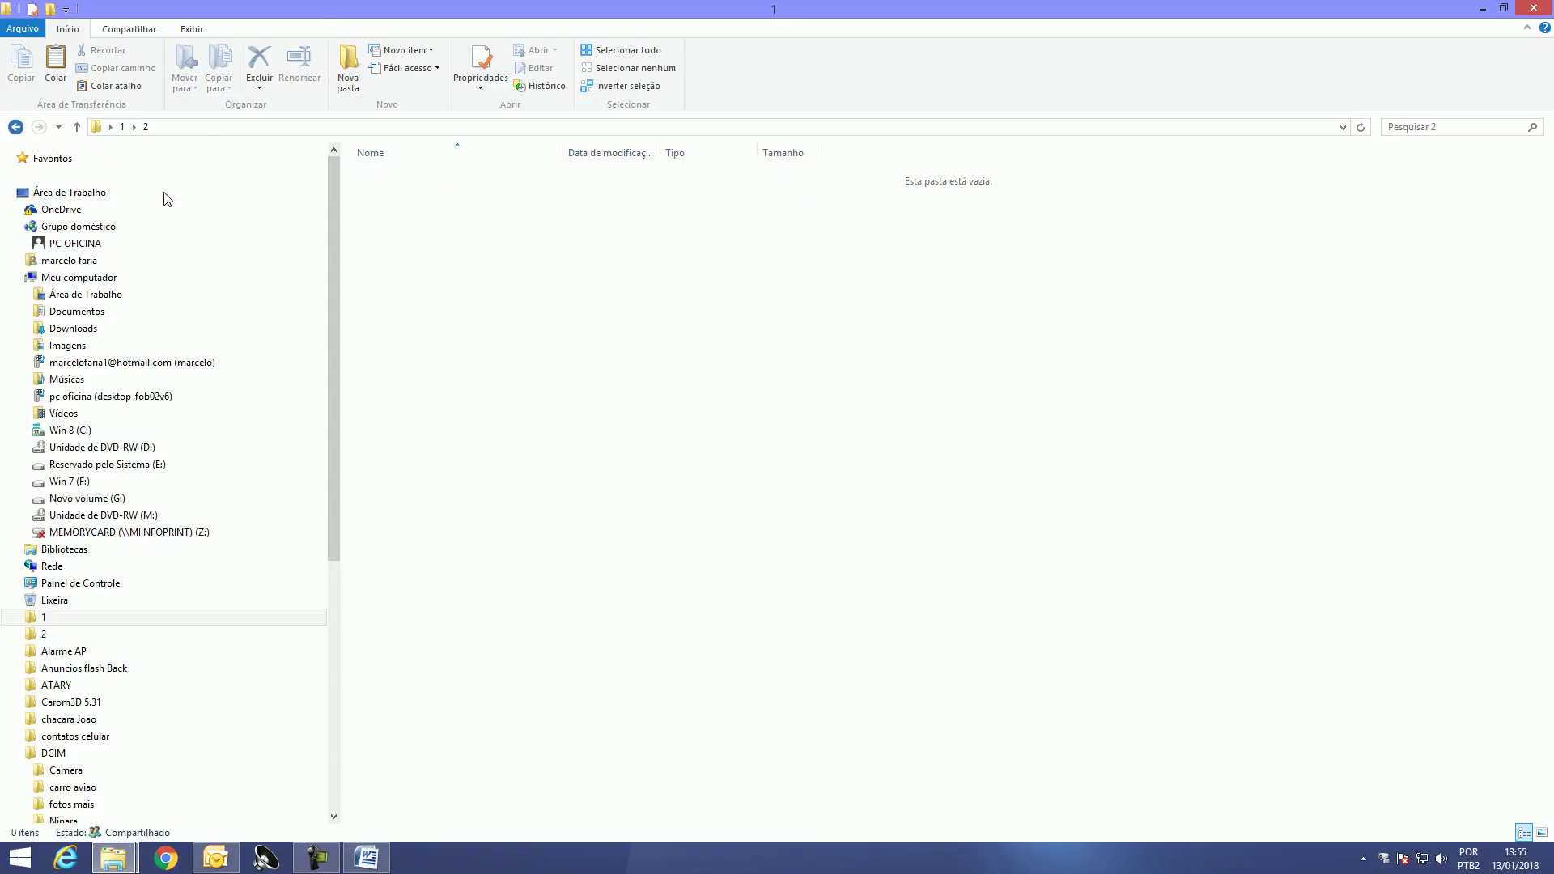
click(398, 222)
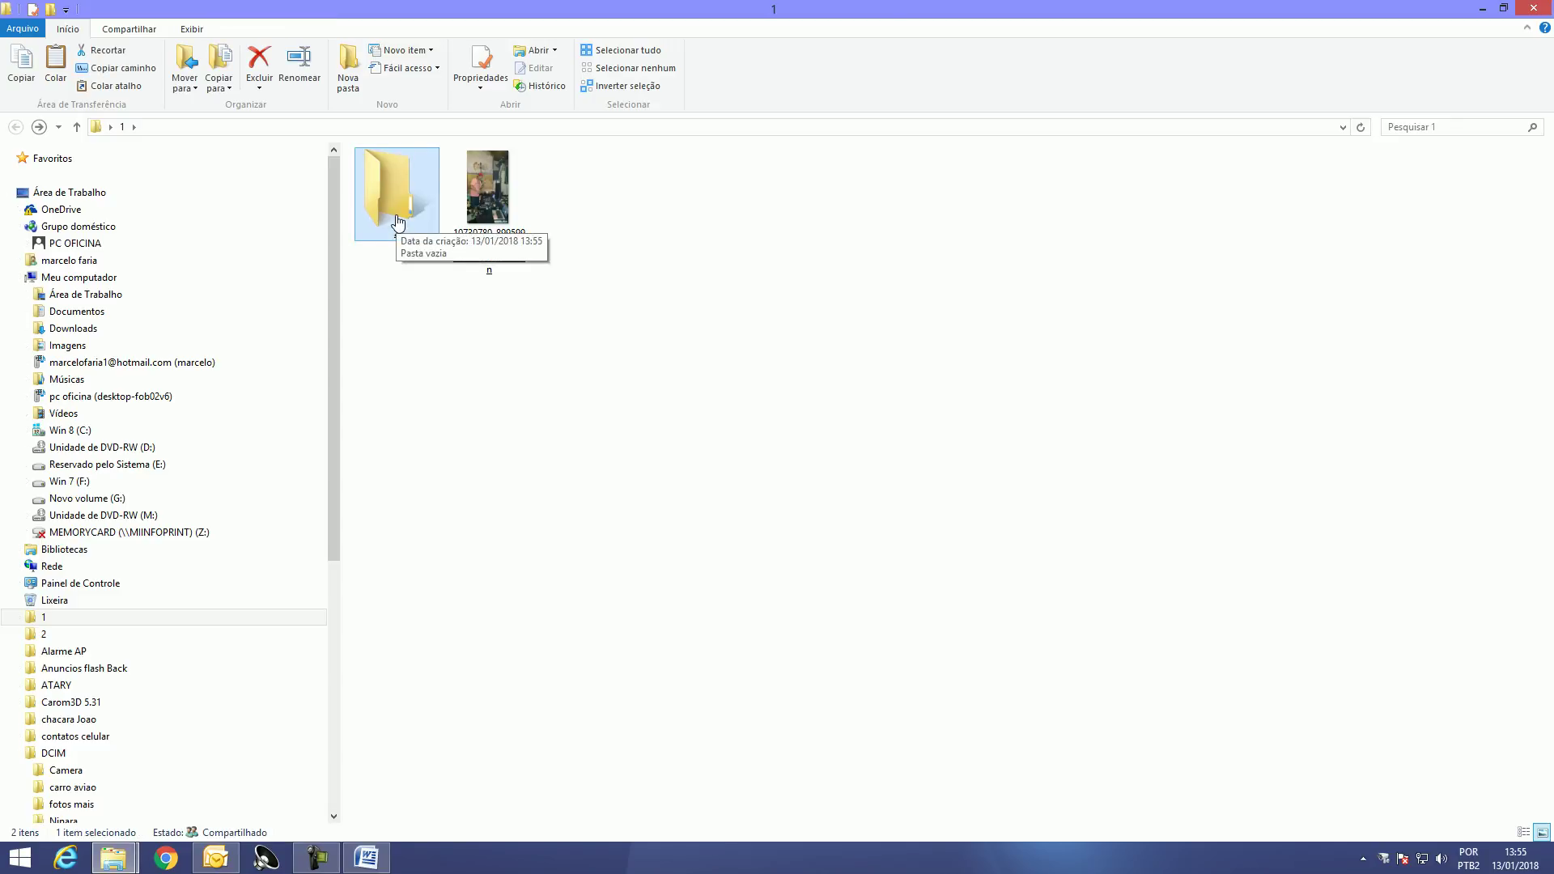
key(Delete)
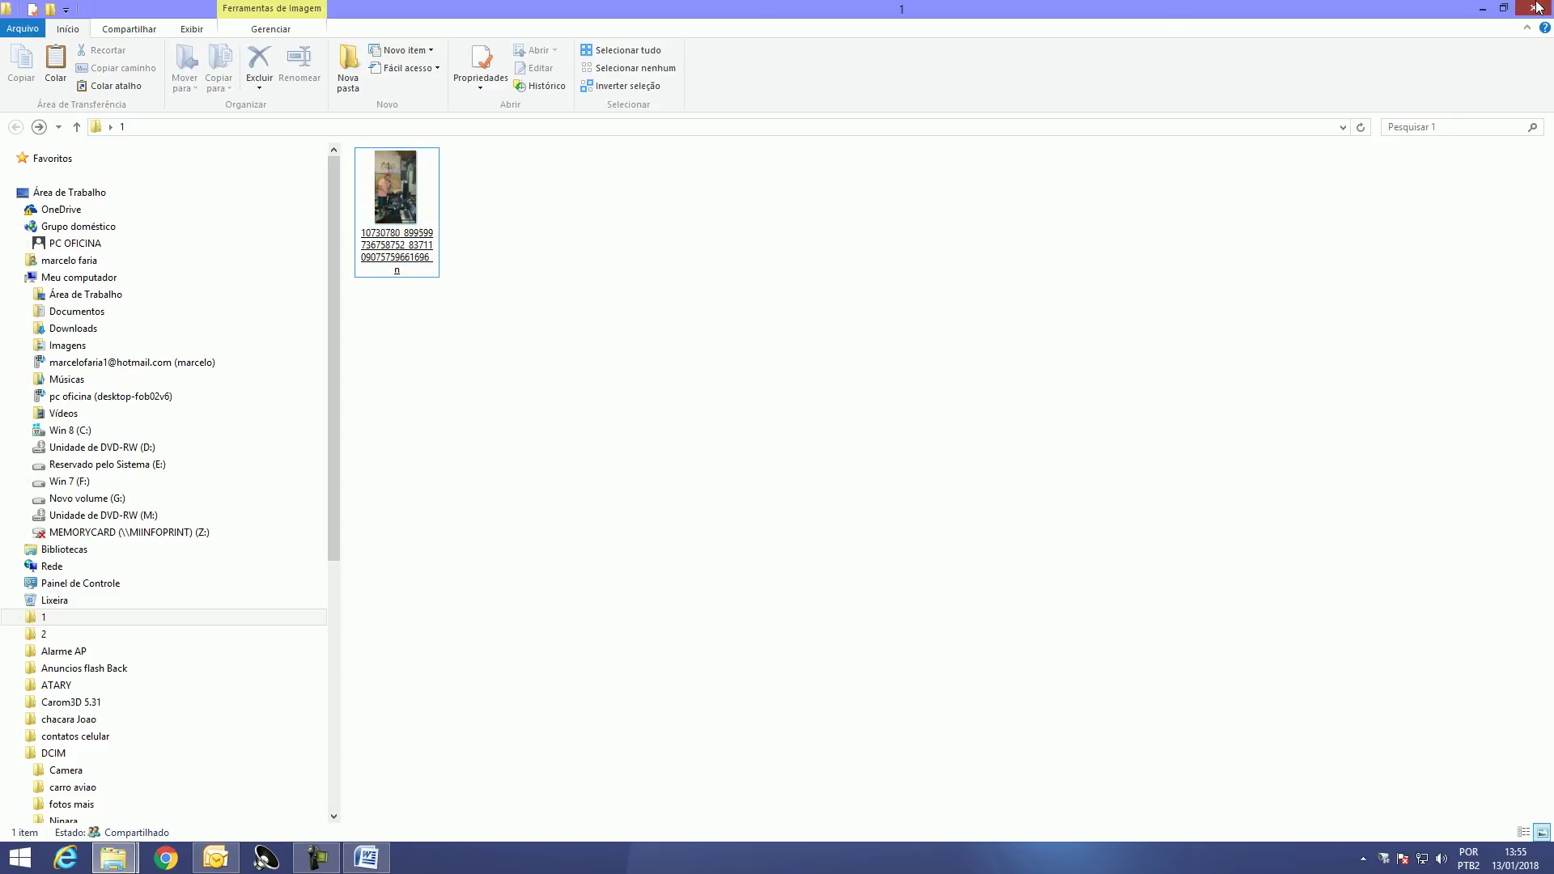
click(1483, 9)
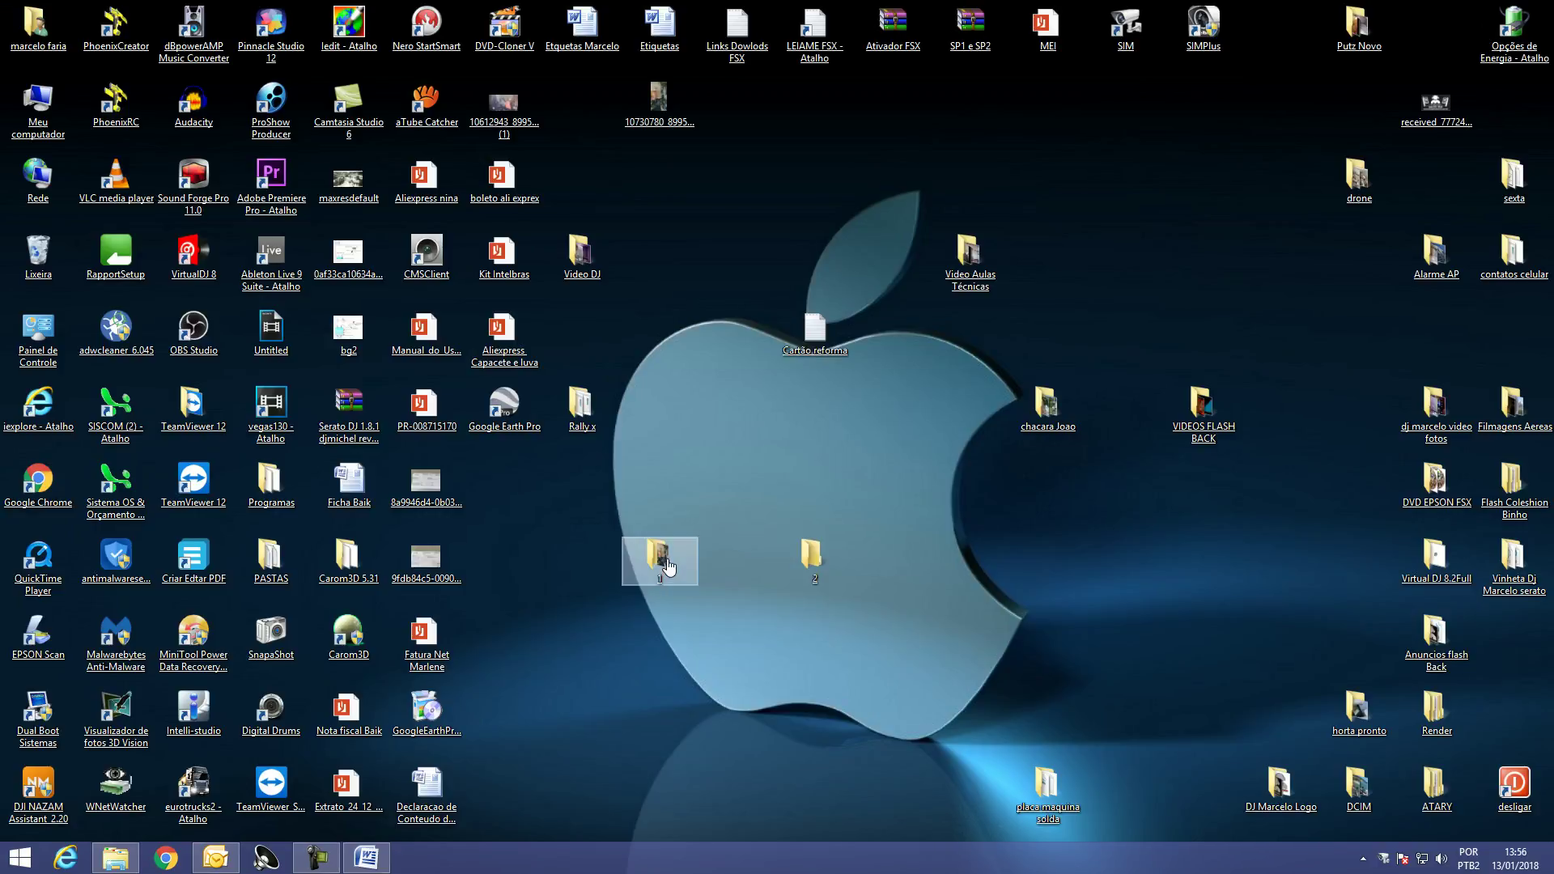
- Move the image in folder 1 to the desktop folder 2 using the Mover para pasta command
click(686, 570)
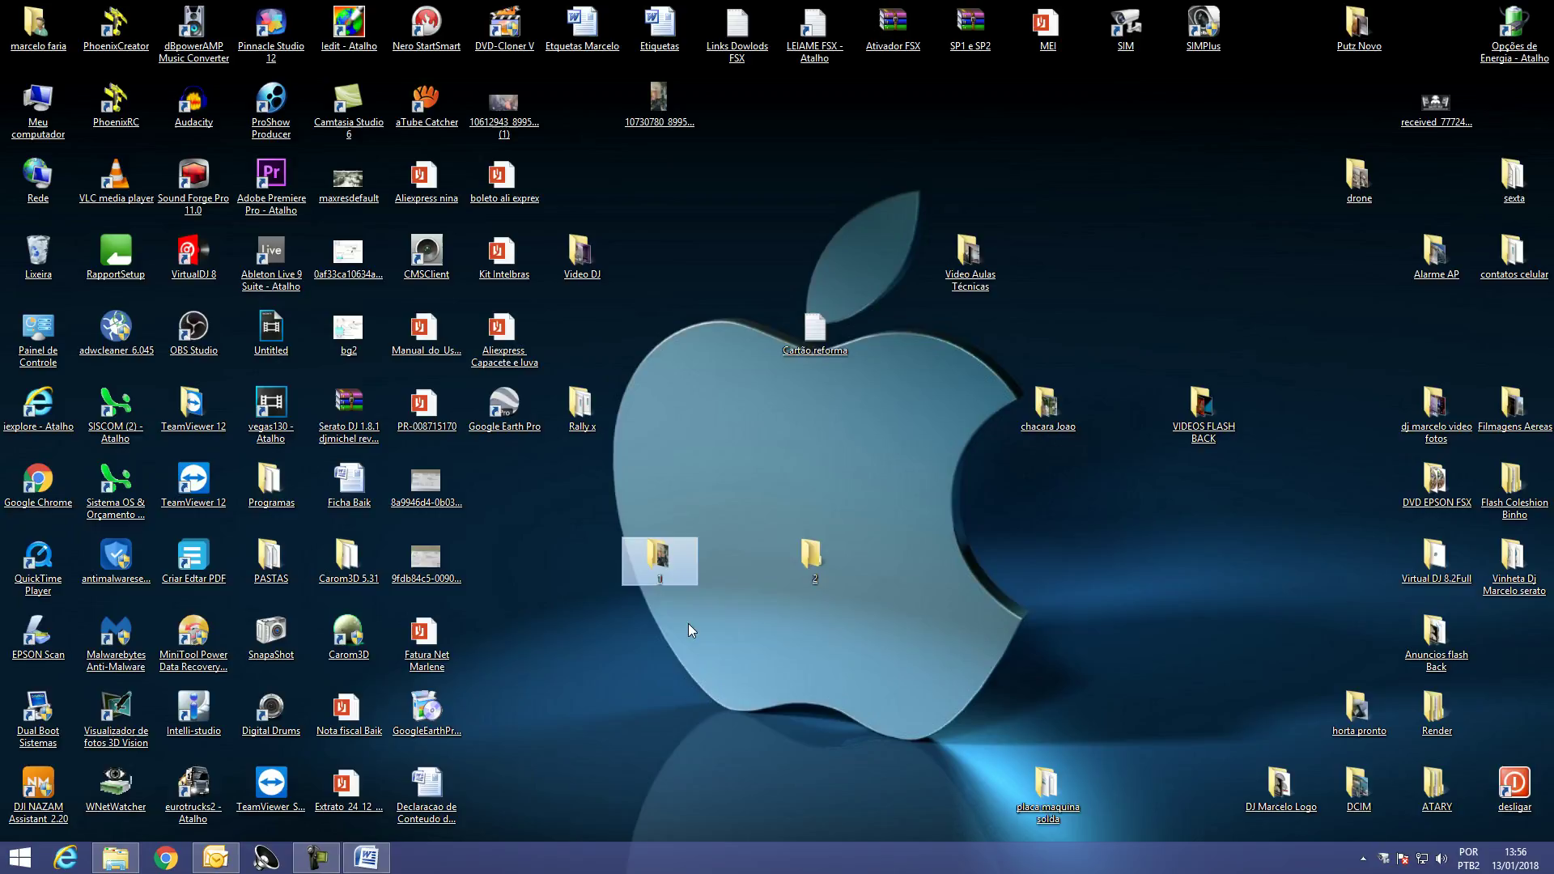
double_click(675, 567)
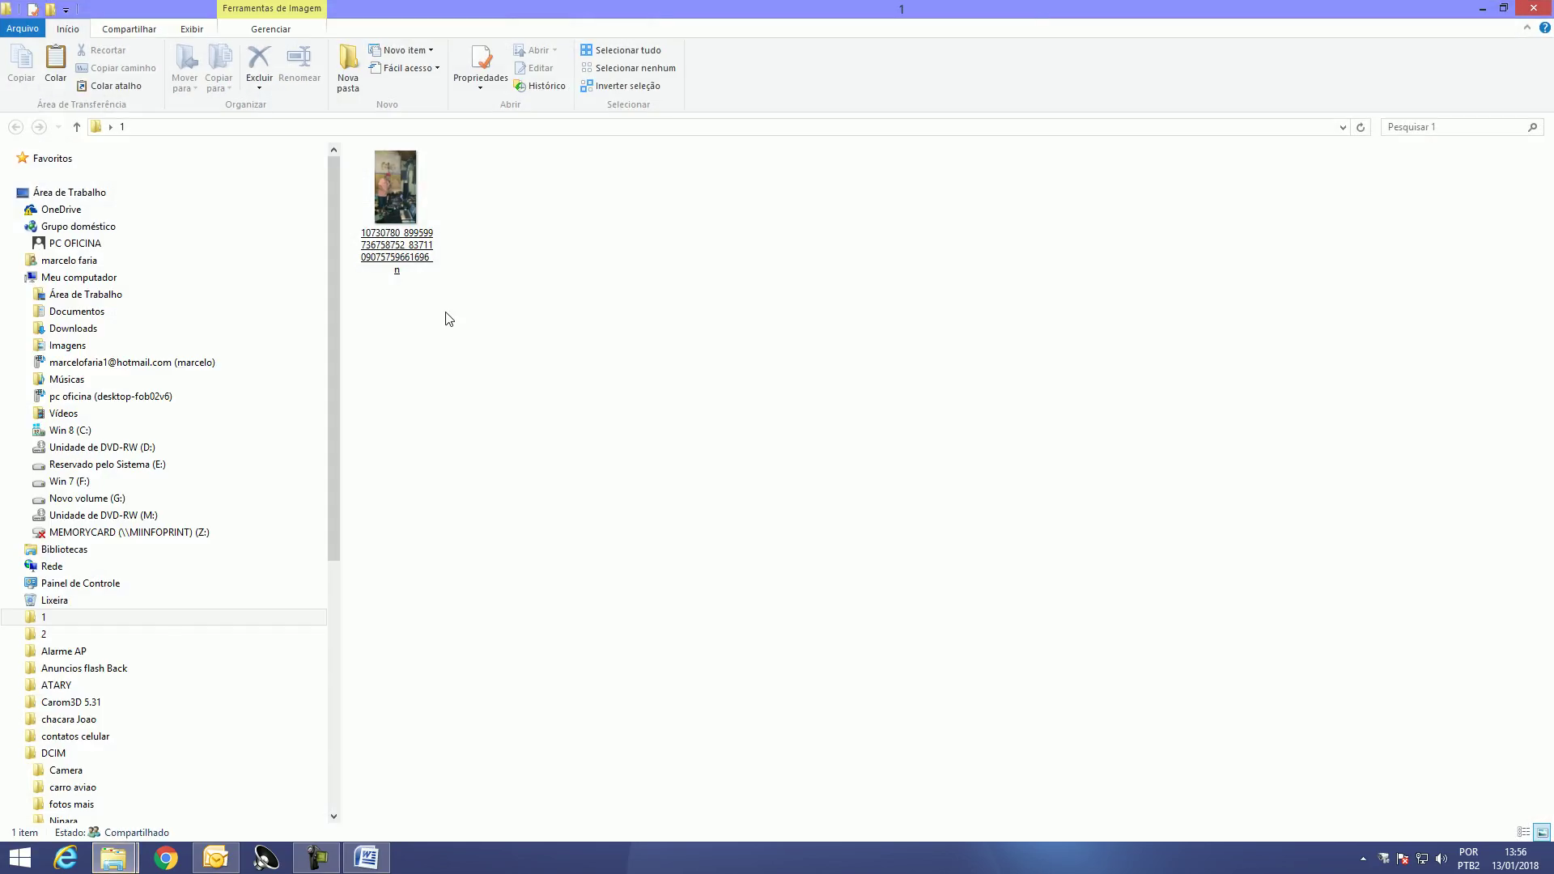
right_click(419, 197)
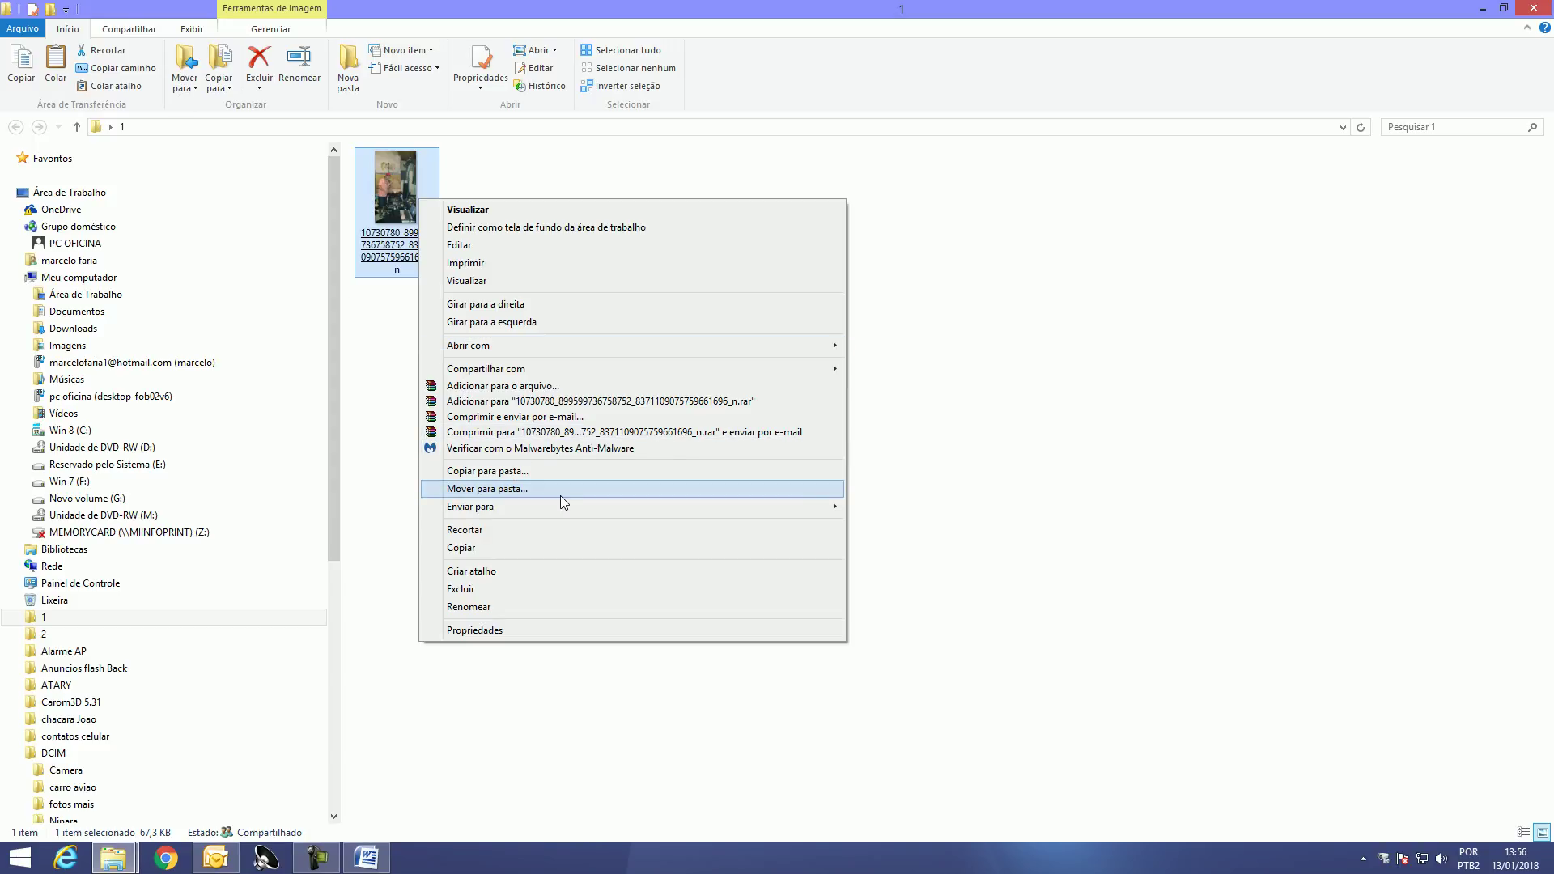
click(638, 490)
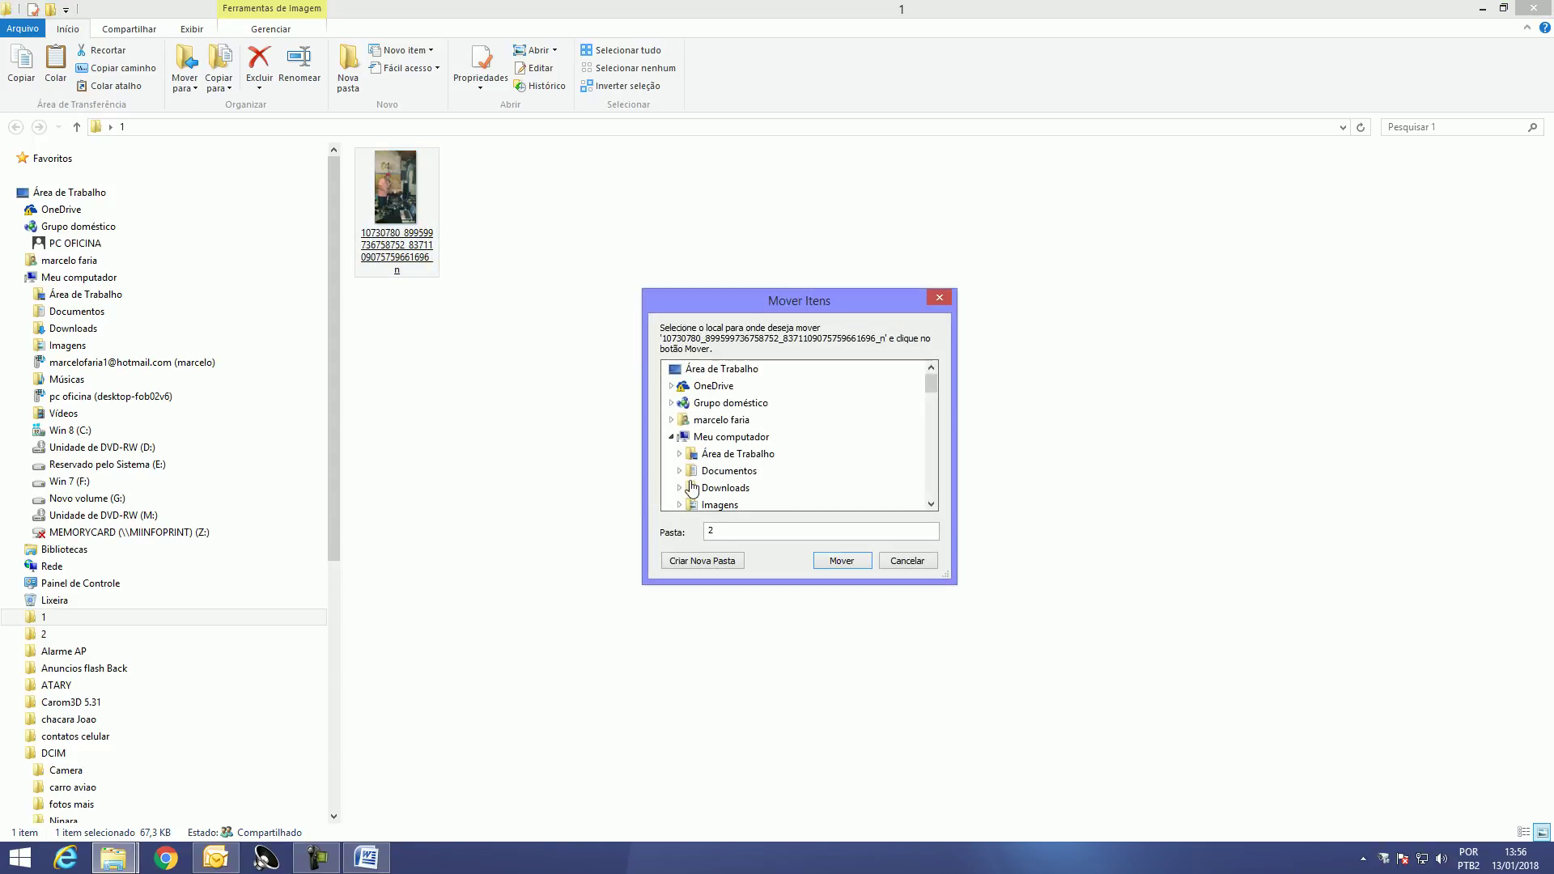
click(748, 371)
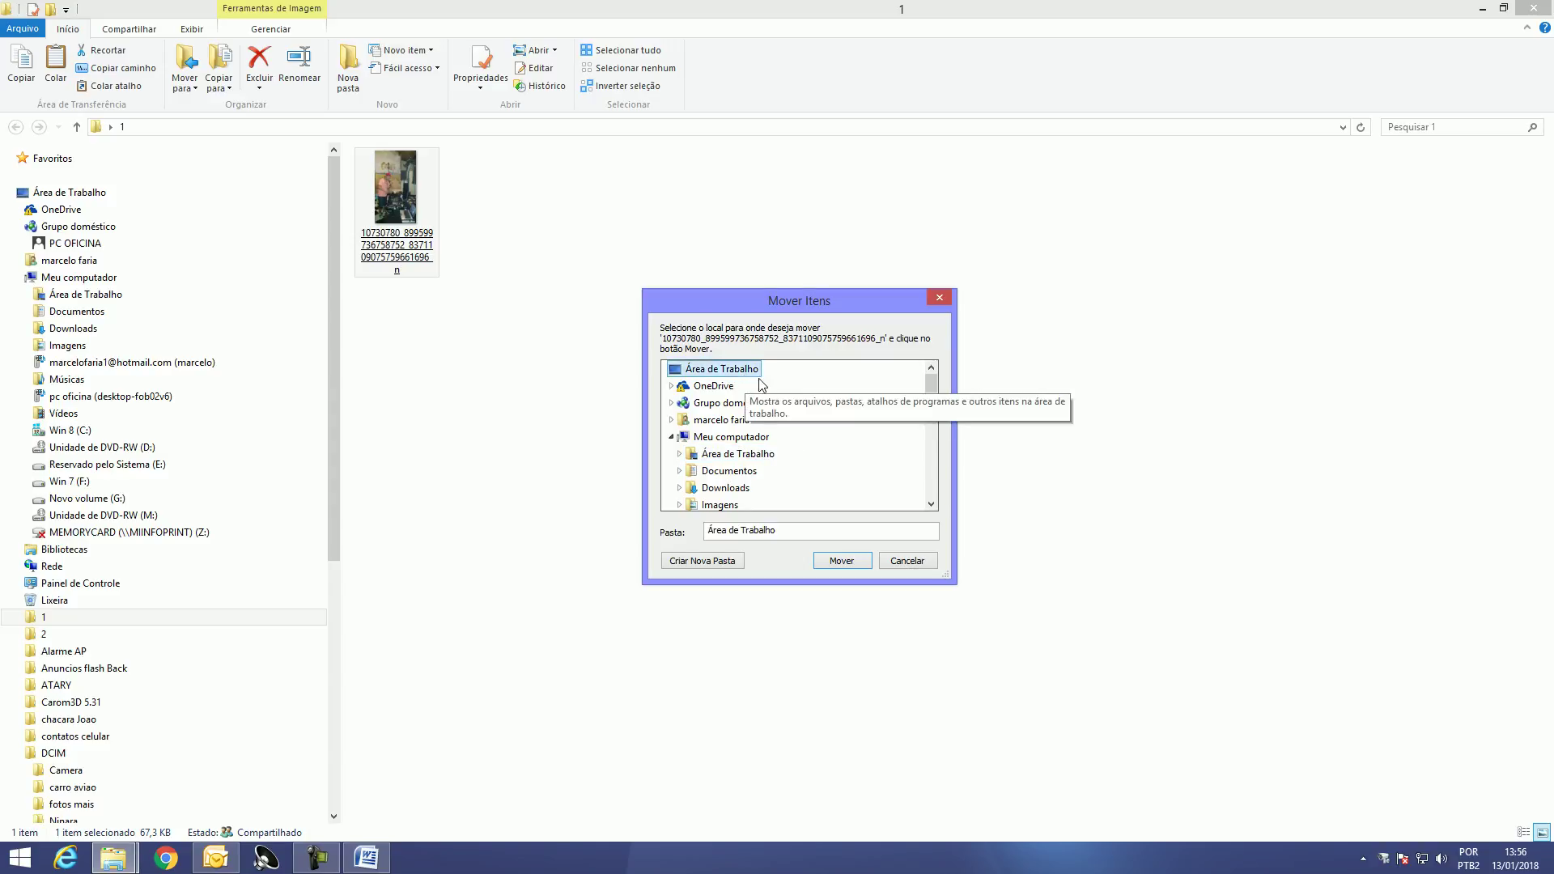
scroll(793, 468, down, 2)
scroll(793, 468, down, 4)
click(695, 472)
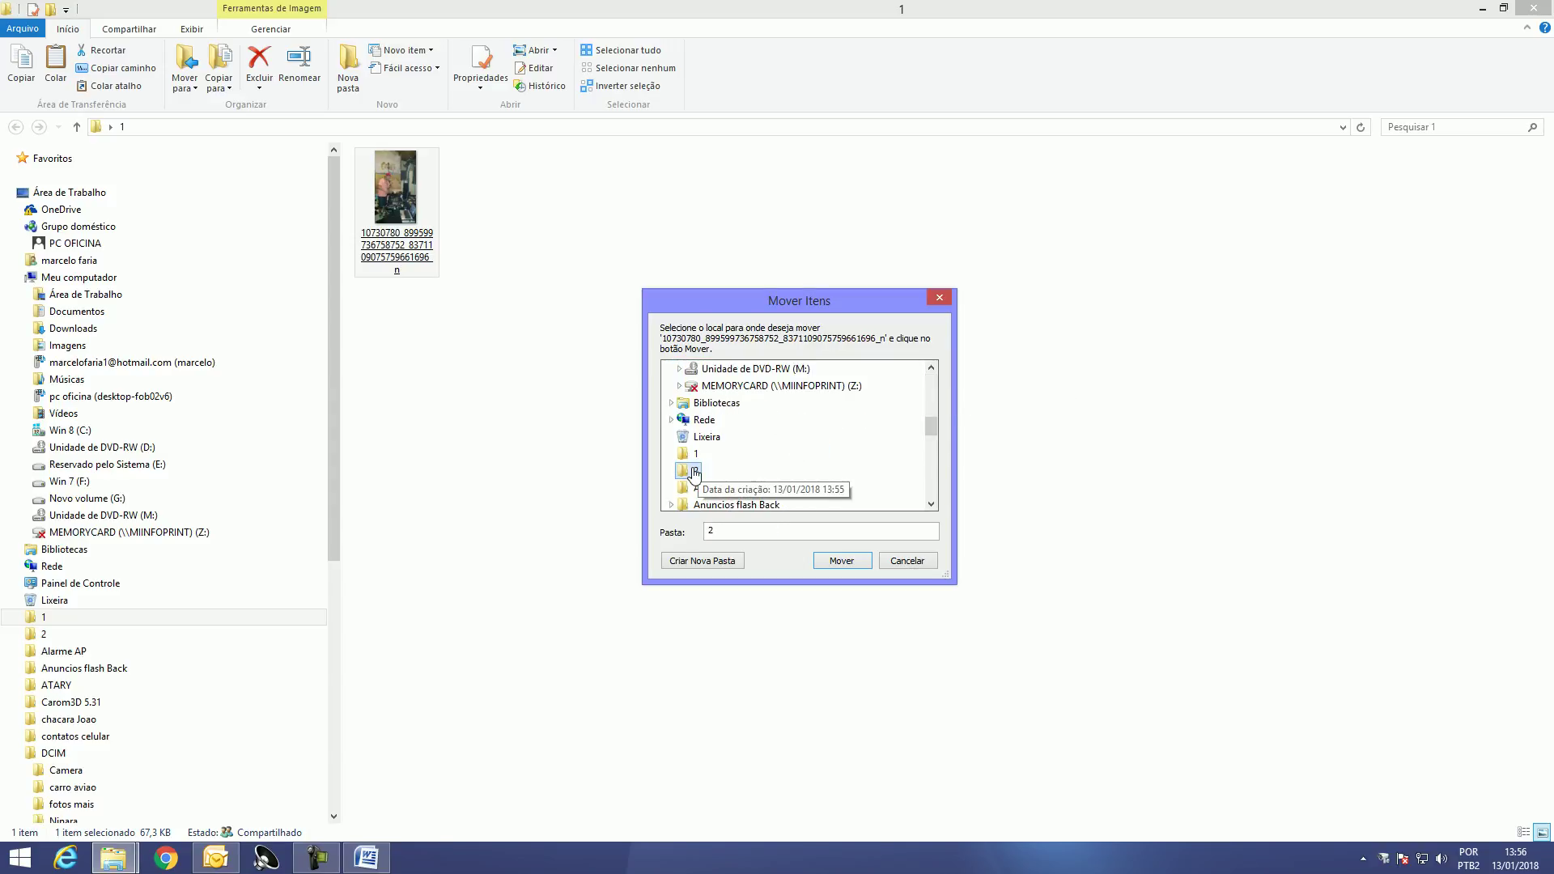
click(840, 564)
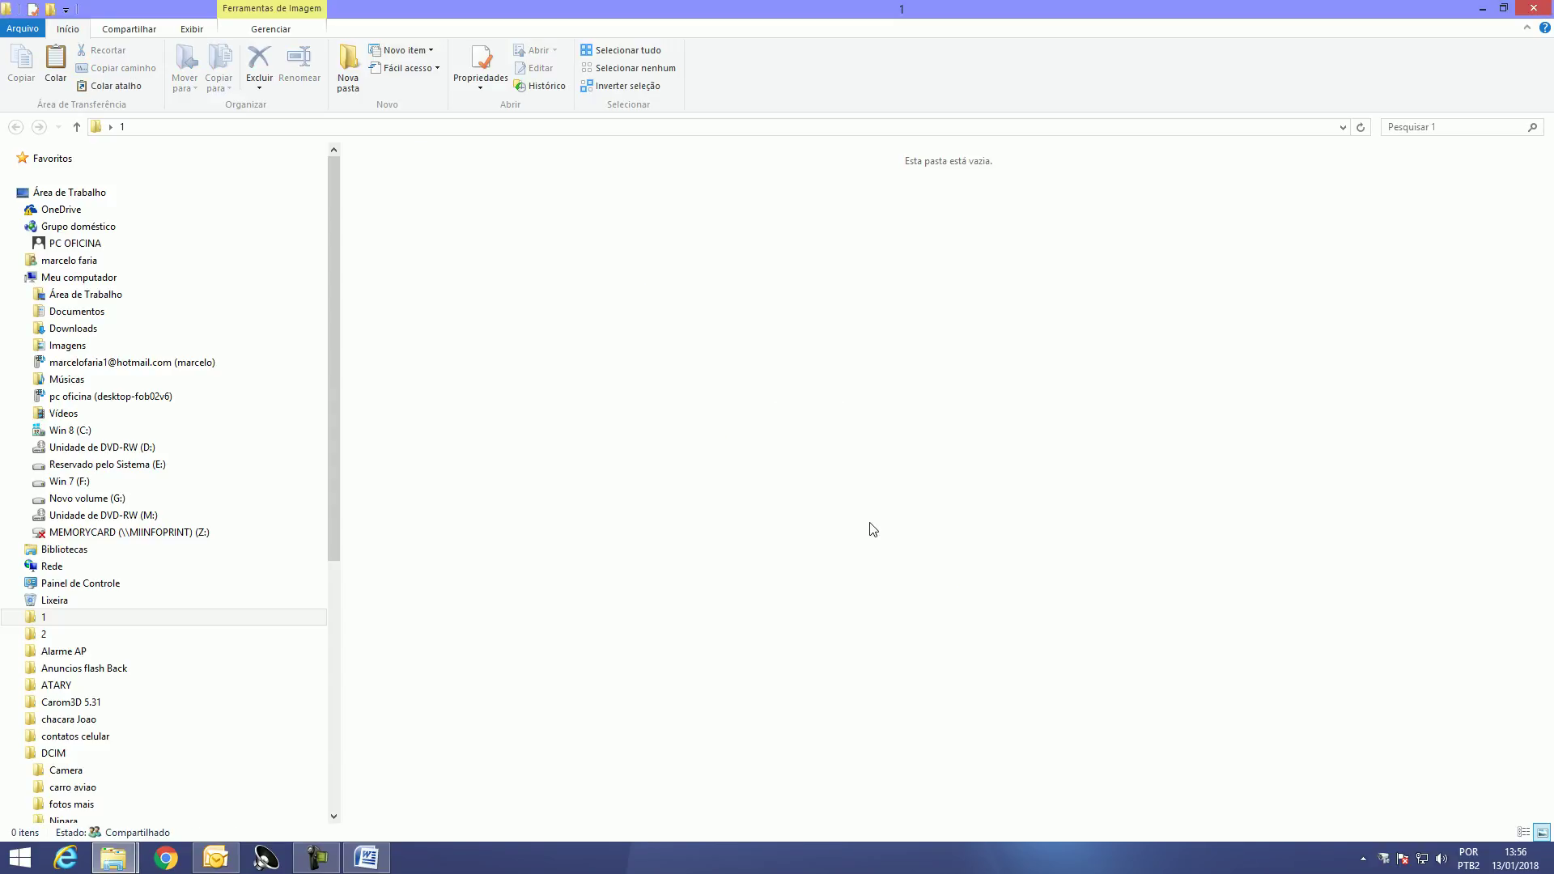
- Close the folder window, check the contents of desktop folders 1 and 2, and close each one
click(1532, 10)
double_click(678, 562)
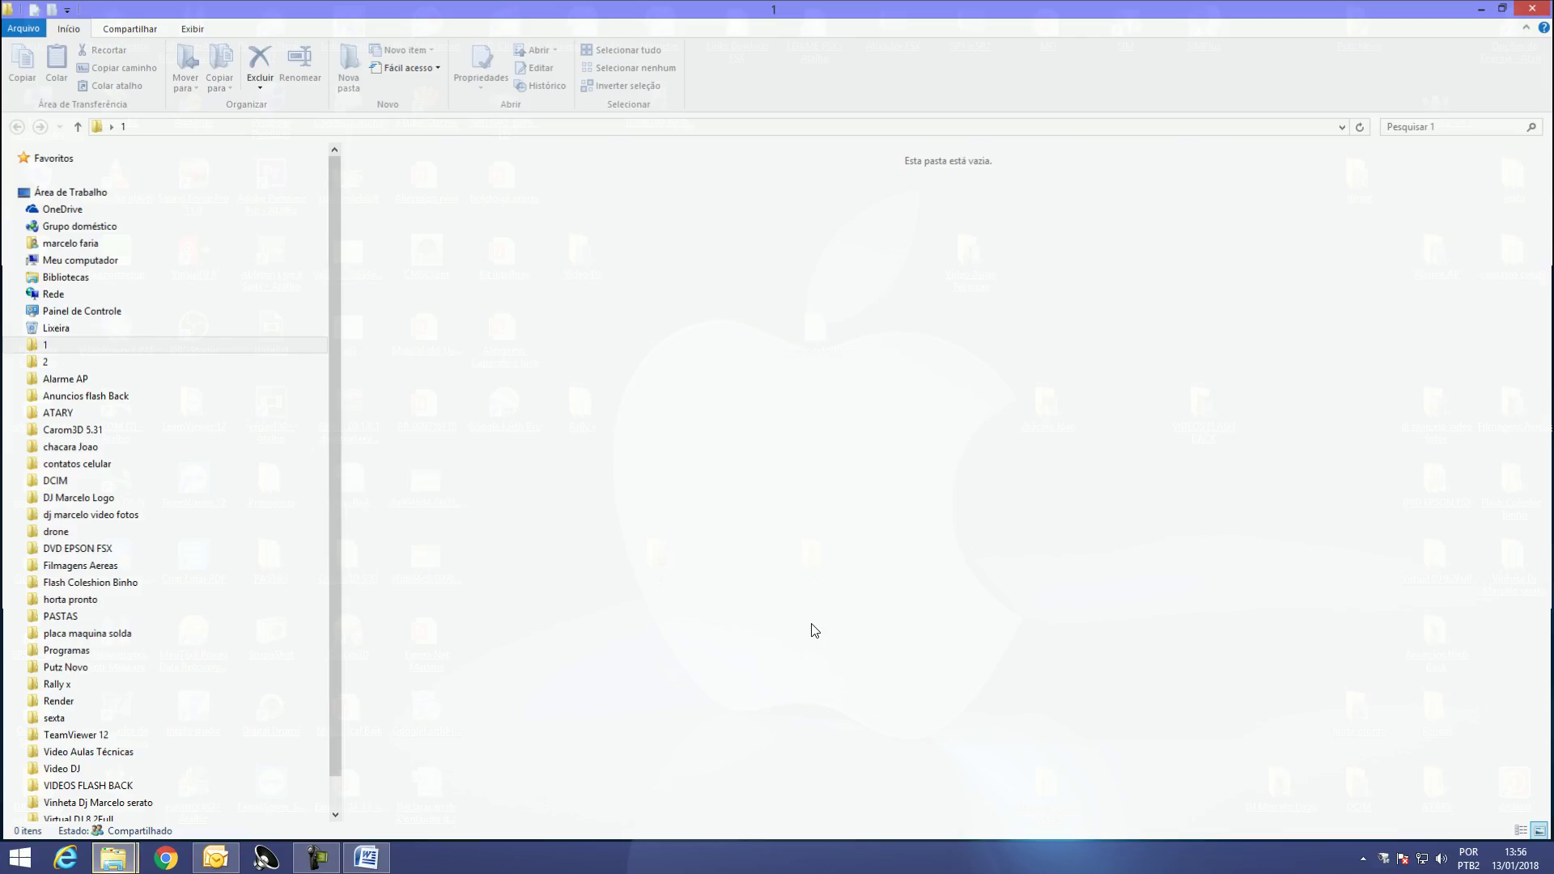
click(1534, 8)
click(810, 550)
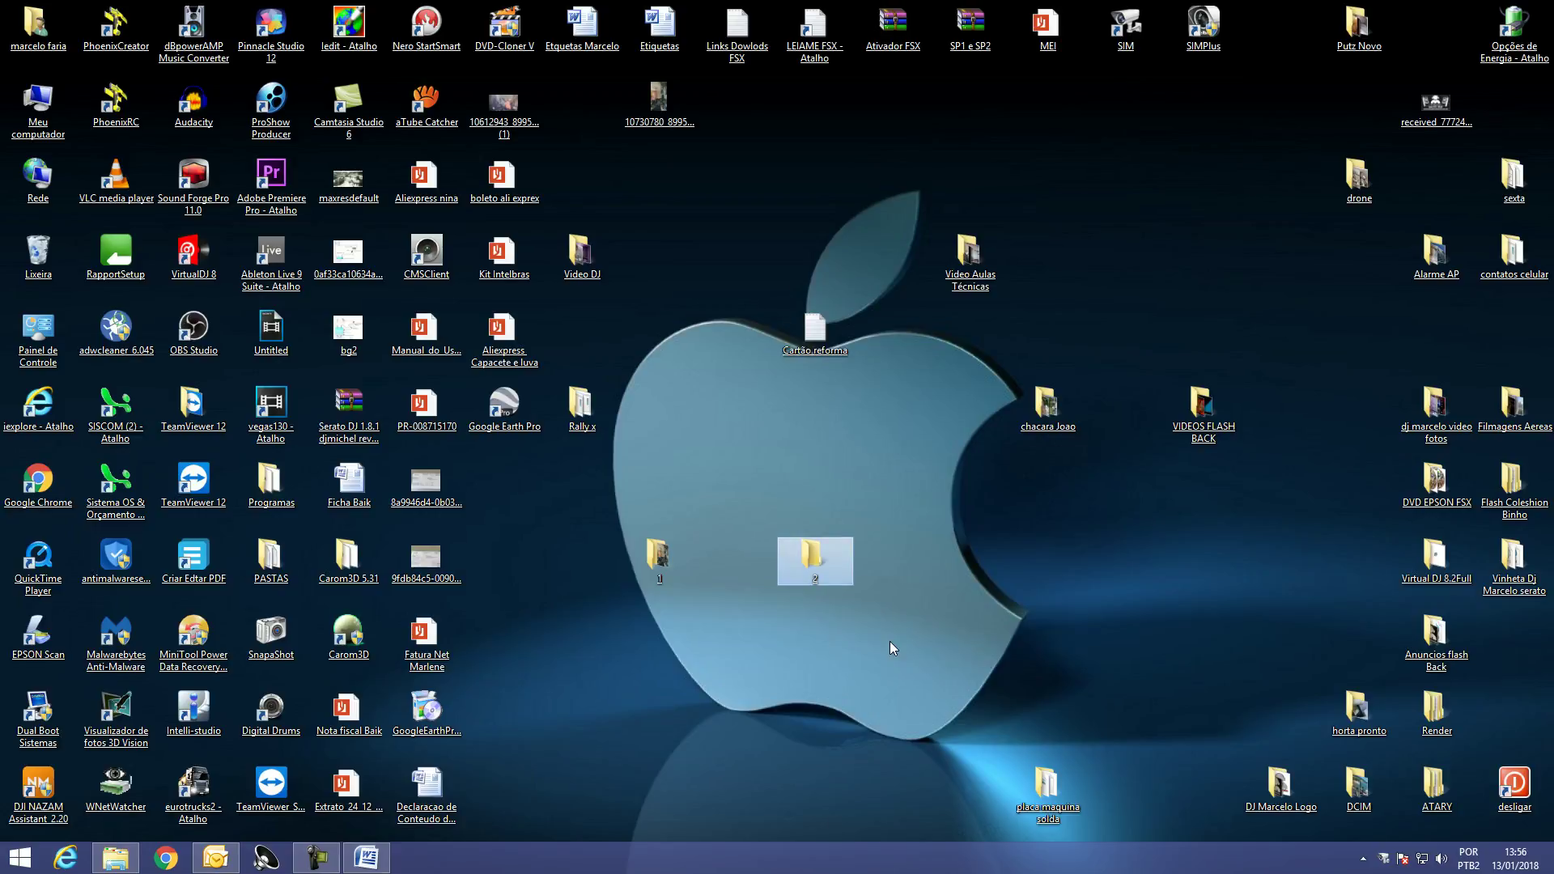
key(Return)
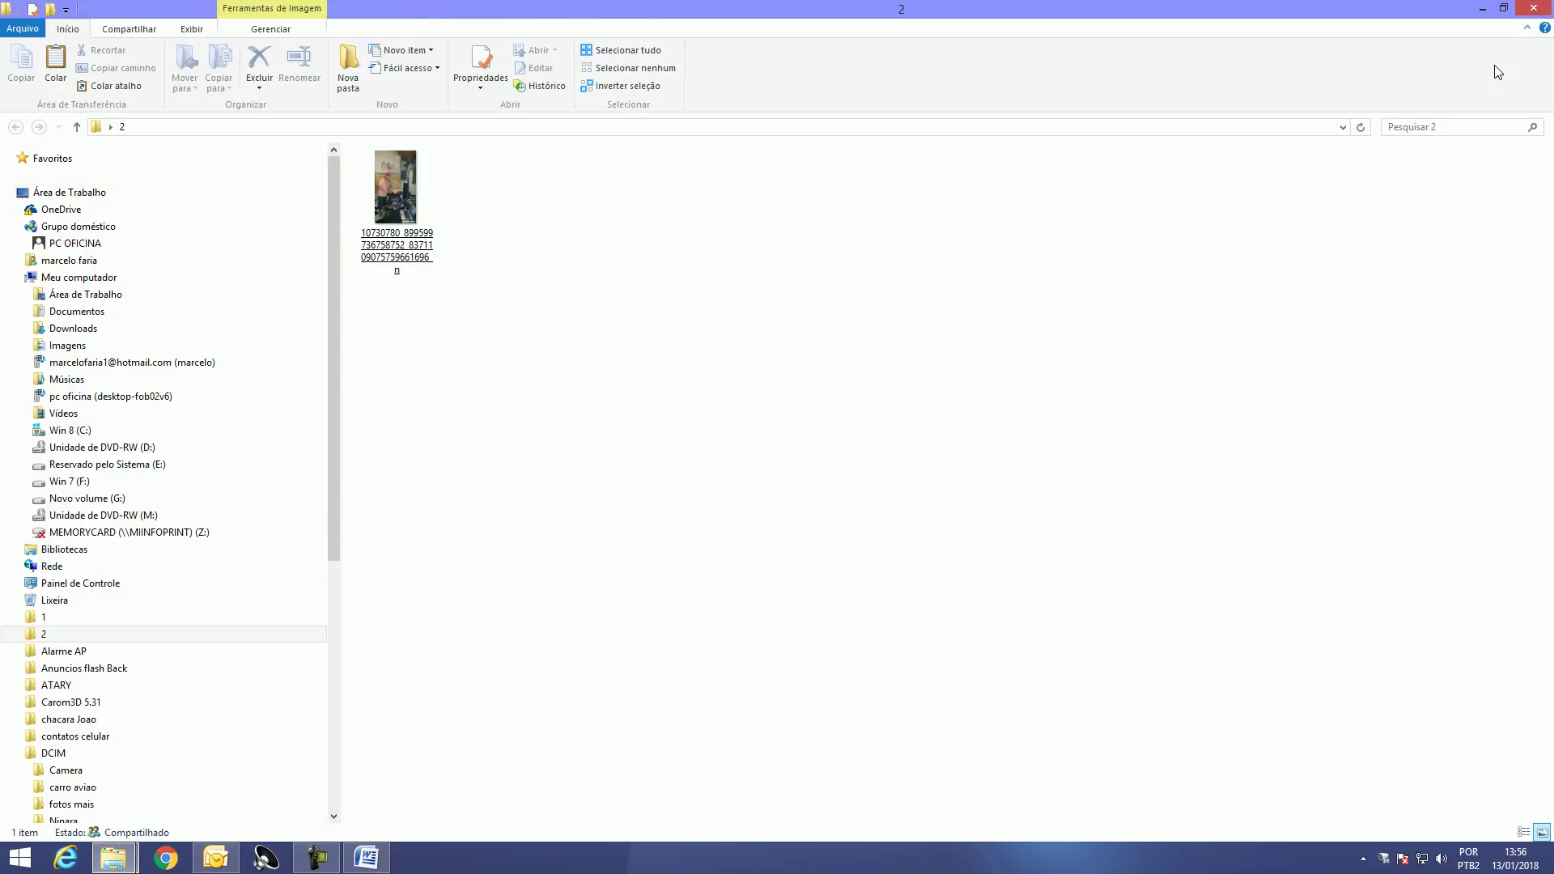
click(1534, 8)
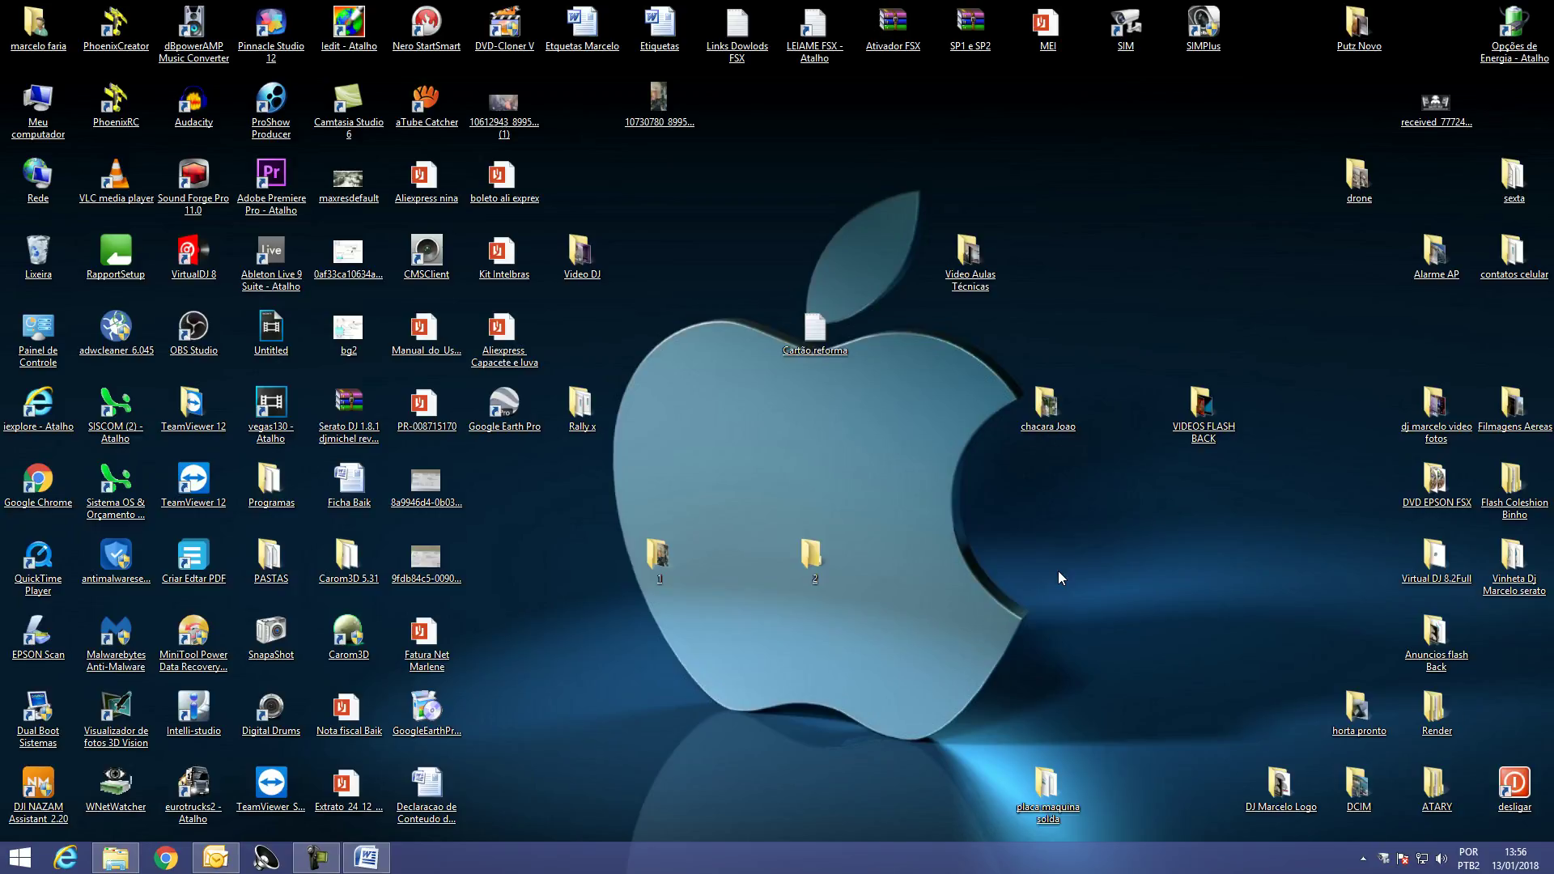
- Open the properties of desktop folder 1 and review its Personalizado and Geral settings
click(671, 572)
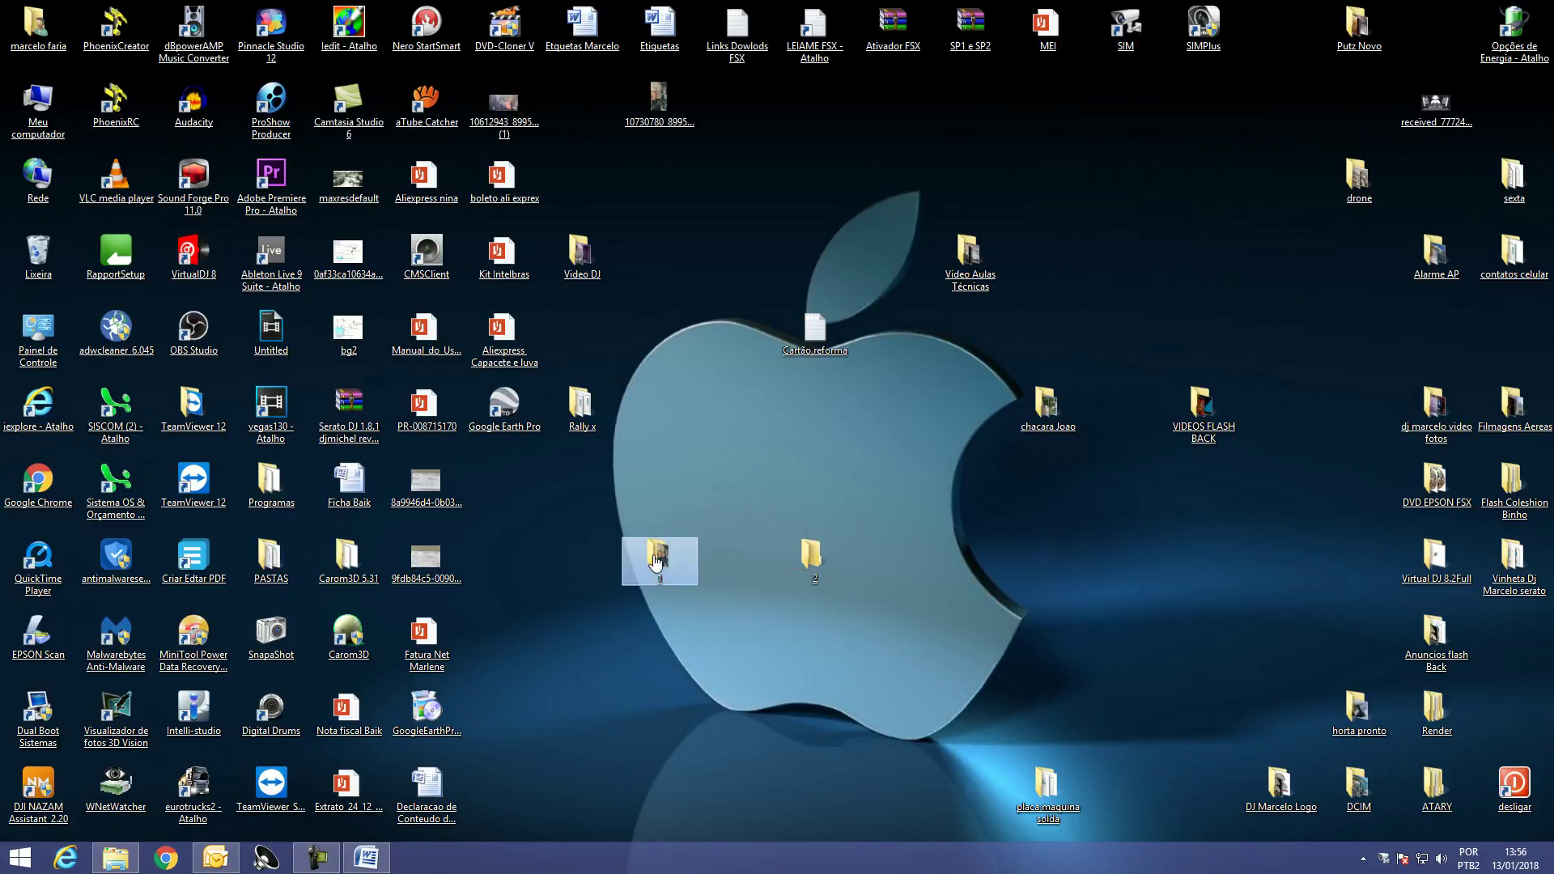
right_click(650, 554)
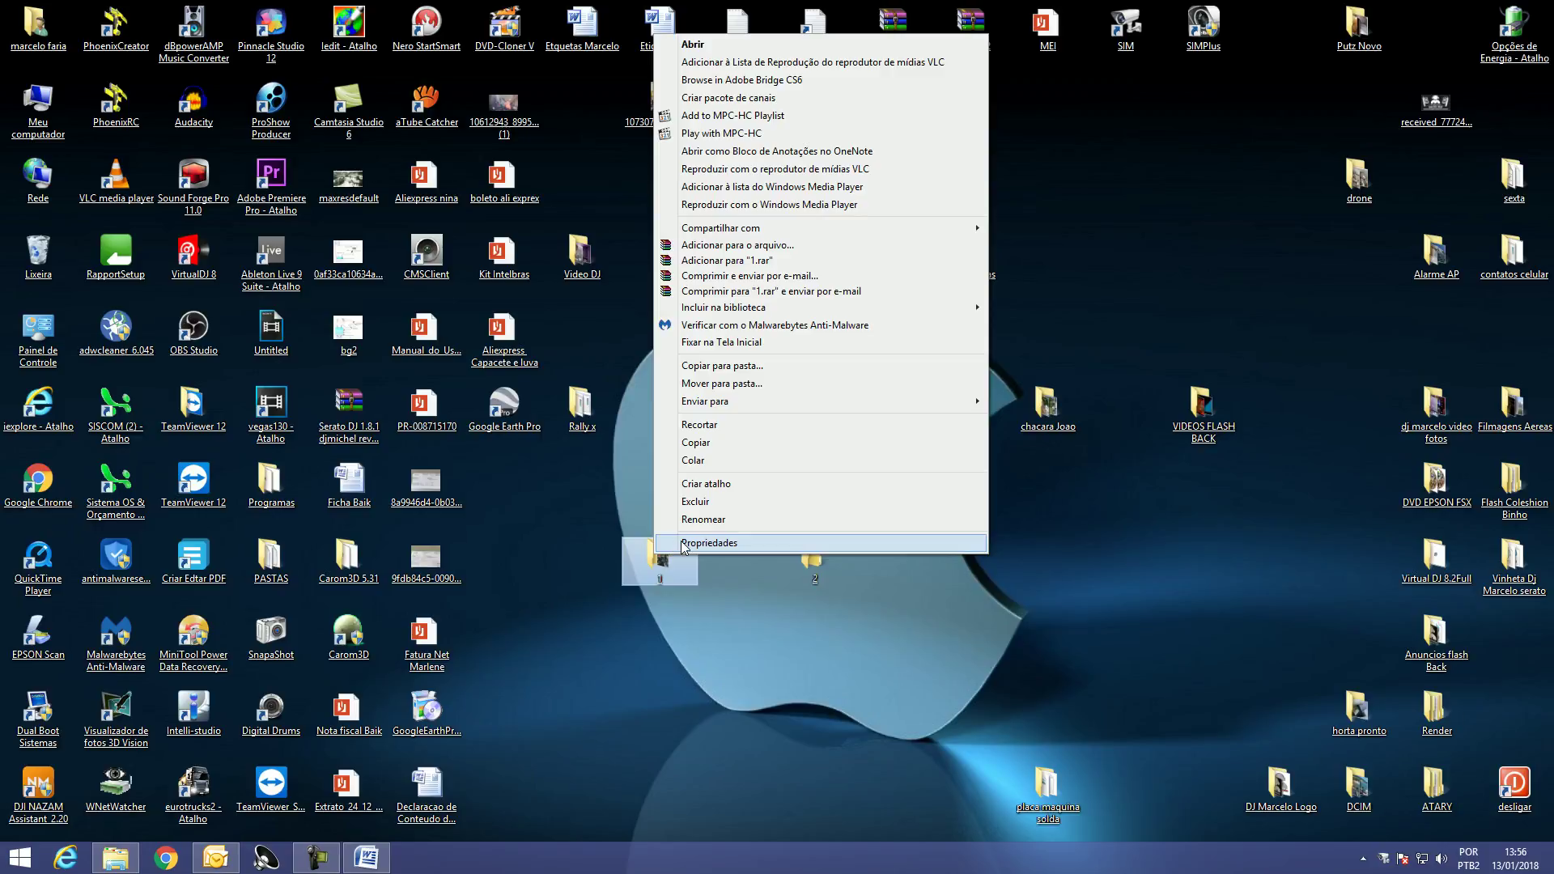
click(684, 544)
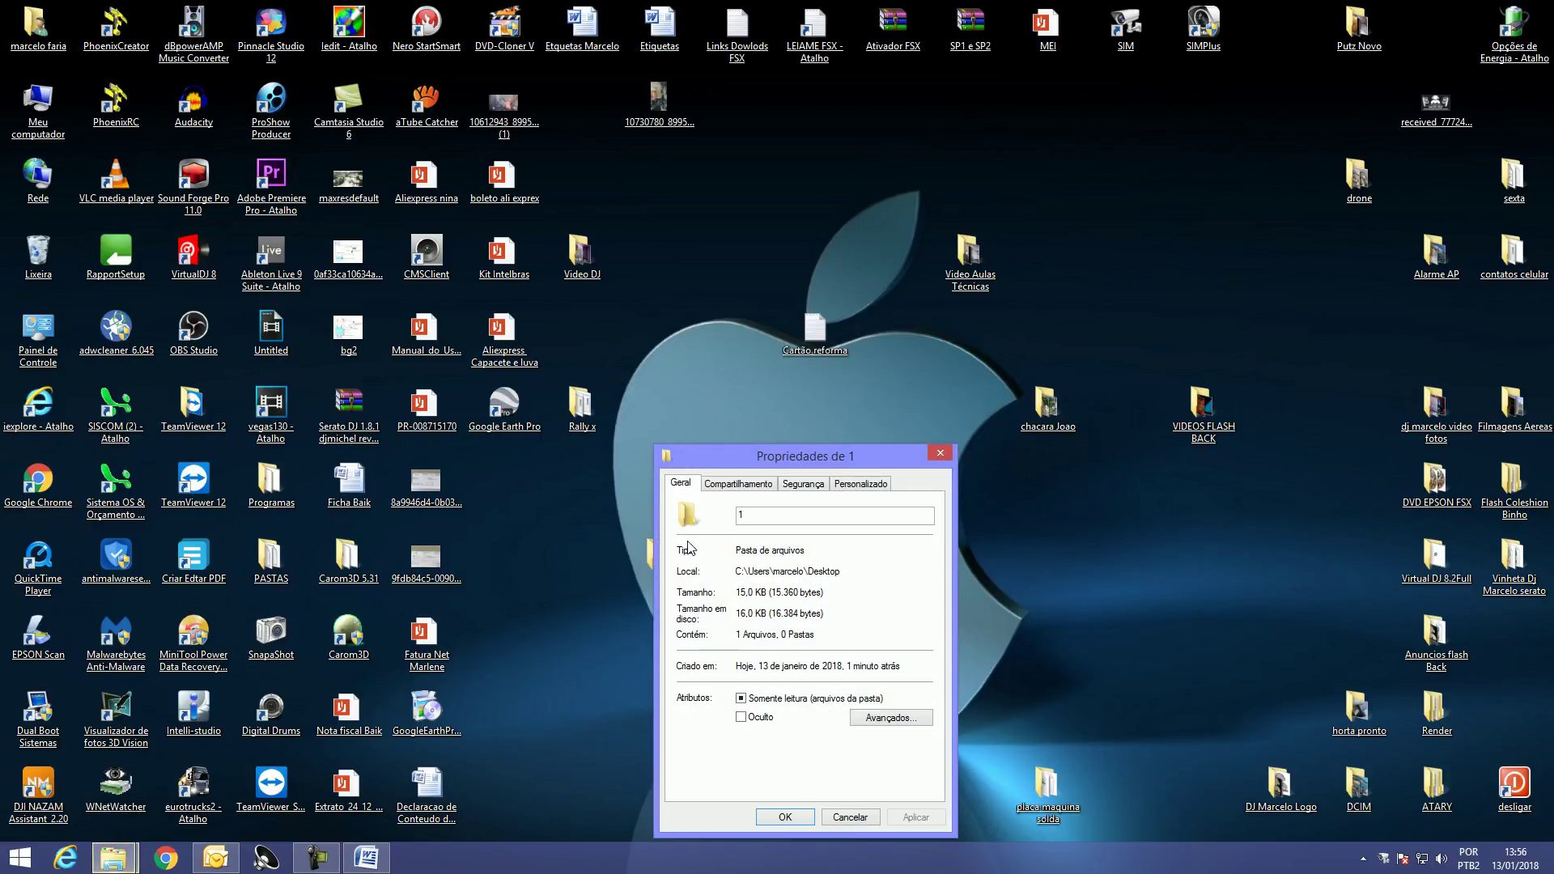
click(857, 485)
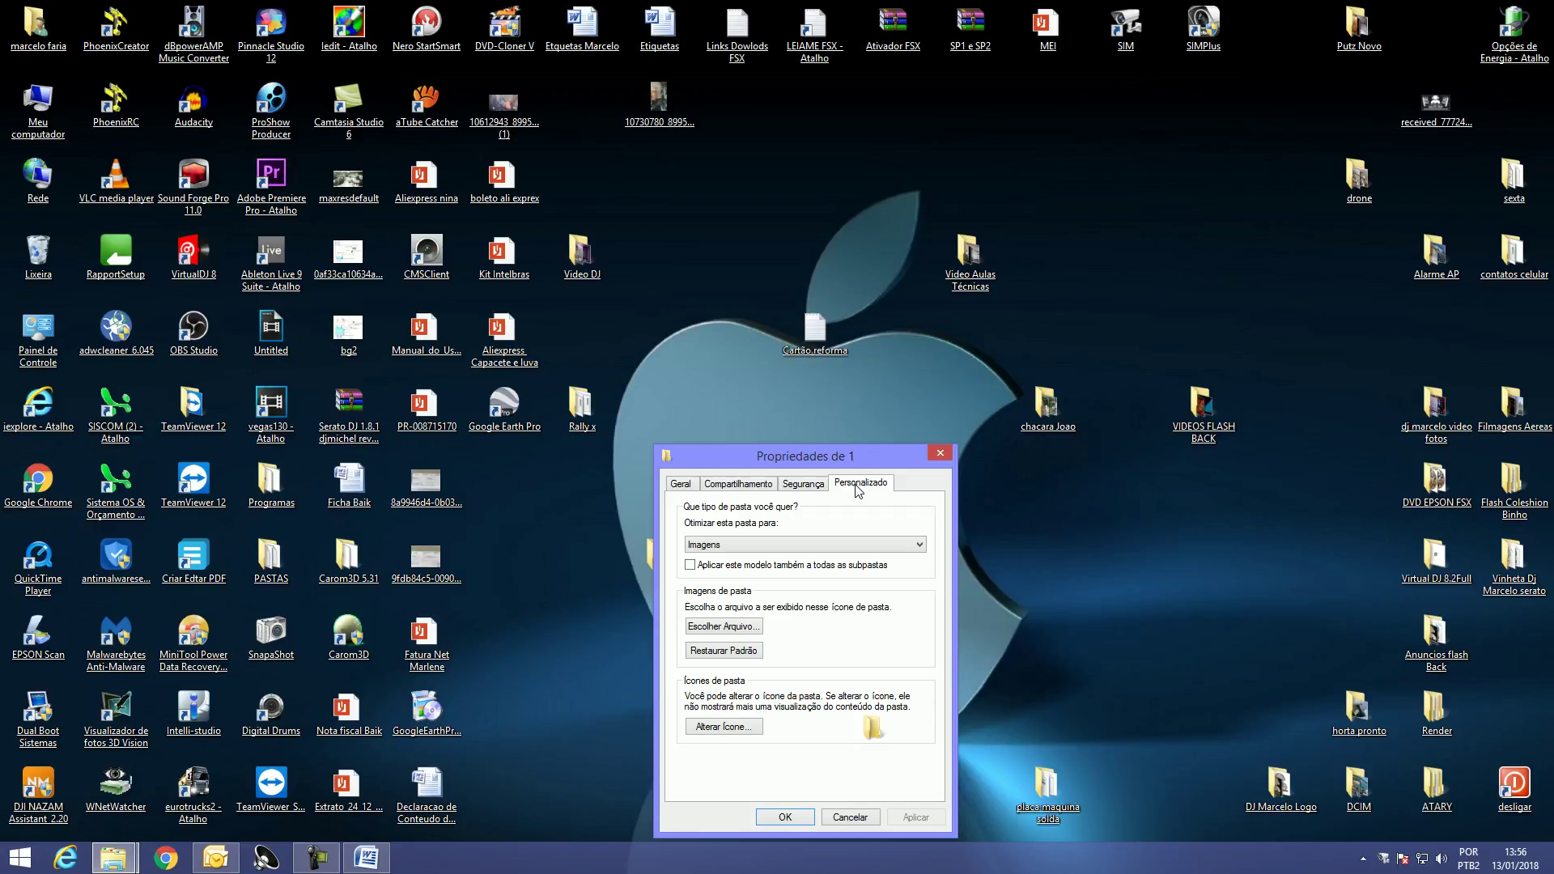
click(682, 487)
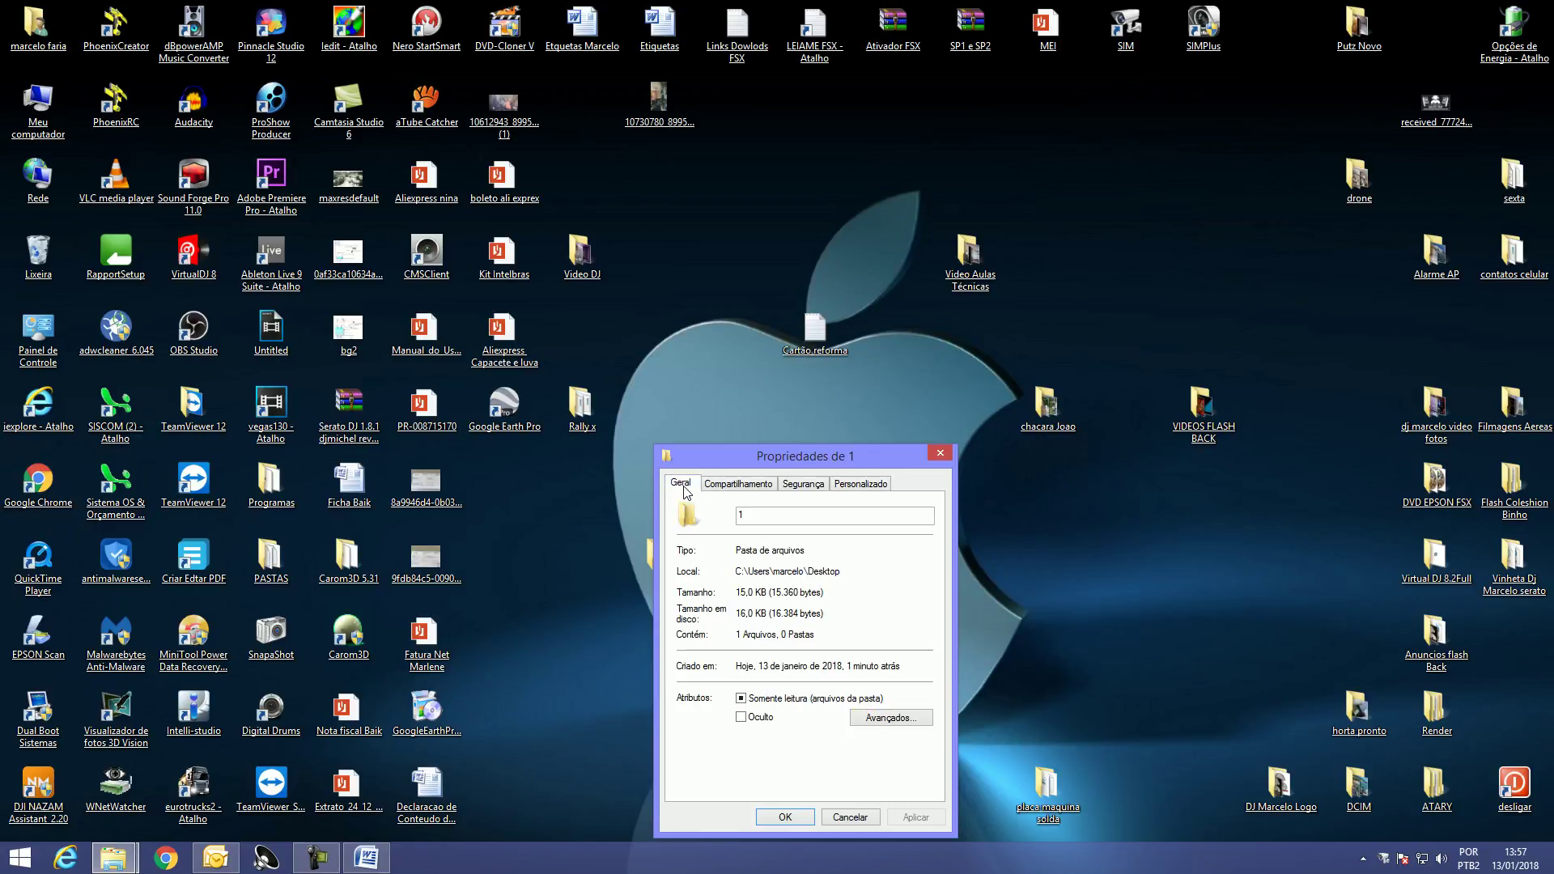
- Turn off content indexing in folder 1's advanced attributes and apply the change to the folder, its subfolders and files
click(884, 719)
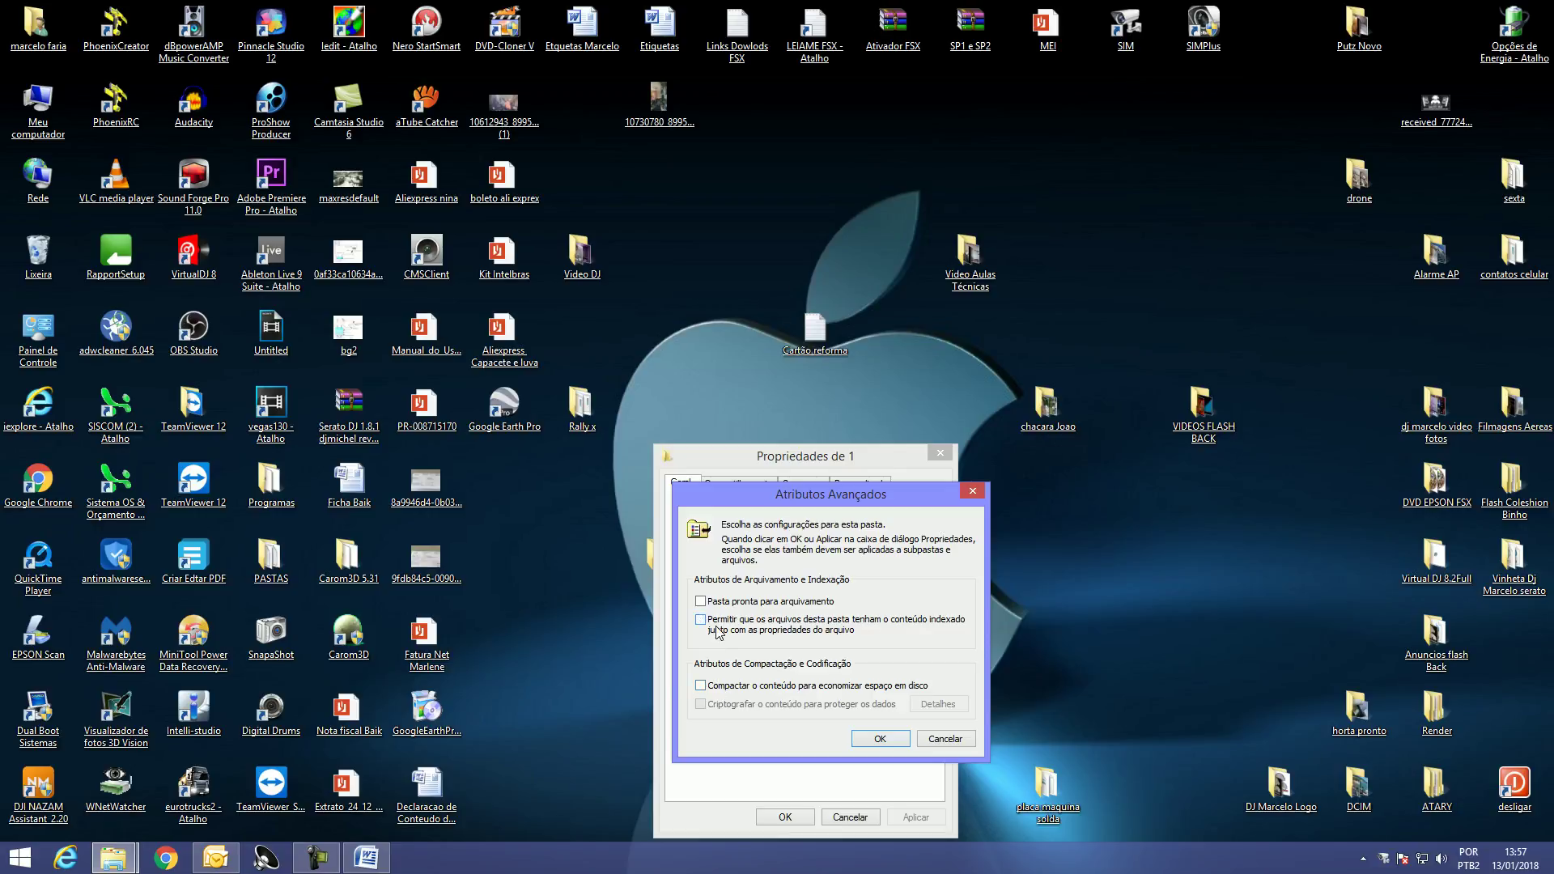
click(886, 738)
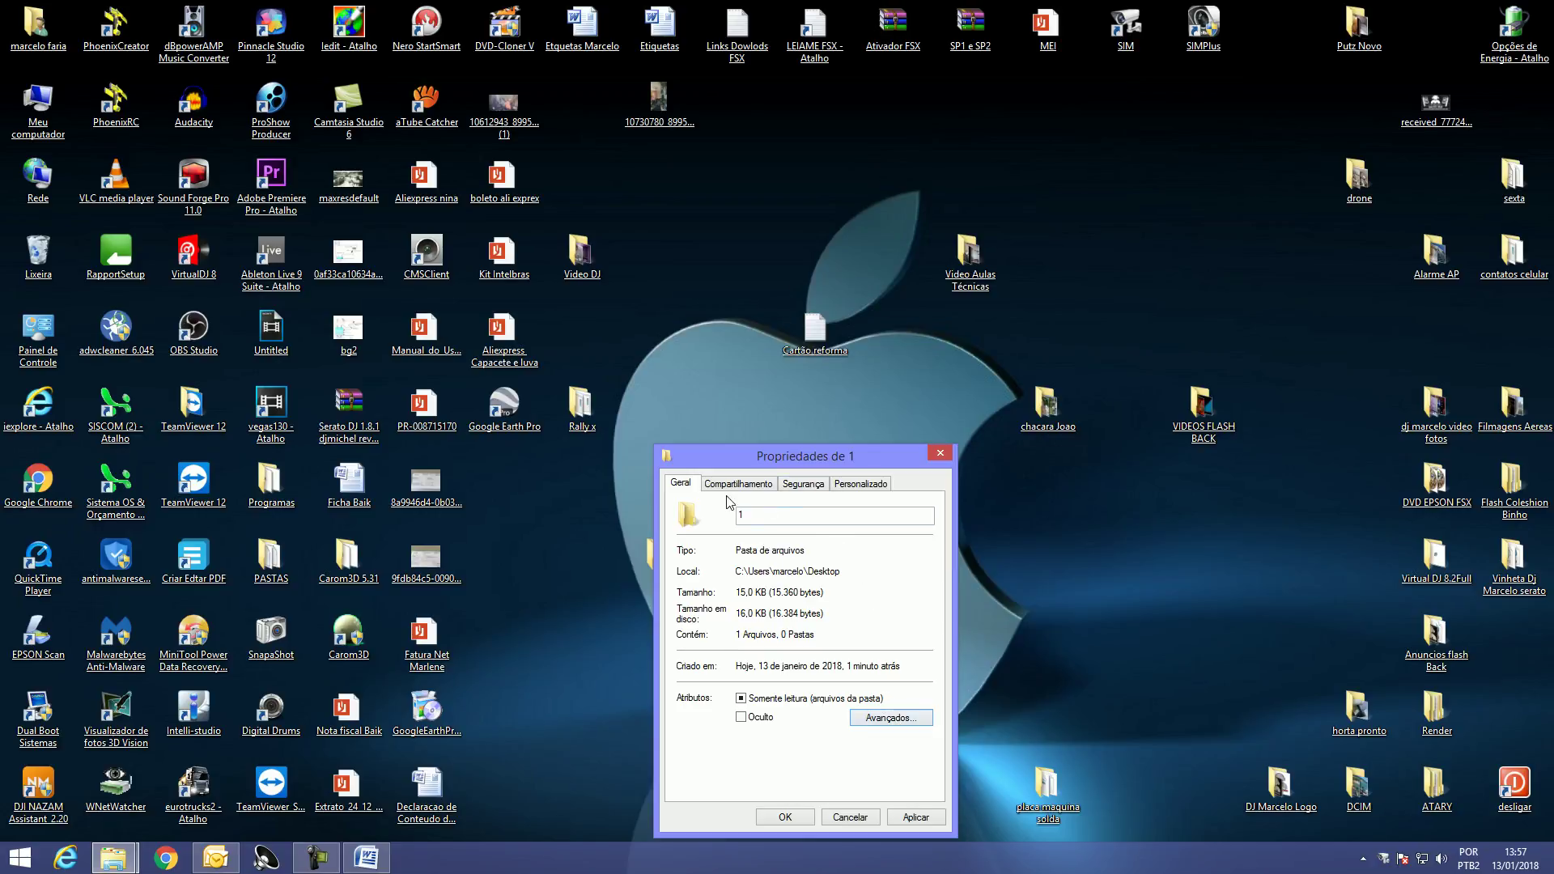
click(889, 717)
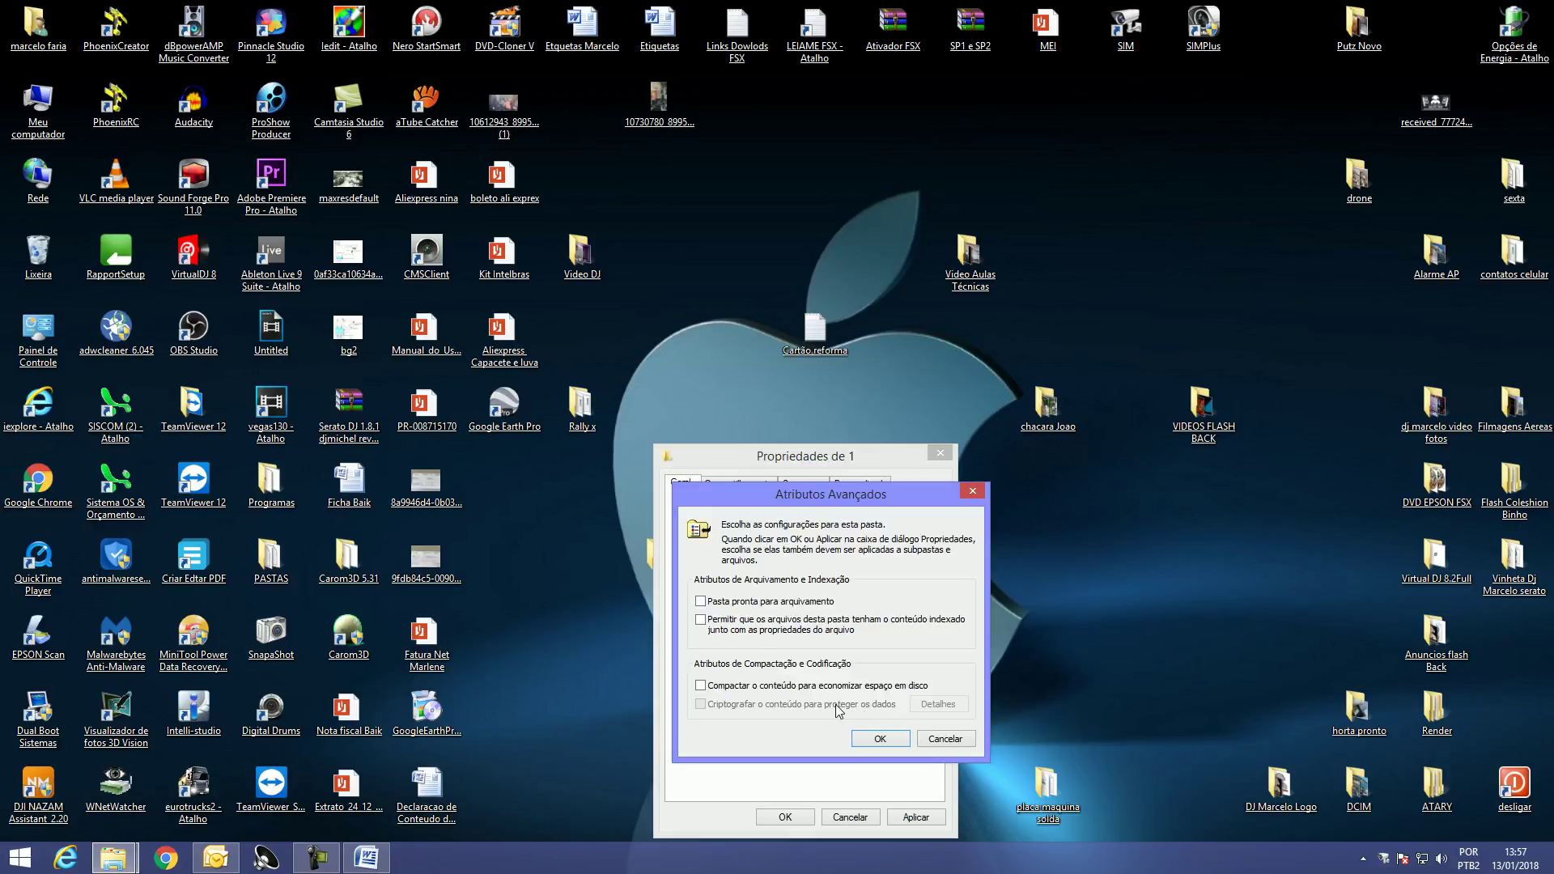
click(879, 738)
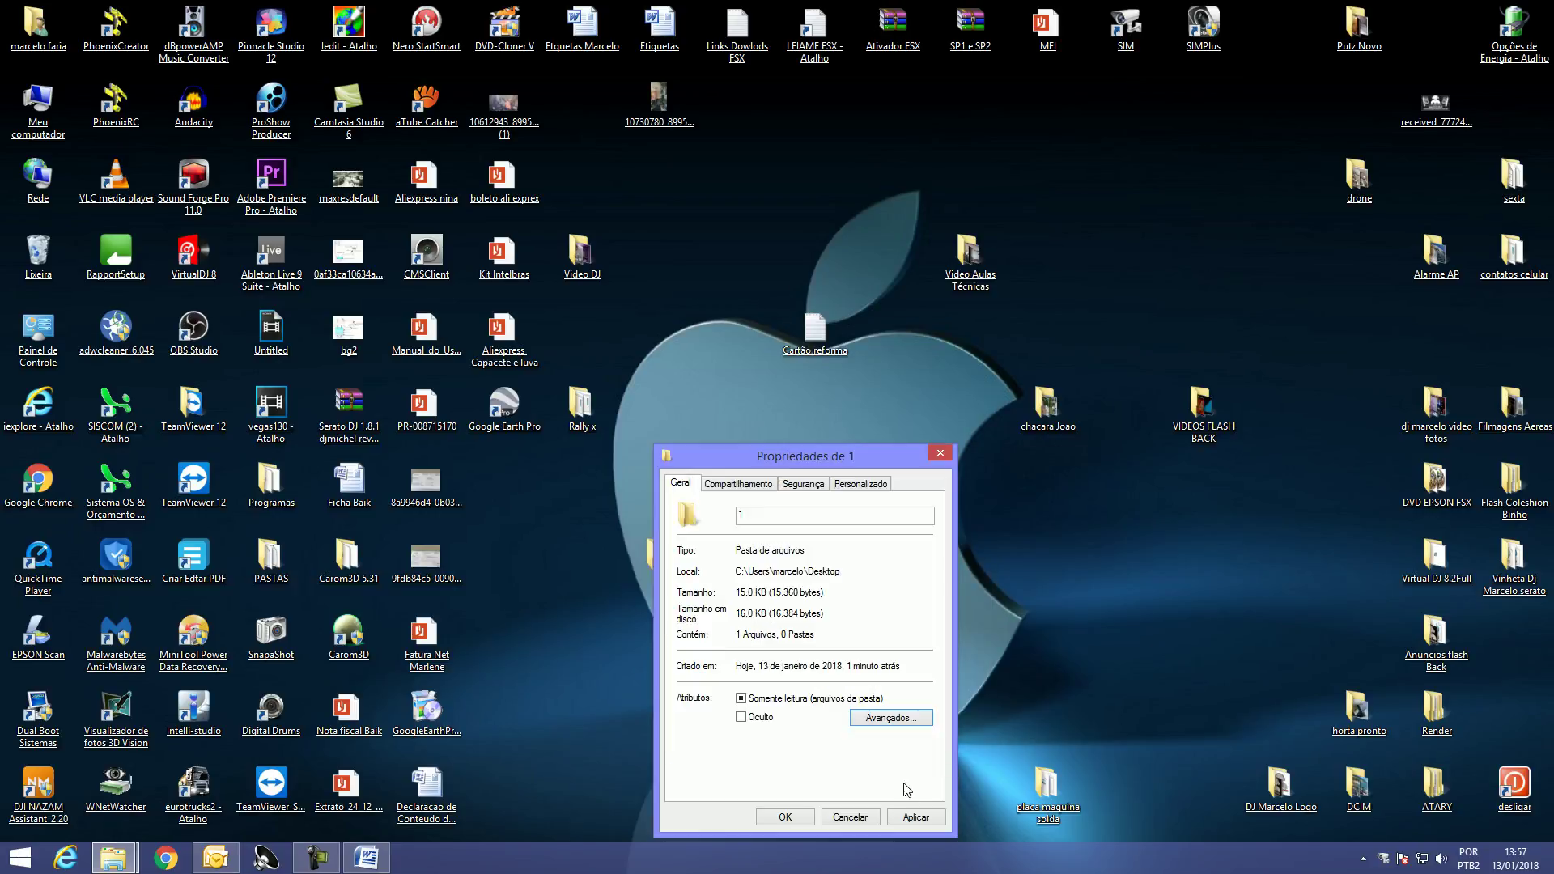
click(914, 816)
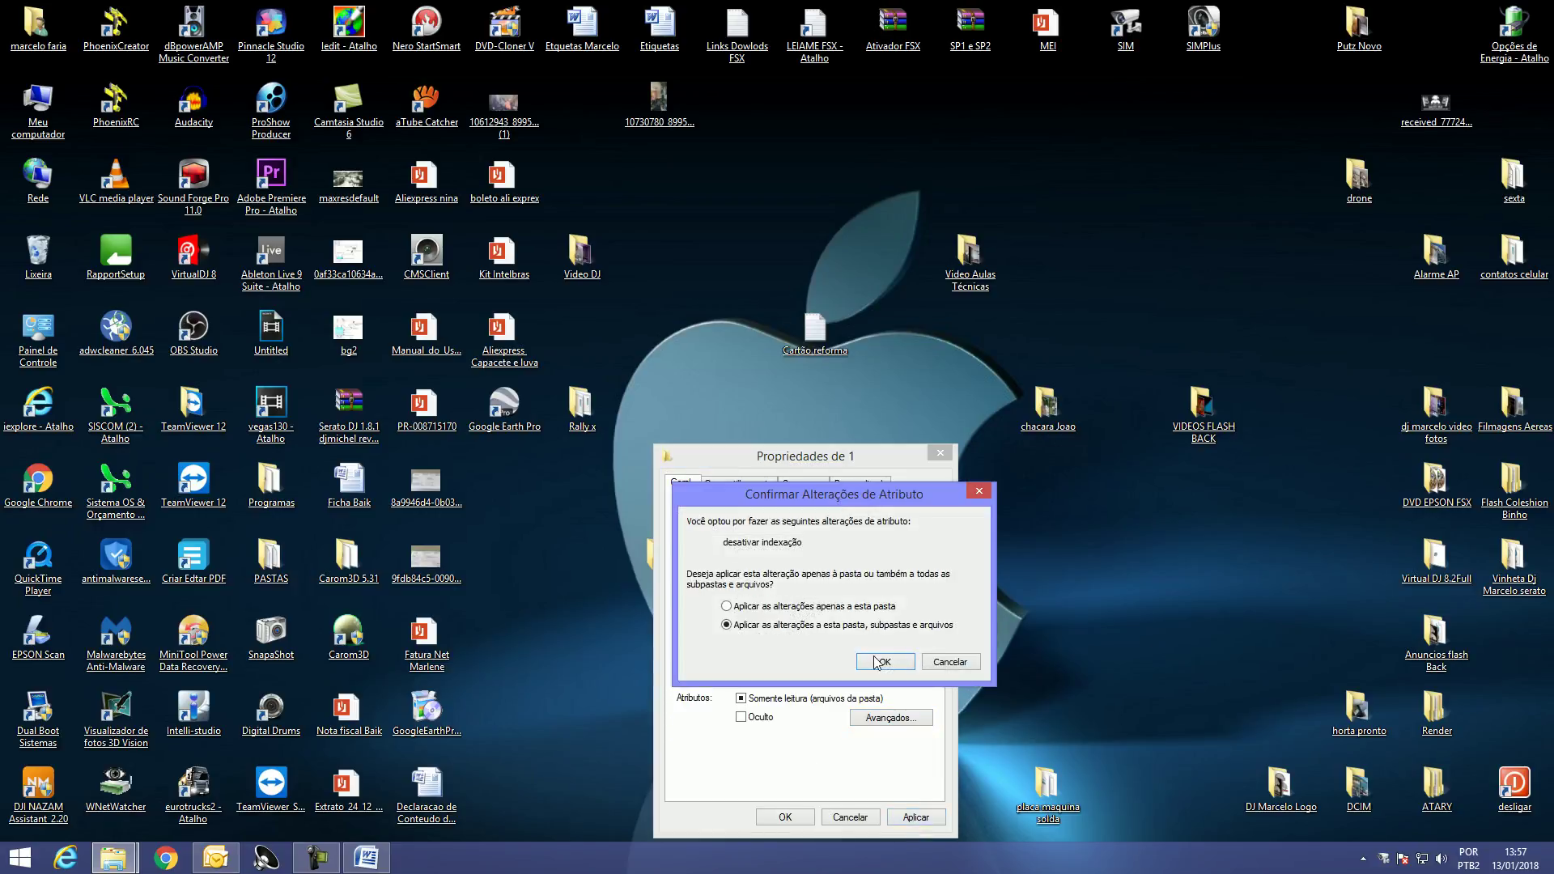
click(884, 661)
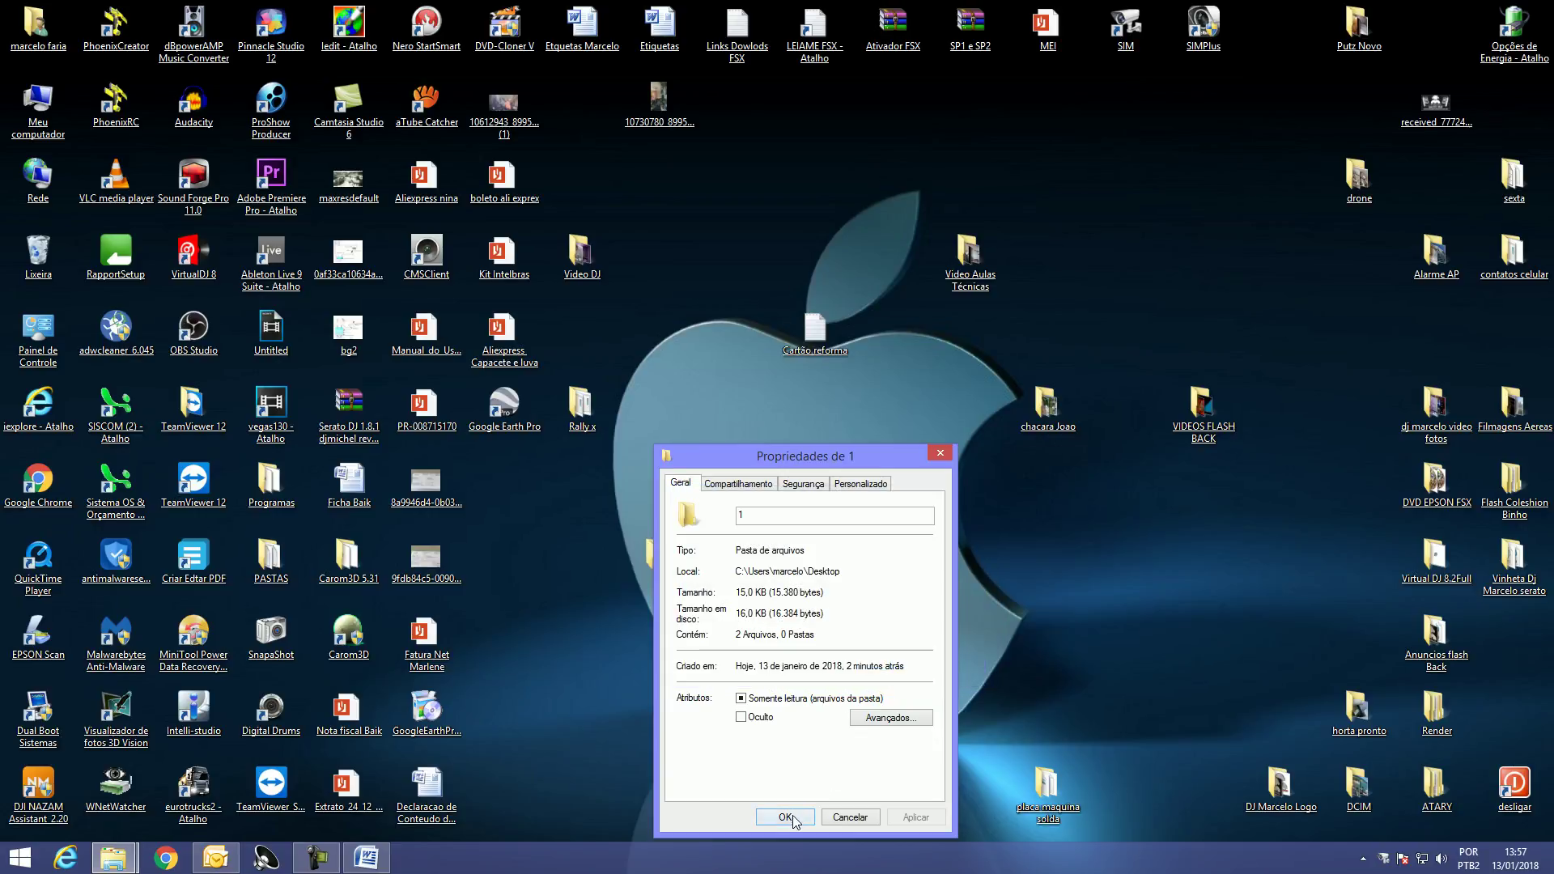
click(792, 817)
click(654, 571)
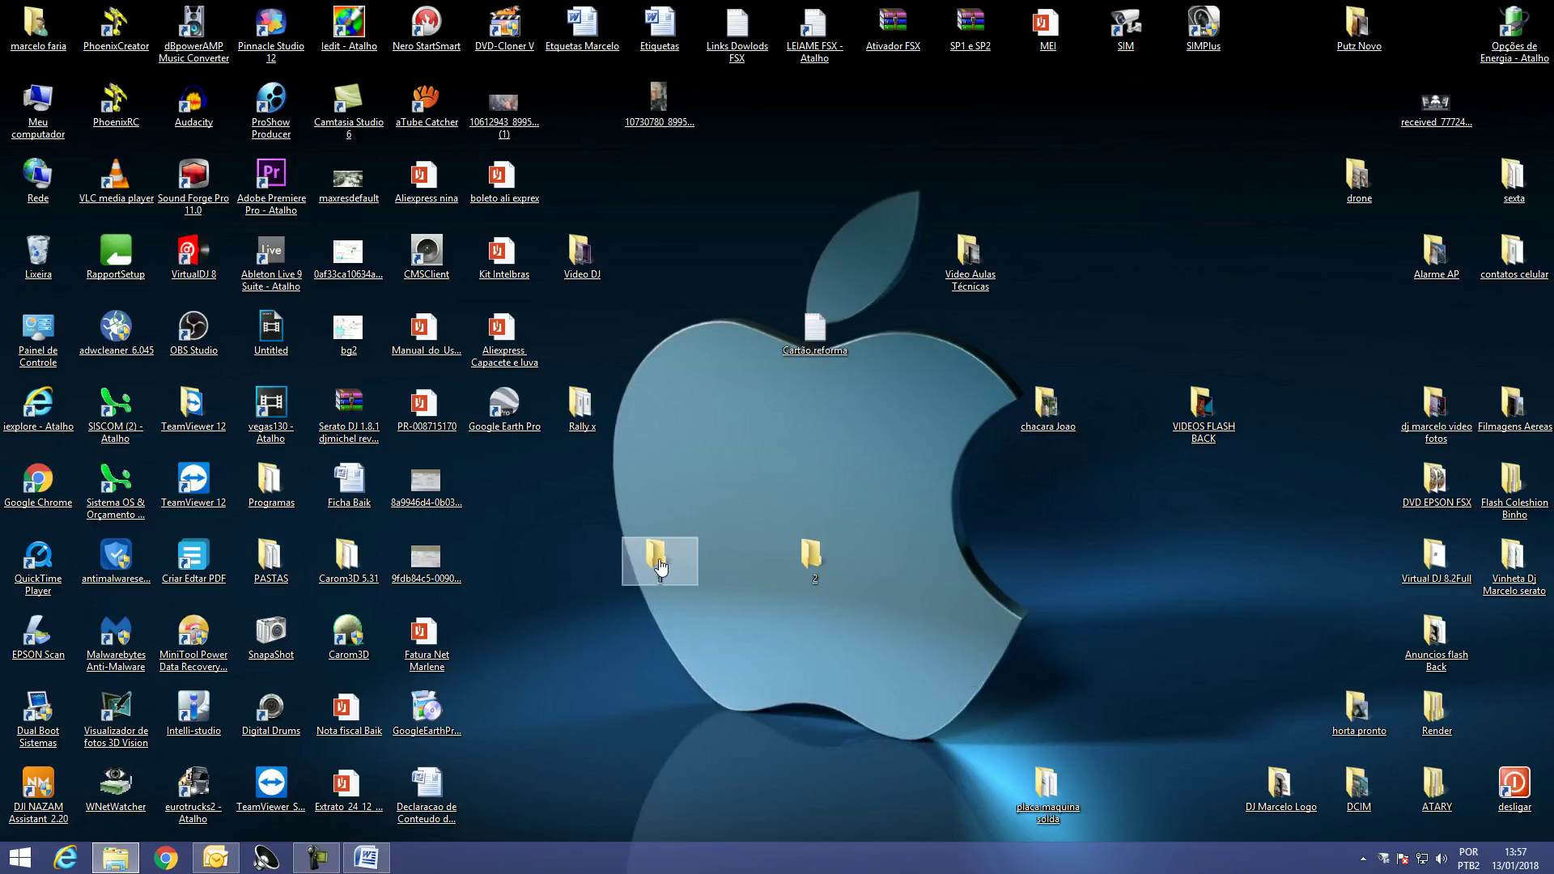
click(657, 528)
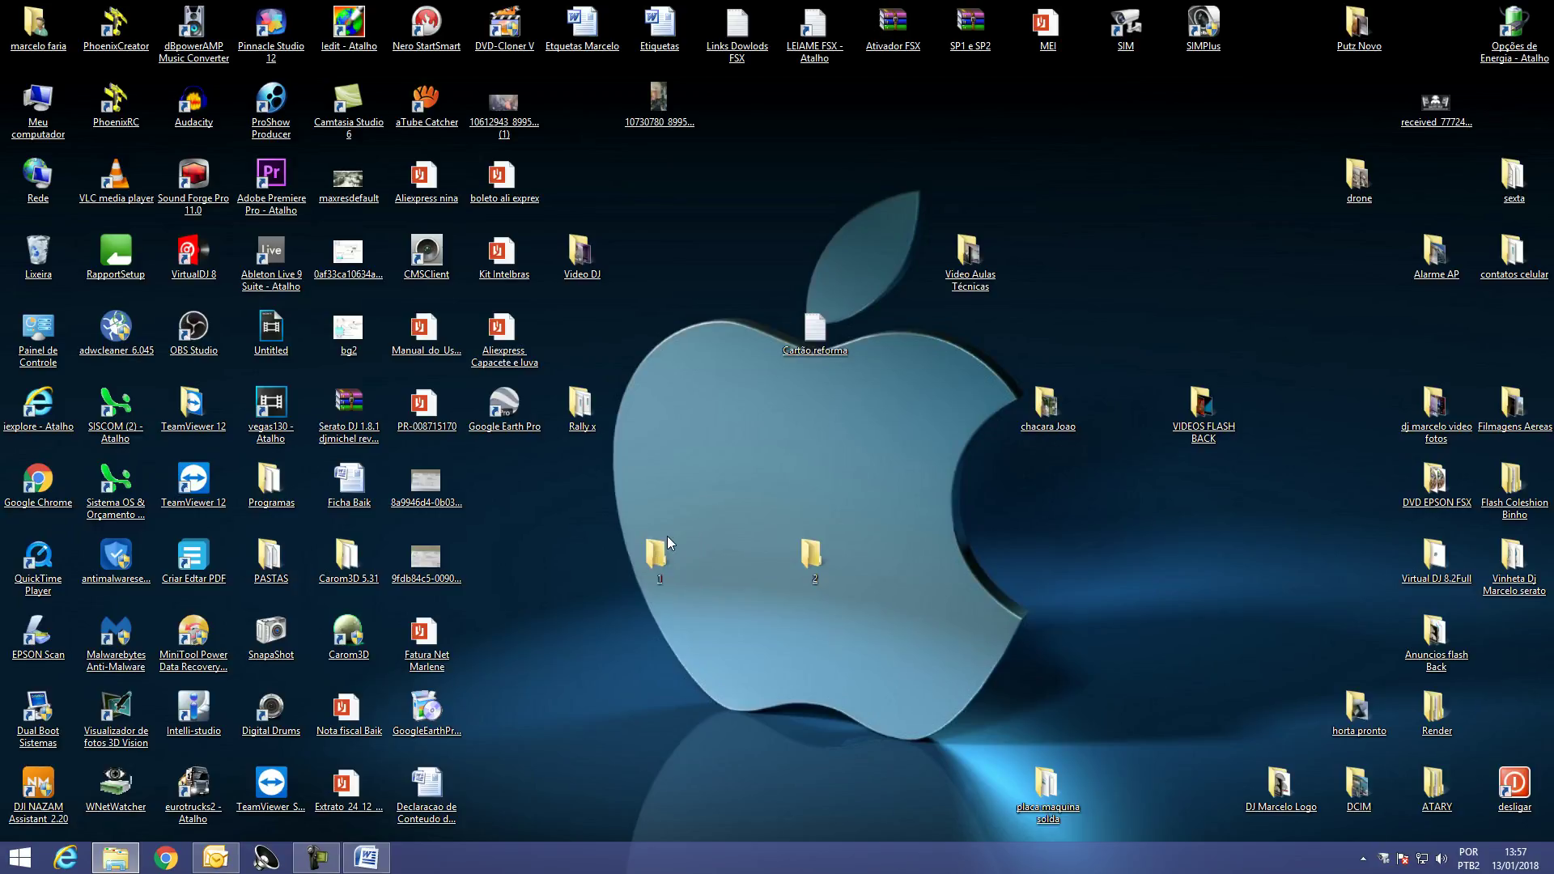